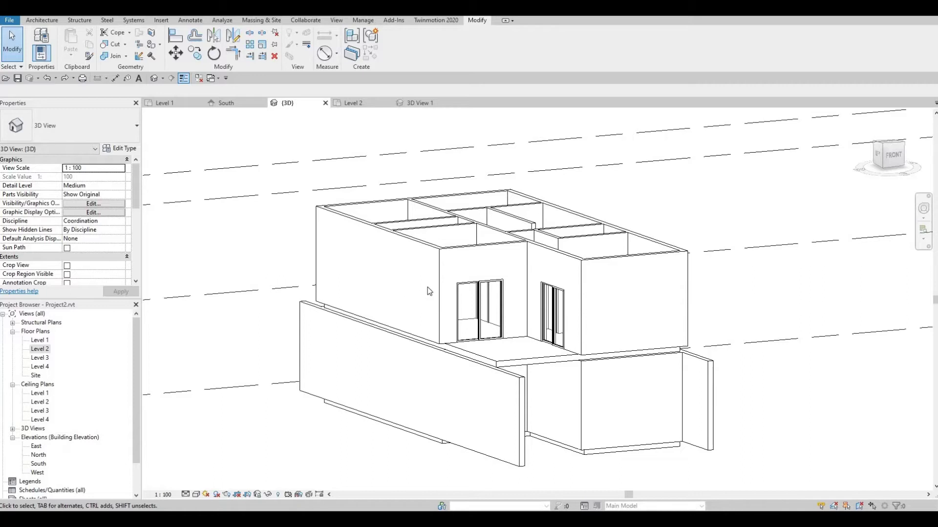
# Orbit the model and select the chain of six upper-floor exterior walls.
pyautogui.scroll(1, 431, 349)
pyautogui.scroll(1, 431, 349)
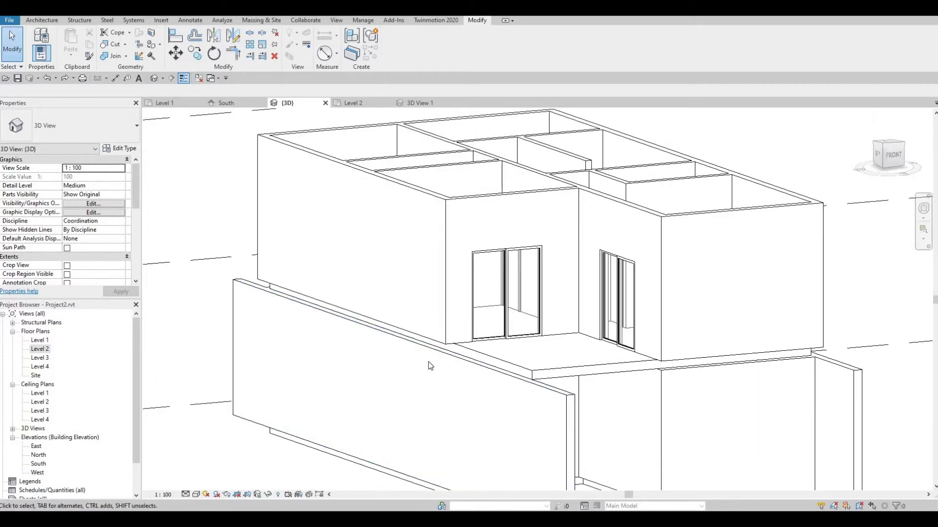
pyautogui.scroll(3, 431, 368)
pyautogui.keyDown('shift'); pyautogui.moveTo(389, 336); pyautogui.dragTo(732, 345, button='middle'); pyautogui.keyUp('shift')
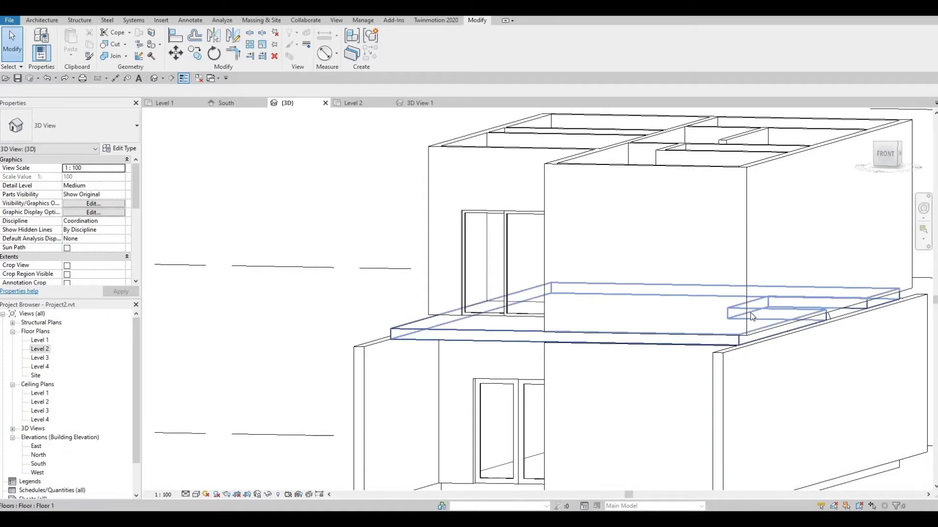
pyautogui.keyDown('shift'); pyautogui.moveTo(806, 393); pyautogui.dragTo(791, 391, button='middle'); pyautogui.keyUp('shift')
pyautogui.scroll(-2, 791, 391)
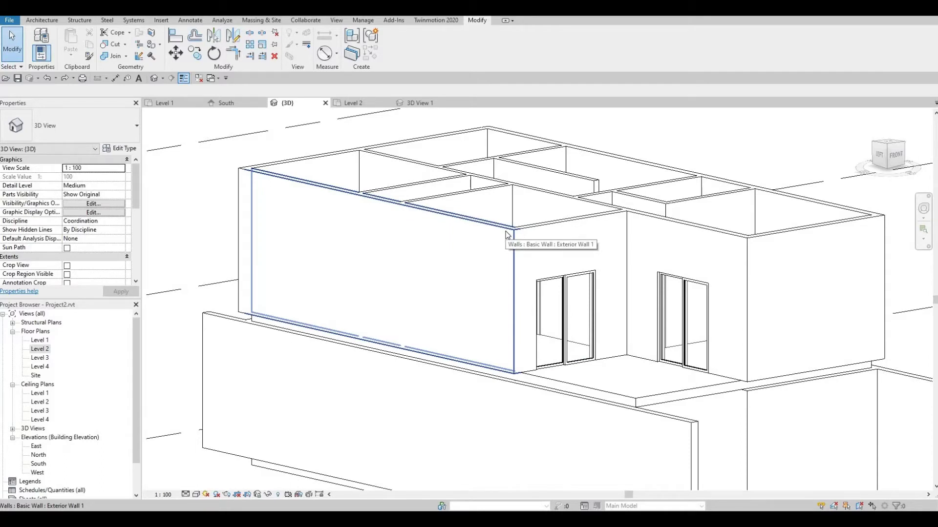
pyautogui.press('Tab')
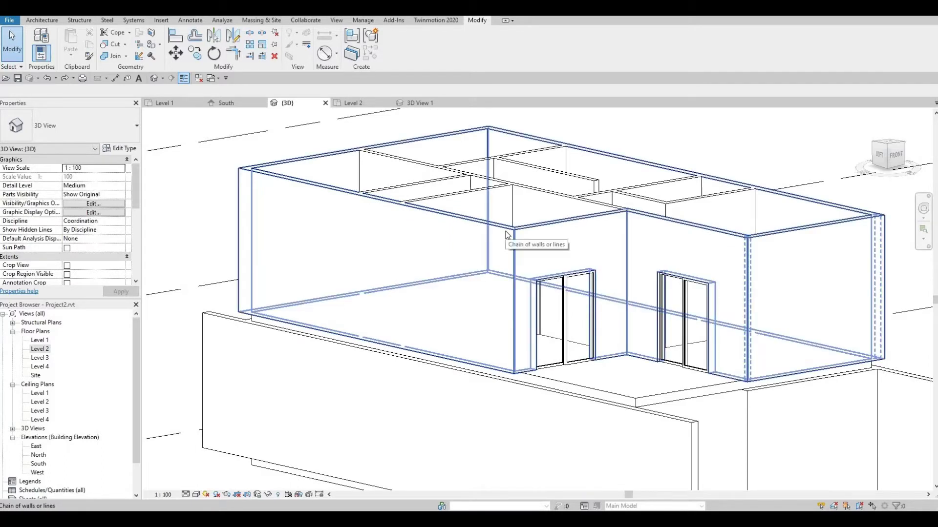
pyautogui.click(506, 234)
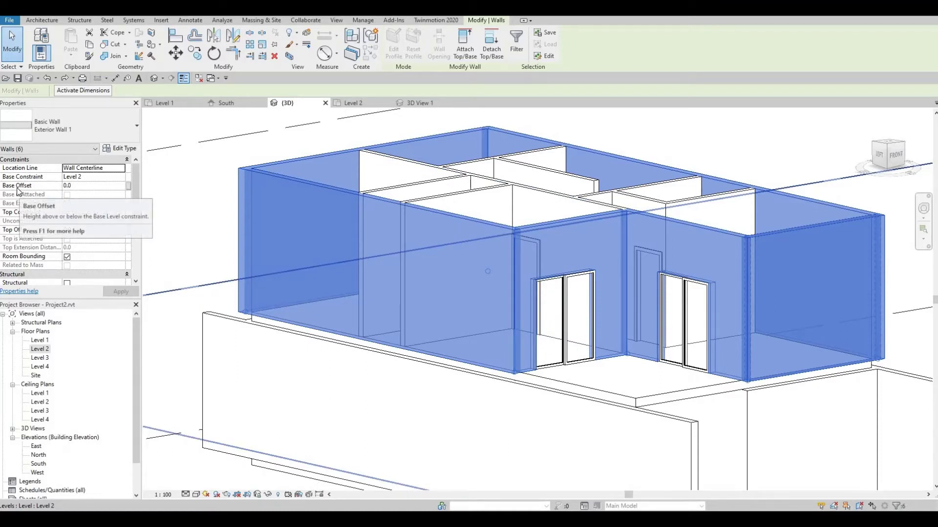
# Set the selected walls' Base Offset to -200, making them 3400 tall.
pyautogui.click(84, 187)
pyautogui.write('-20')
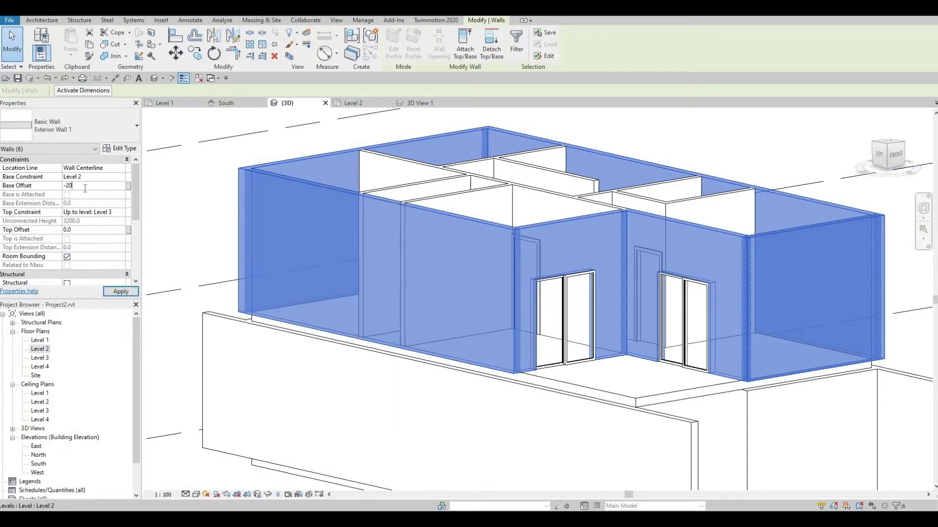
pyautogui.press('Return')
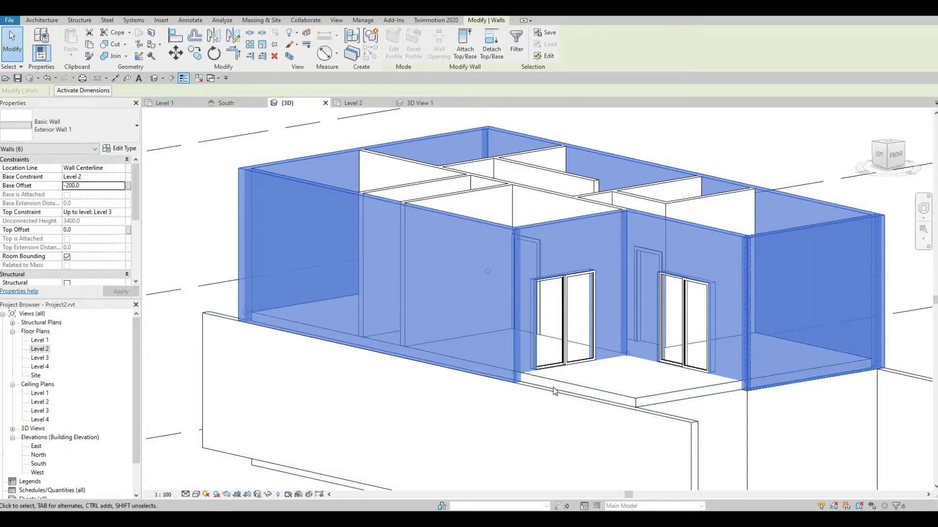
pyautogui.scroll(-1, 566, 394)
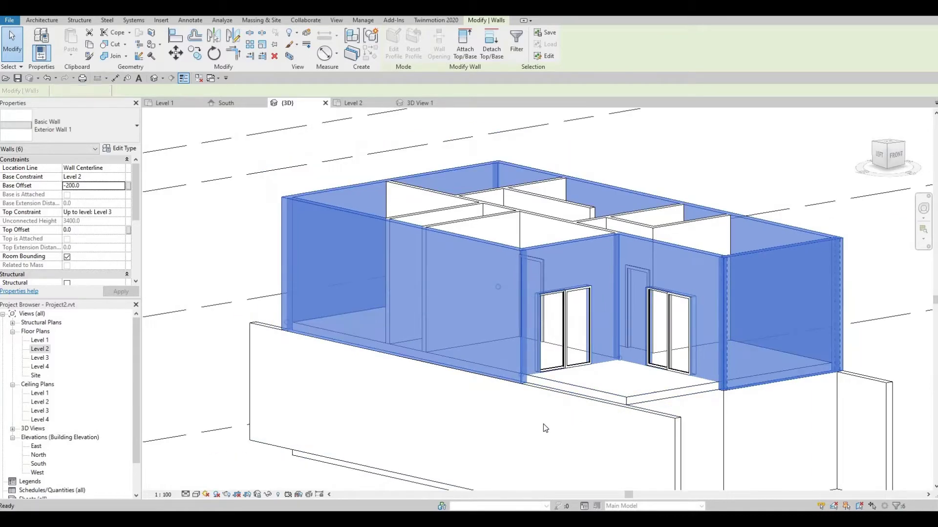
pyautogui.press('Escape')
pyautogui.keyDown('shift'); pyautogui.moveTo(535, 436); pyautogui.dragTo(502, 429, button='middle'); pyautogui.keyUp('shift')
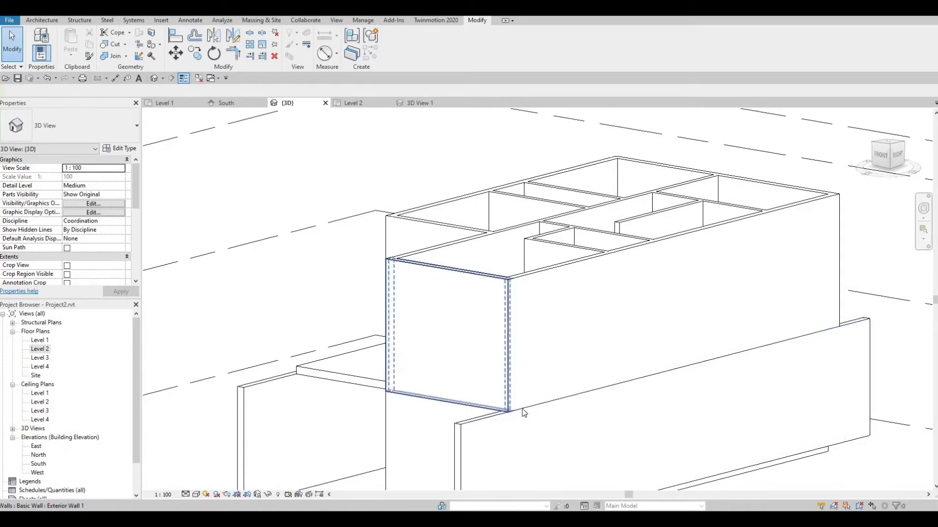
pyautogui.scroll(-1, 488, 434)
pyautogui.keyDown('shift'); pyautogui.moveTo(545, 445); pyautogui.dragTo(590, 442, button='middle'); pyautogui.keyUp('shift')
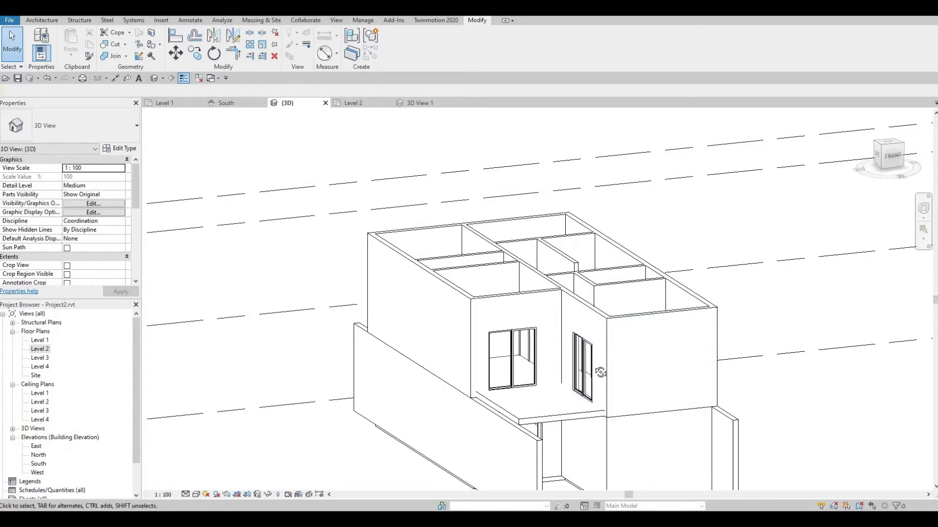
pyautogui.moveTo(587, 405)
pyautogui.keyDown('shift'); pyautogui.mouseDown(button='middle')
pyautogui.moveTo(587, 423)
pyautogui.moveTo(584, 413)
pyautogui.mouseUp(button='middle'); pyautogui.keyUp('shift')
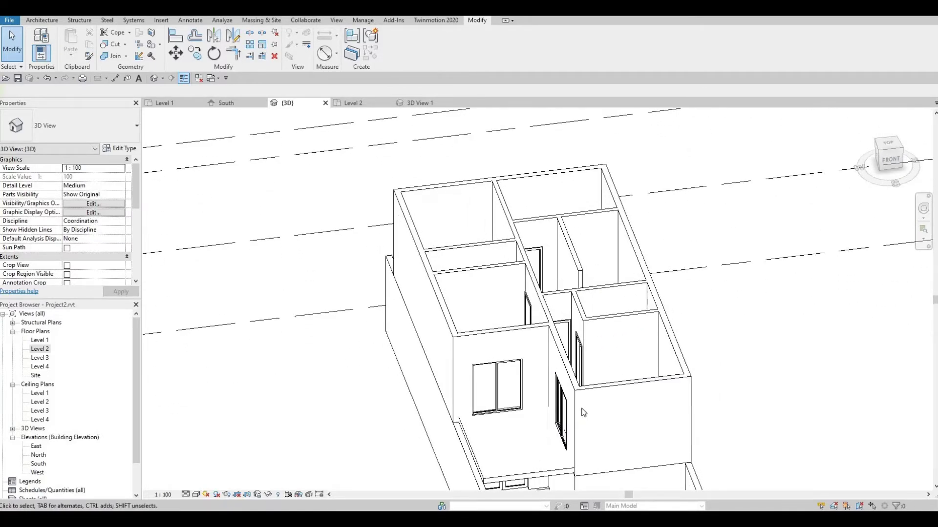
# Open the Level 1 floor plan, dismiss the save reminder, and show the Architecture tools.
pyautogui.doubleClick(40, 340)
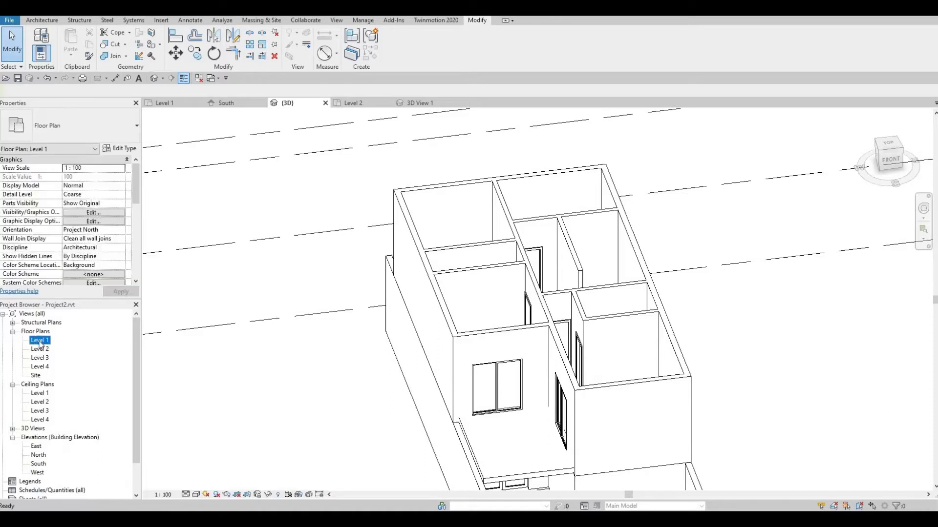
pyautogui.click(439, 233)
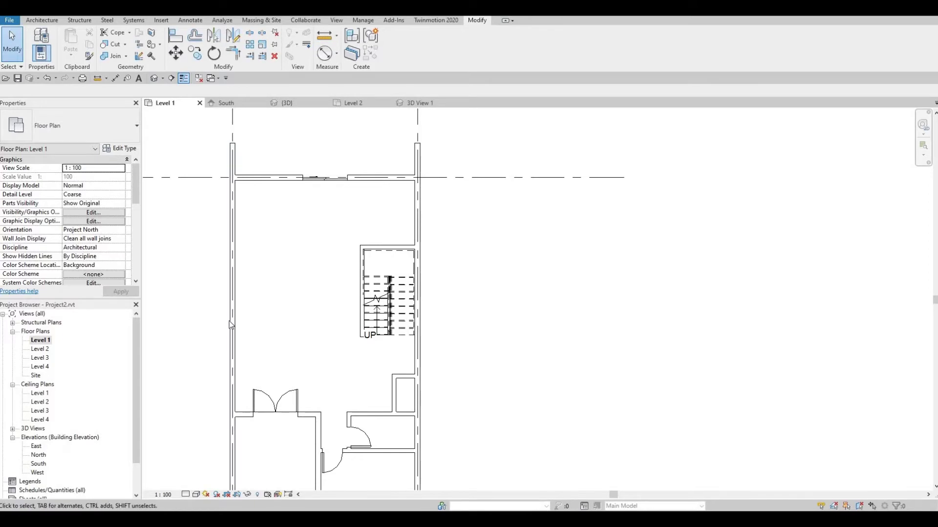
pyautogui.moveTo(295, 344); pyautogui.dragTo(365, 309, button='middle')
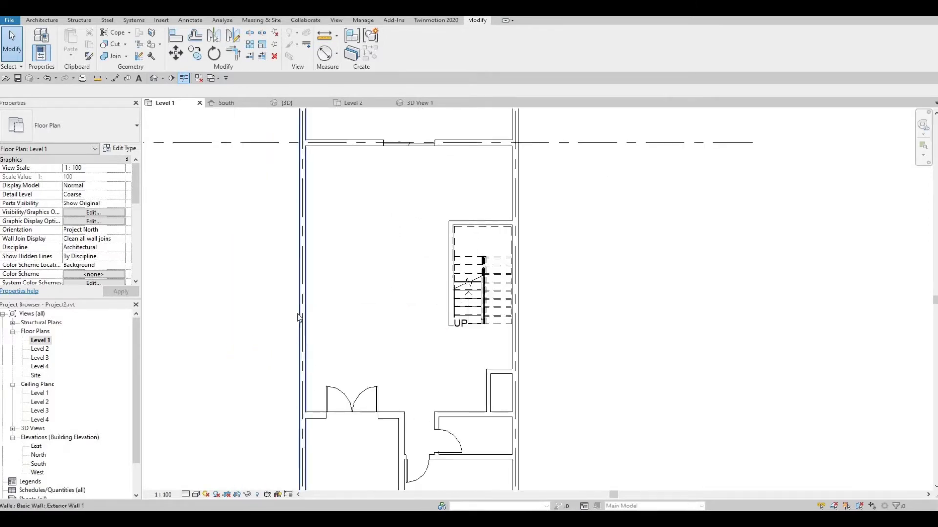
pyautogui.click(41, 20)
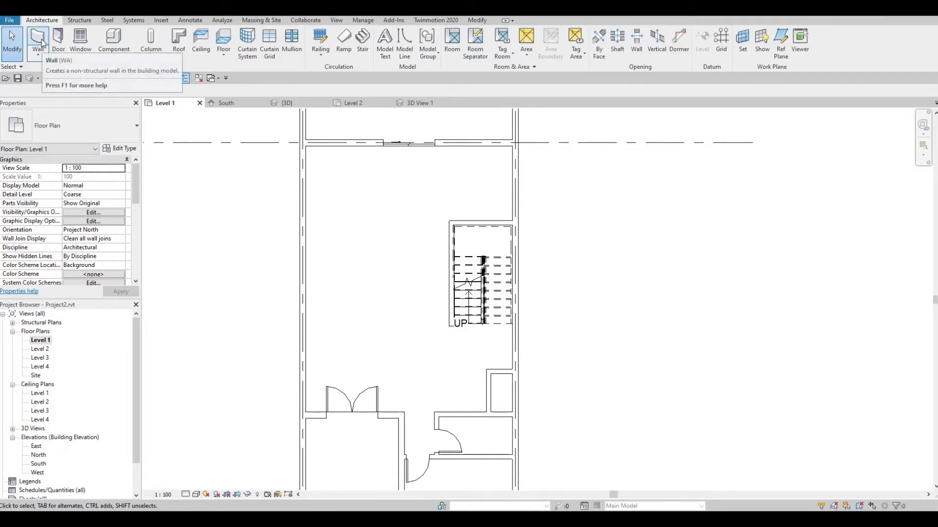
# Start a new wall using the Curtain Wall type from the type selector.
pyautogui.click(42, 43)
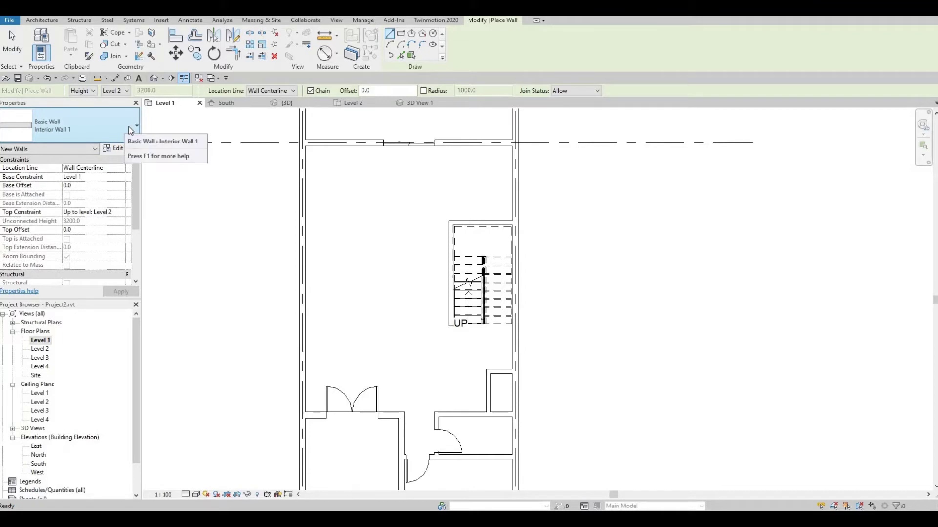
pyautogui.click(131, 127)
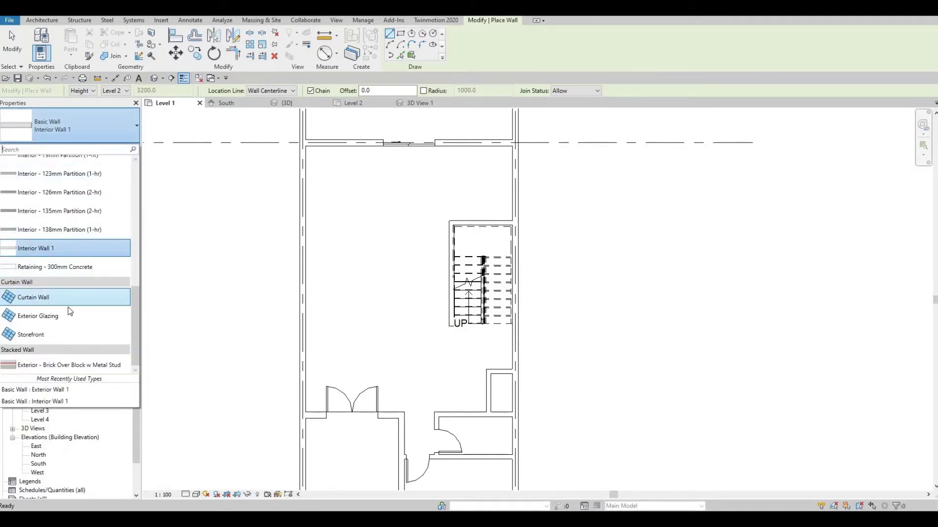
pyautogui.click(33, 299)
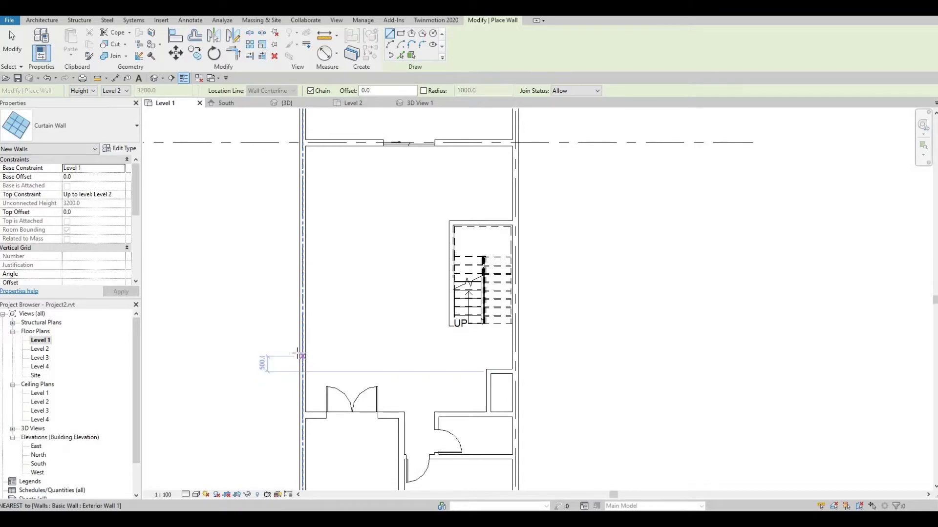
# Draw two short curtain-wall segments along the left exterior wall.
pyautogui.click(303, 399)
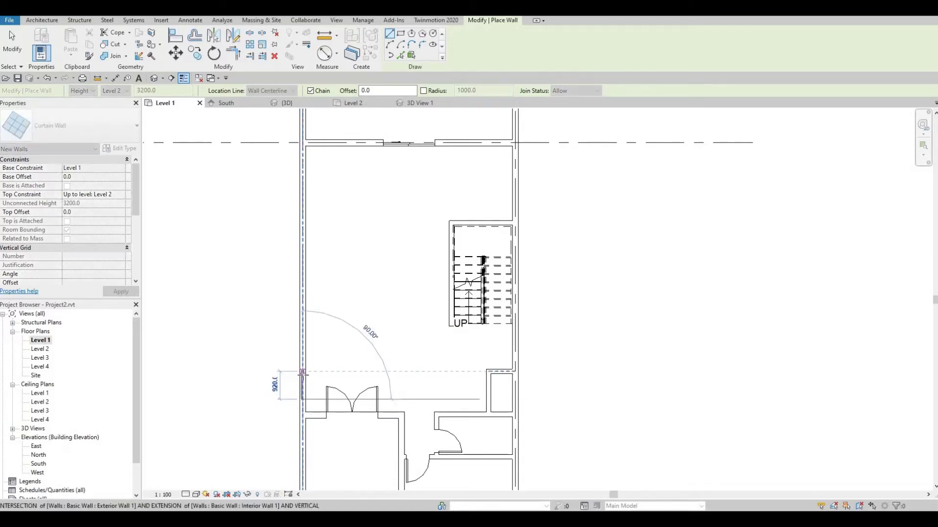
pyautogui.click(302, 376)
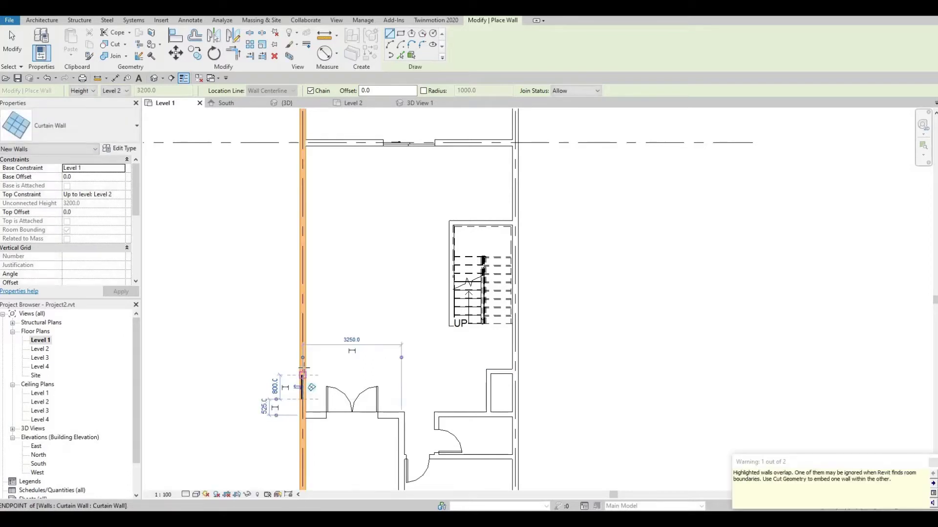
pyautogui.press('Escape')
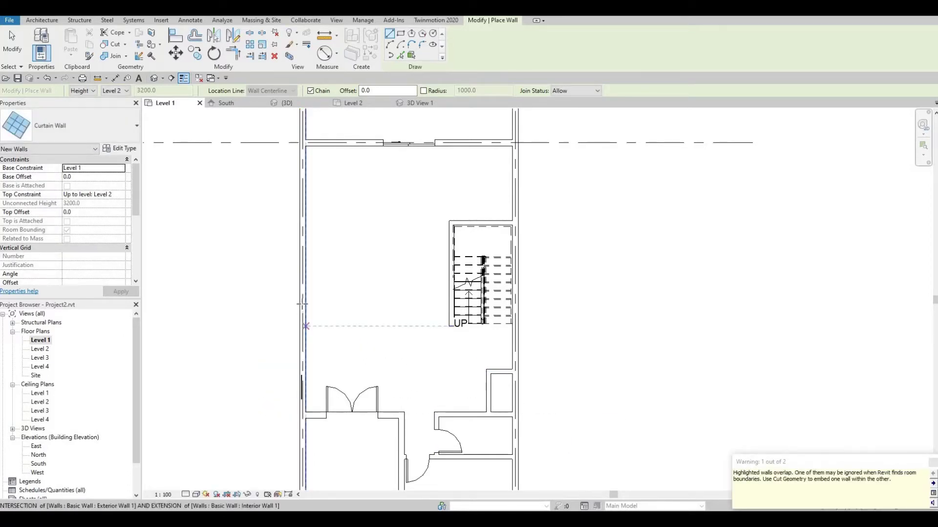
pyautogui.click(302, 372)
pyautogui.click(302, 303)
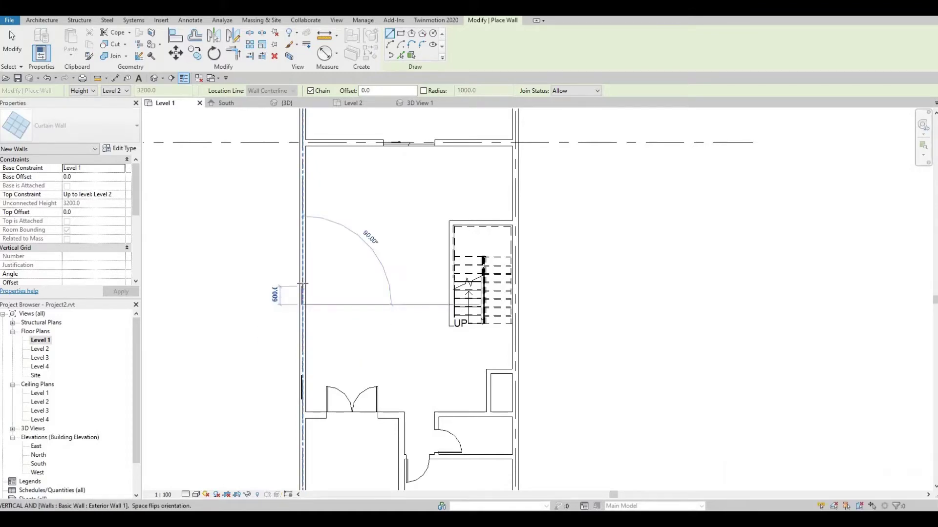
pyautogui.press('Escape')
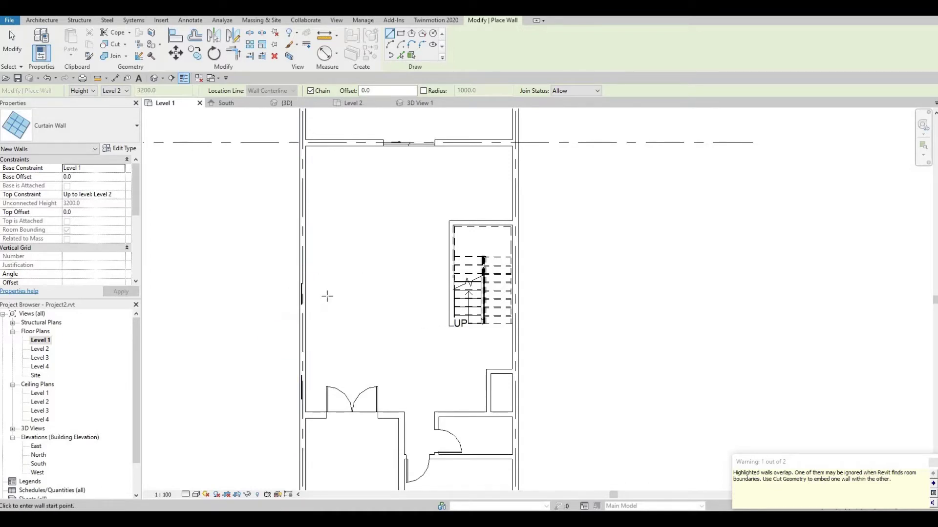
# Draw two curtain-wall segments on the top exterior wall, left and right parts.
pyautogui.moveTo(324, 305); pyautogui.dragTo(315, 336, button='middle')
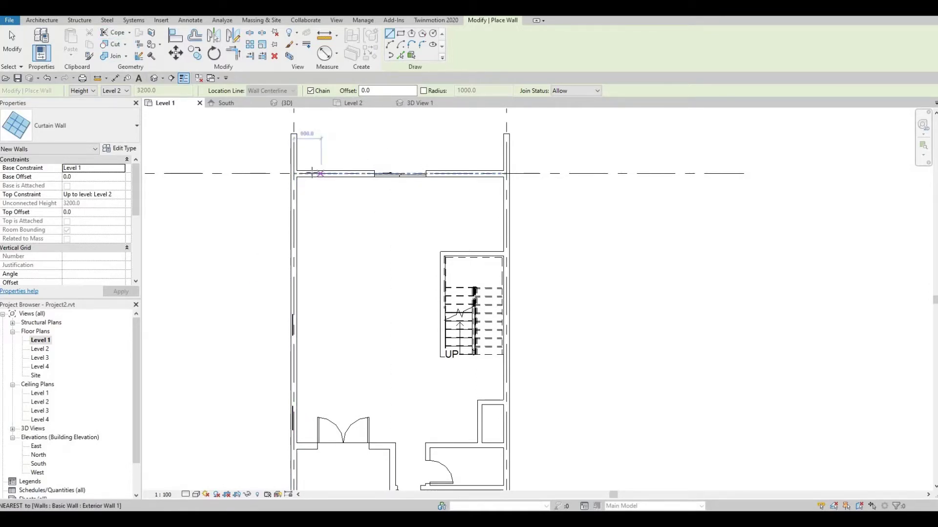
pyautogui.click(343, 173)
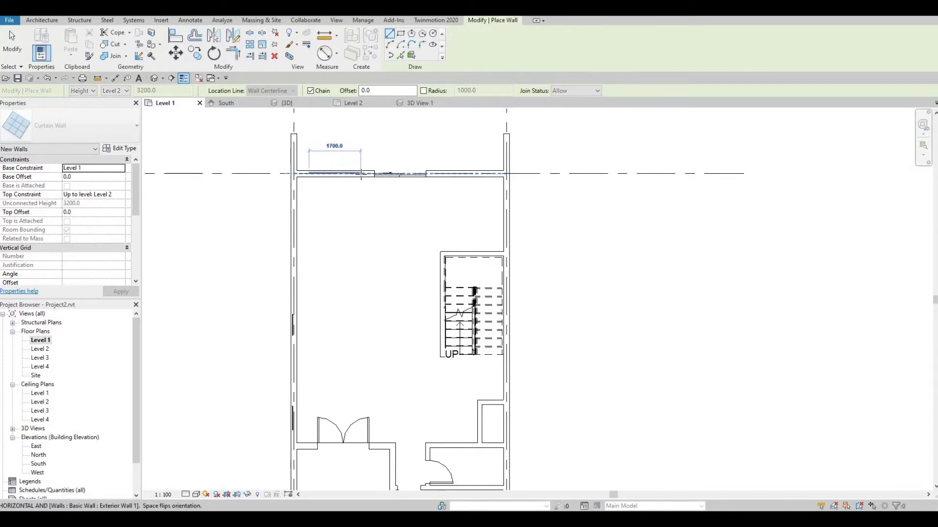
pyautogui.click(360, 173)
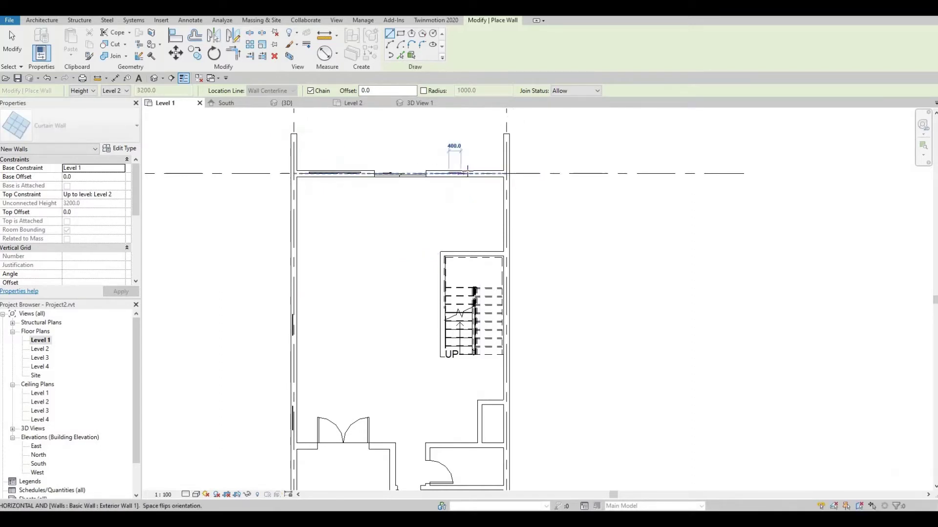
pyautogui.click(431, 173)
pyautogui.click(495, 174)
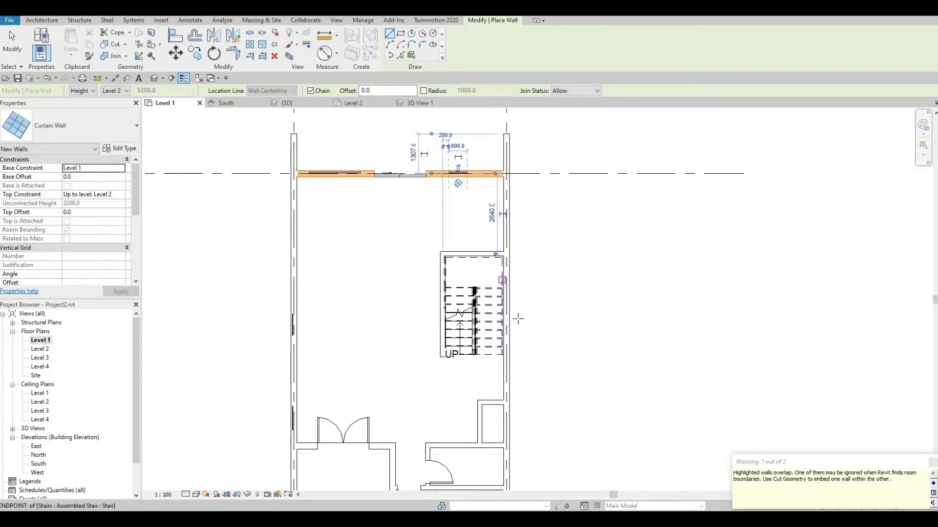
# Add two curtain-wall segments on the bottom wall and a corner segment up the left wall.
pyautogui.scroll(-4, 511, 320)
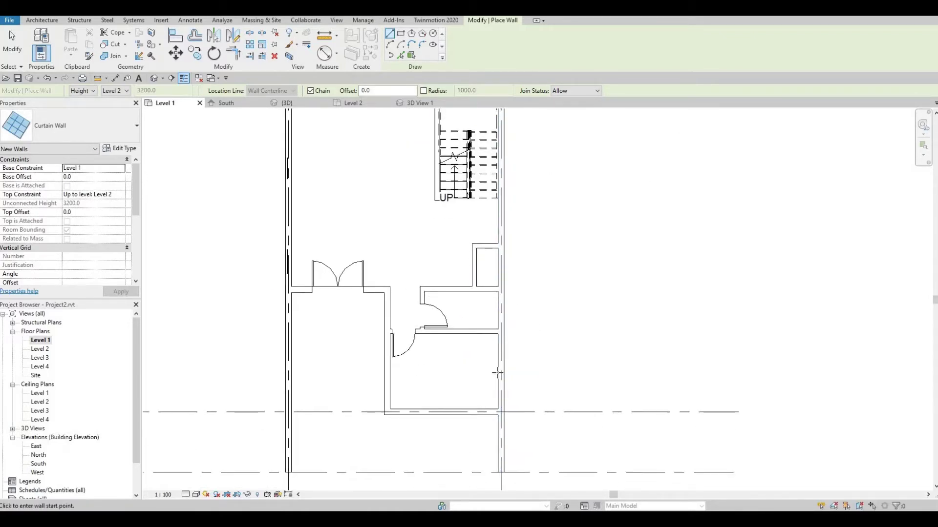
pyautogui.click(456, 411)
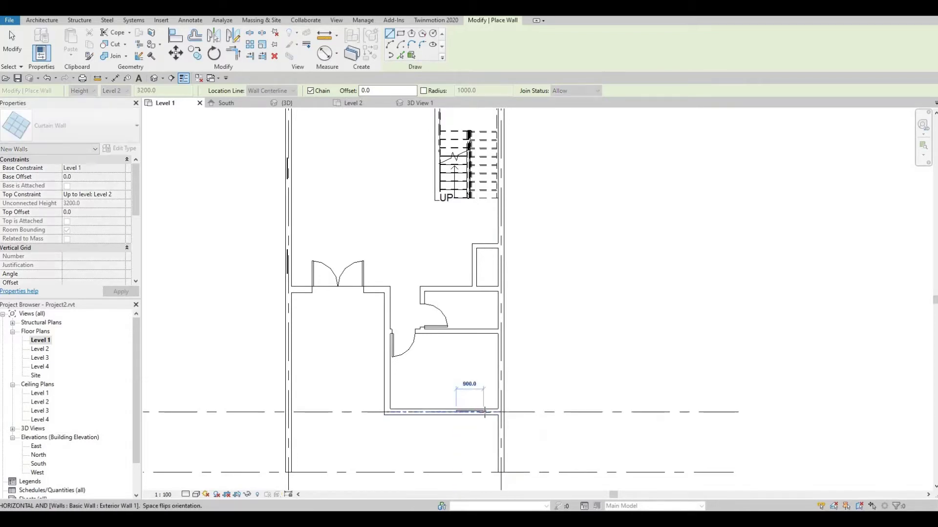
pyautogui.click(485, 411)
pyautogui.press('Escape')
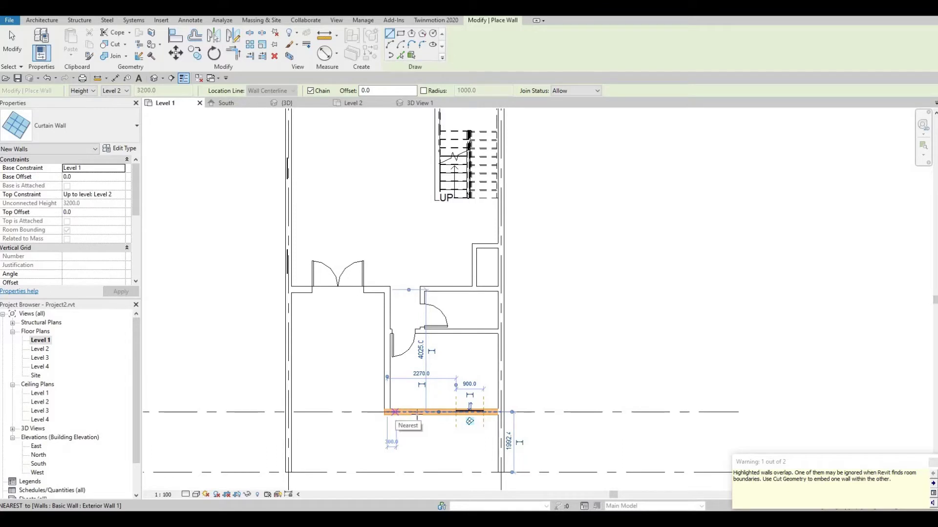
pyautogui.click(395, 412)
pyautogui.click(422, 412)
pyautogui.press('Escape')
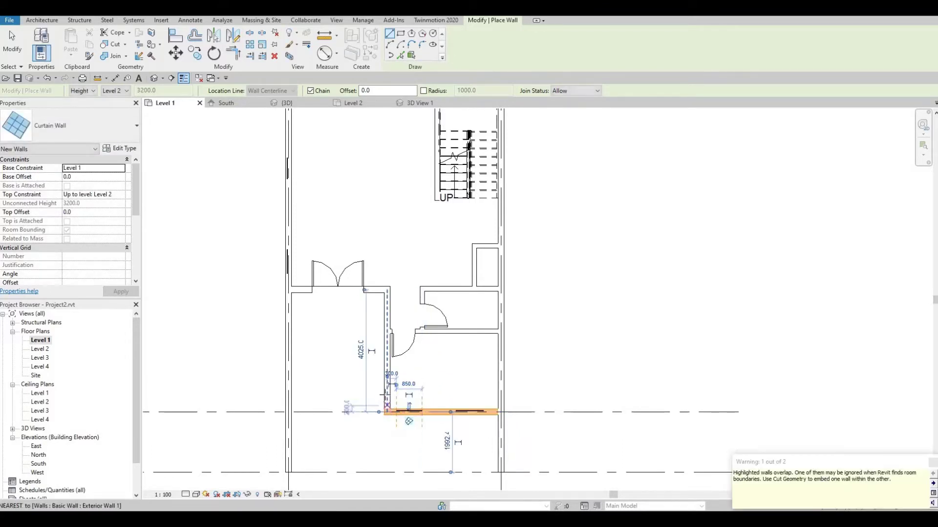
pyautogui.click(387, 411)
pyautogui.click(386, 292)
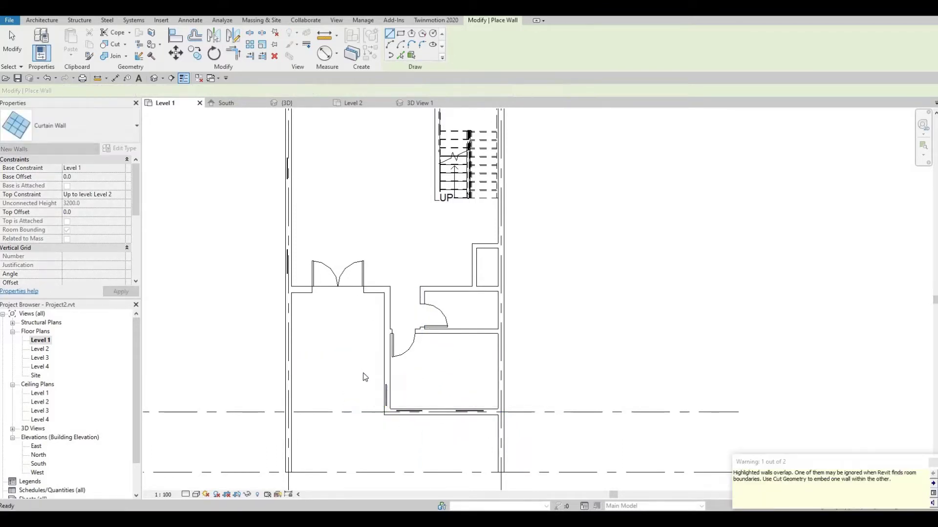
pyautogui.press('Escape')
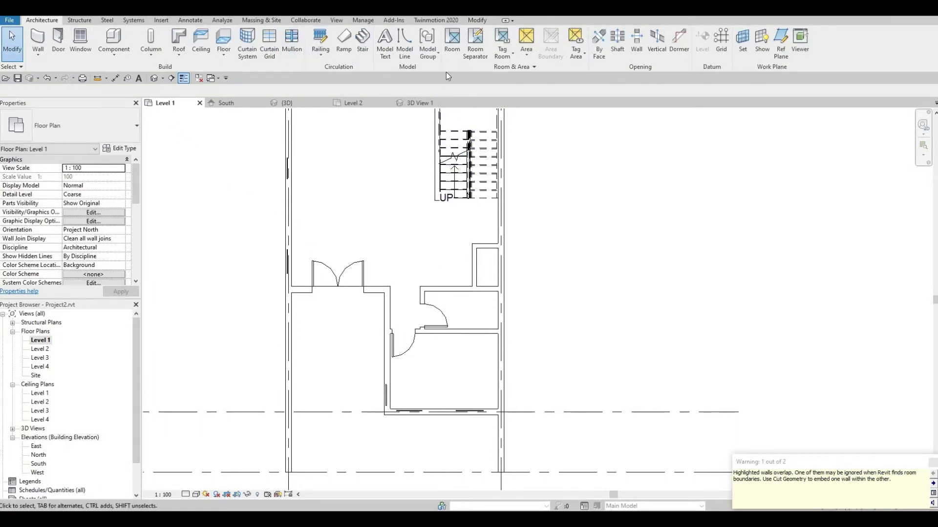
# Use Cut Geometry to embed the left-wall curtain walls into the left exterior wall.
pyautogui.click(477, 20)
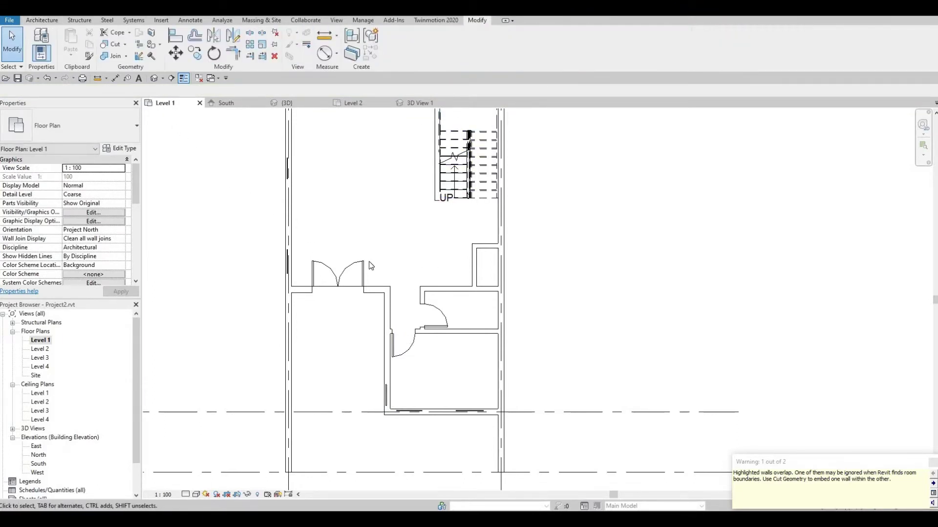
pyautogui.click(114, 45)
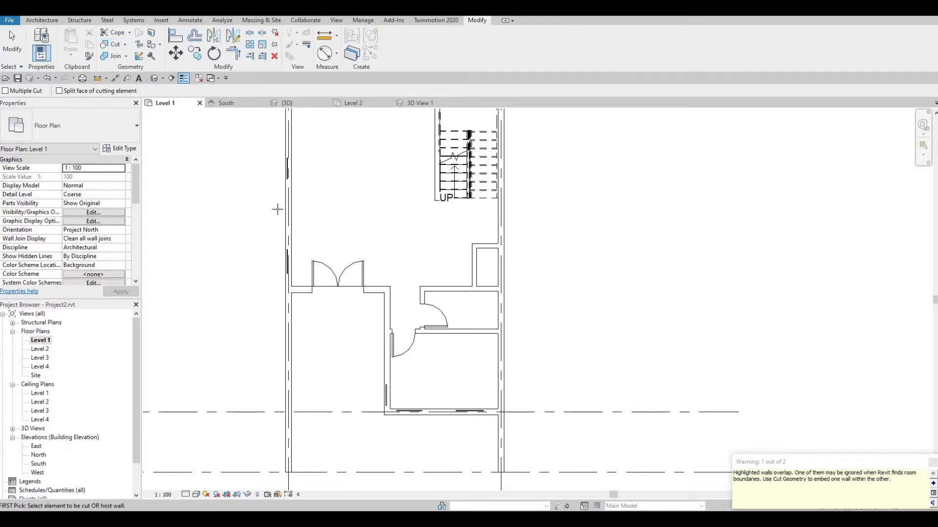
pyautogui.click(284, 224)
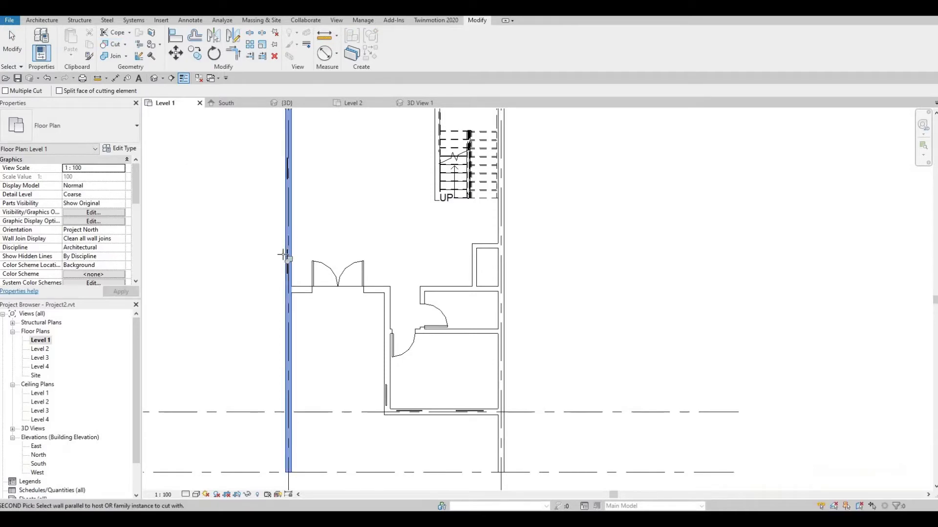
pyautogui.click(287, 258)
pyautogui.scroll(3, 294, 253)
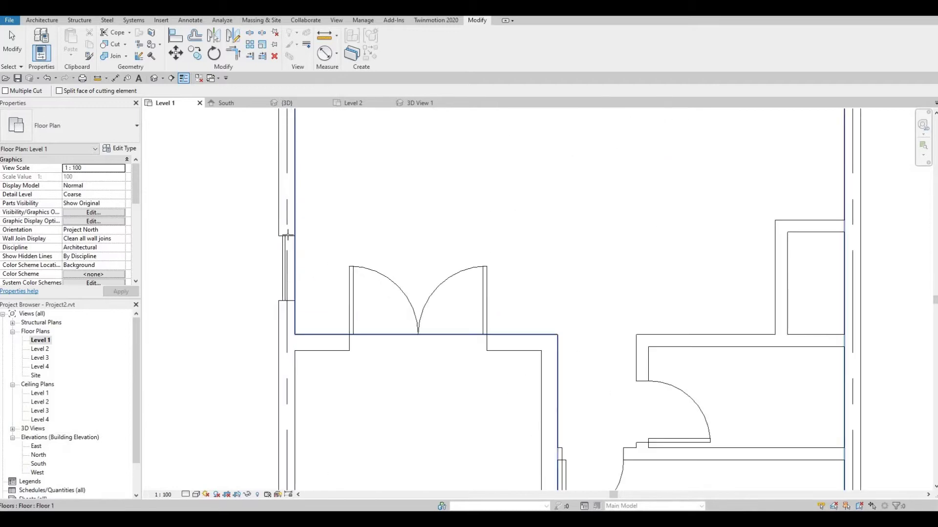
pyautogui.scroll(-5, 303, 224)
pyautogui.scroll(6, 300, 236)
pyautogui.scroll(2, 294, 240)
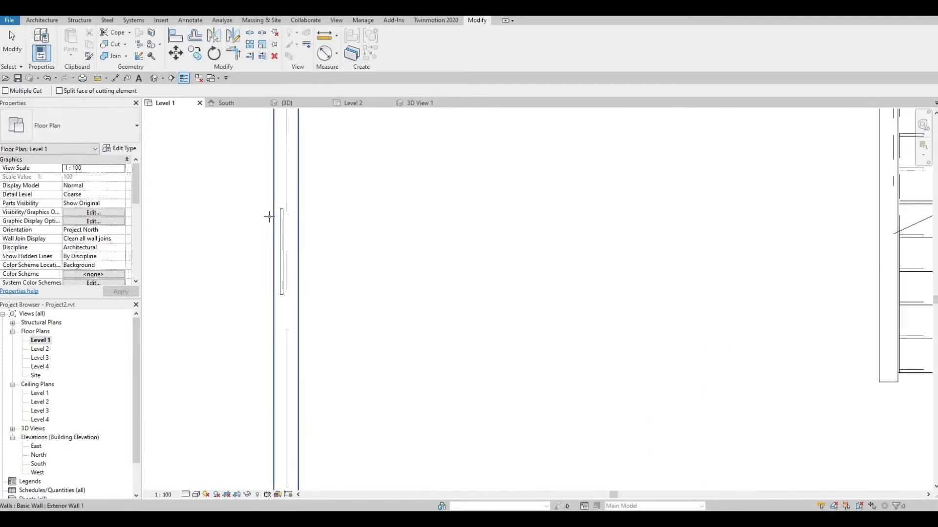
pyautogui.click(275, 180)
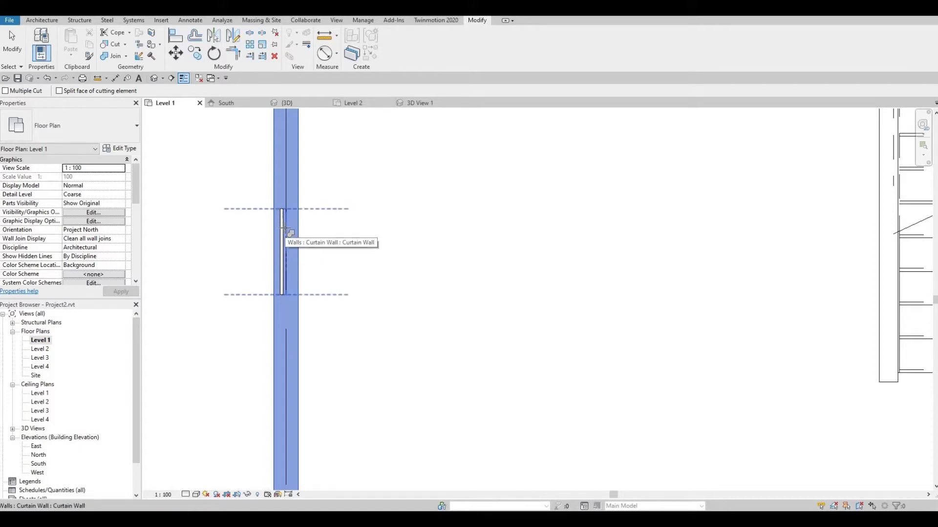
pyautogui.click(283, 227)
# Embed the two top-wall curtain windows into the upper exterior wall.
pyautogui.scroll(4, 300, 224)
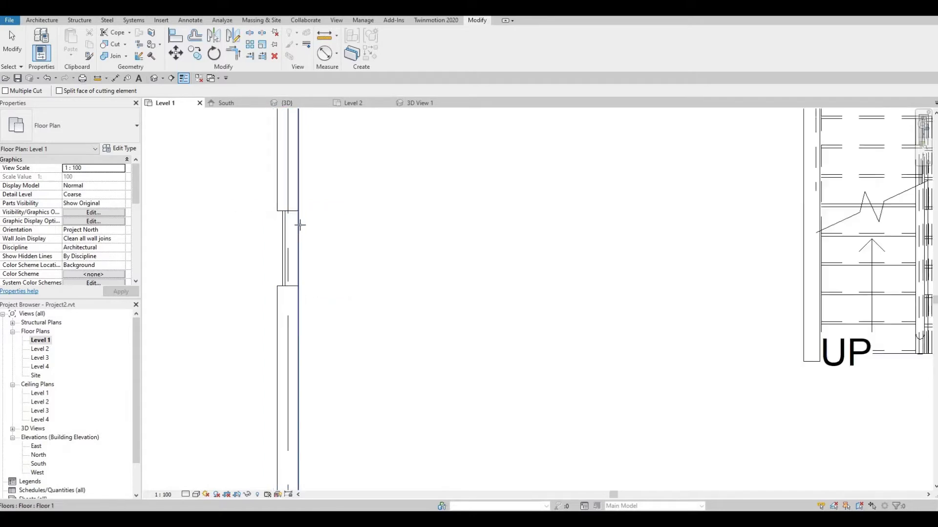
pyautogui.scroll(-2, 346, 218)
pyautogui.moveTo(356, 287); pyautogui.dragTo(356, 372, button='middle')
pyautogui.scroll(1, 318, 282)
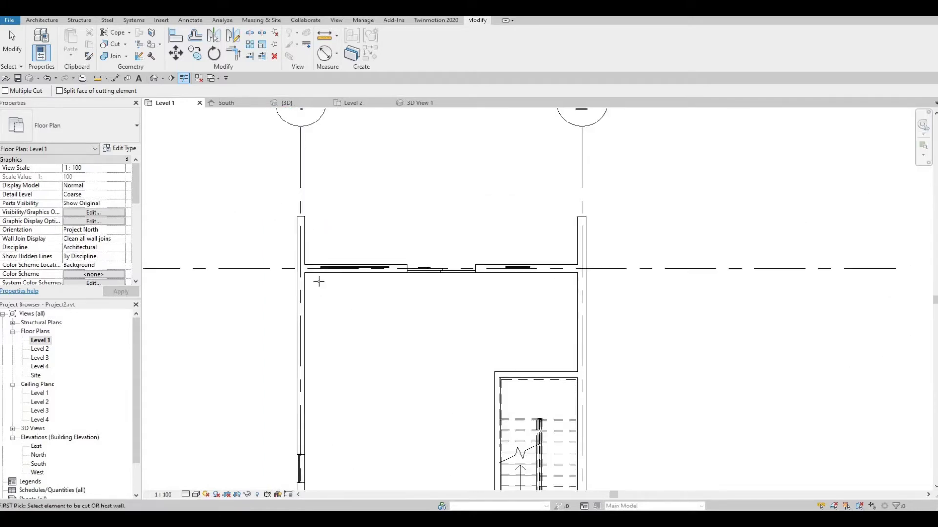
pyautogui.click(521, 266)
pyautogui.click(512, 270)
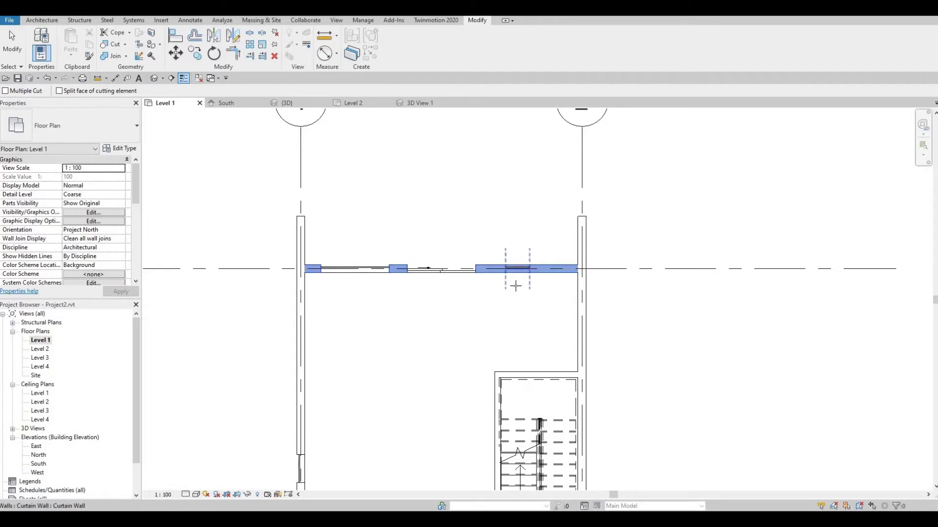
pyautogui.click(515, 286)
# Embed the bottom-wall windows and the corner window into their host walls.
pyautogui.scroll(-2, 499, 283)
pyautogui.moveTo(542, 420); pyautogui.dragTo(449, 141, button='middle')
pyautogui.scroll(2, 459, 342)
pyautogui.click(460, 340)
pyautogui.click(460, 340)
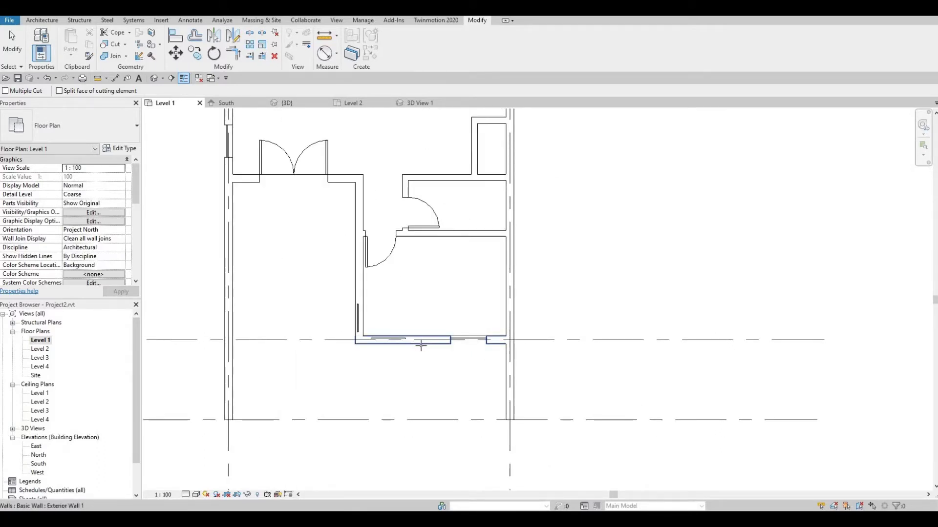
pyautogui.click(397, 342)
pyautogui.click(388, 339)
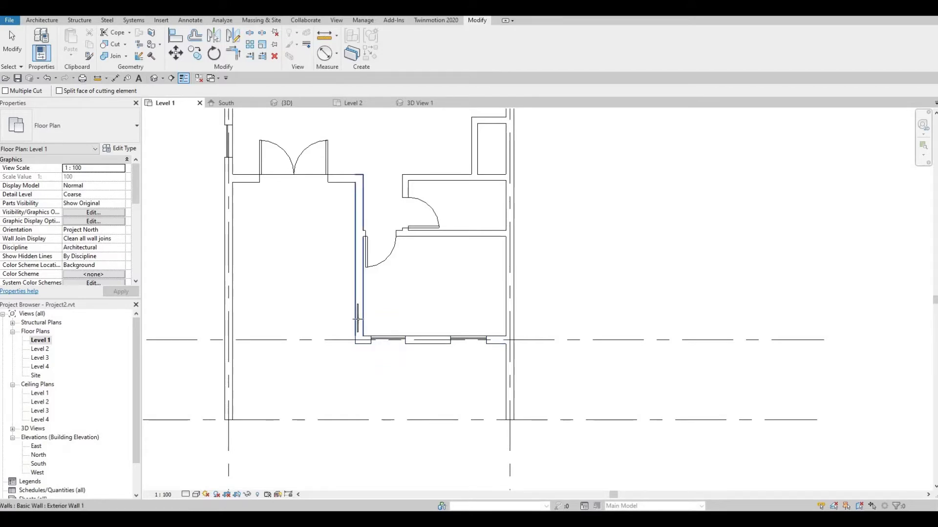
pyautogui.click(362, 323)
pyautogui.click(358, 318)
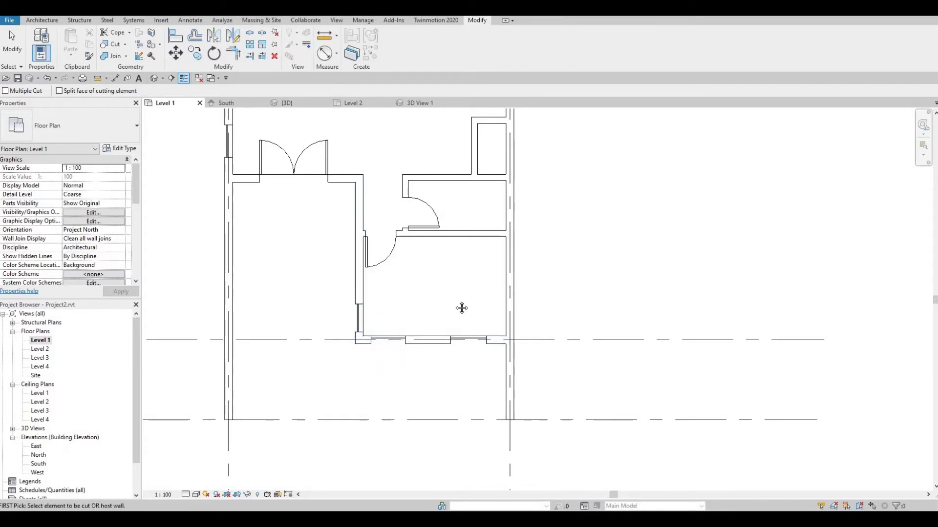
pyautogui.moveTo(461, 308); pyautogui.dragTo(410, 383, button='middle')
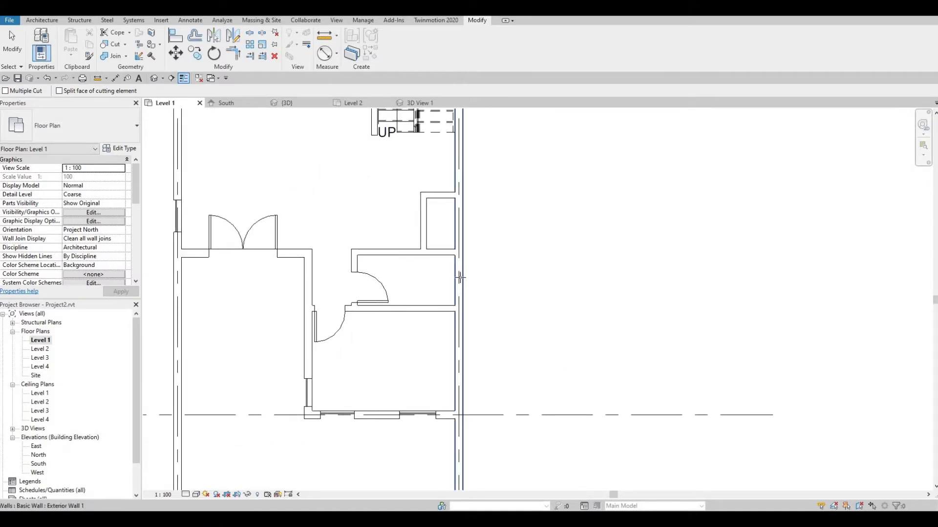
pyautogui.press('Escape')
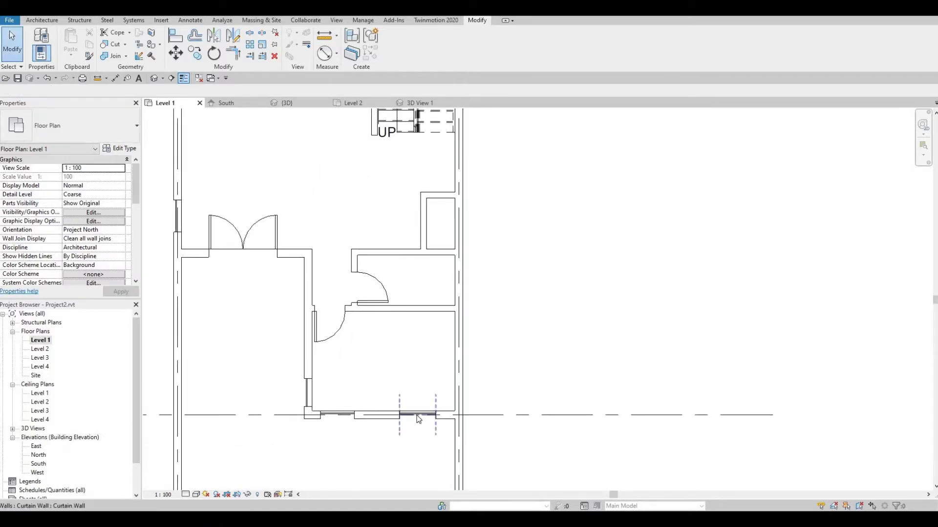
# Create a similar short curtain-wall window on the right exterior wall.
pyautogui.click(417, 417)
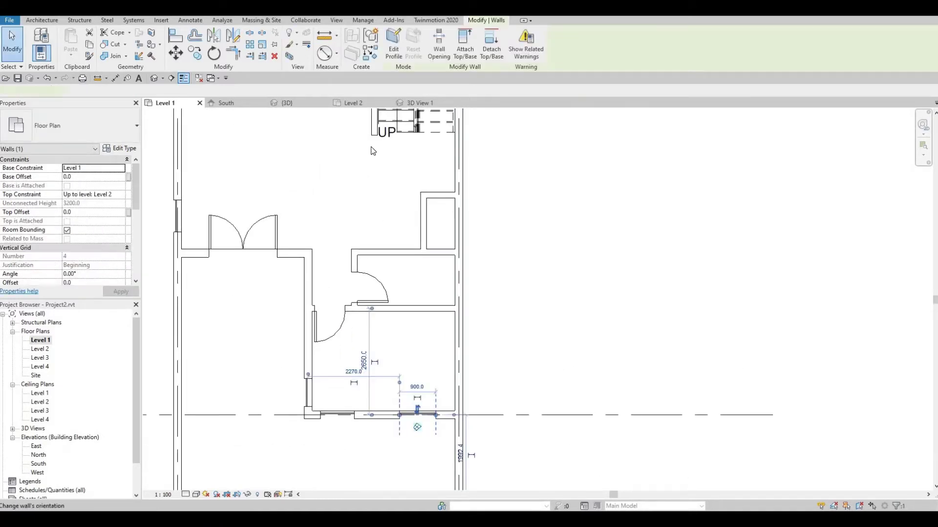
pyautogui.click(372, 58)
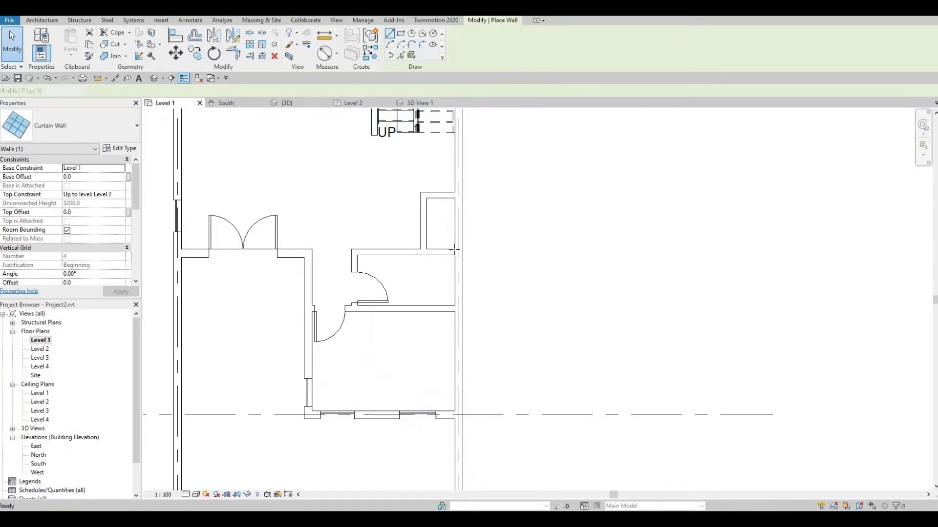
pyautogui.click(460, 265)
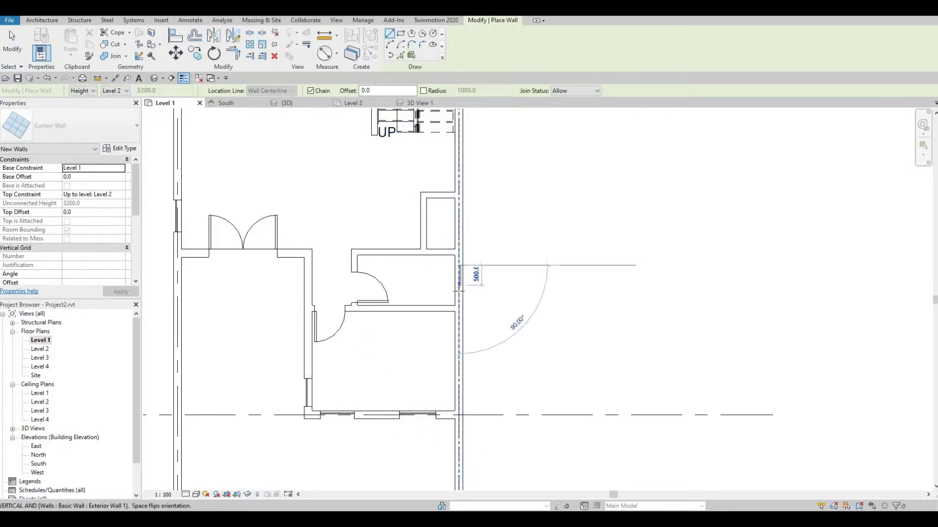
pyautogui.click(459, 293)
pyautogui.press('Escape')
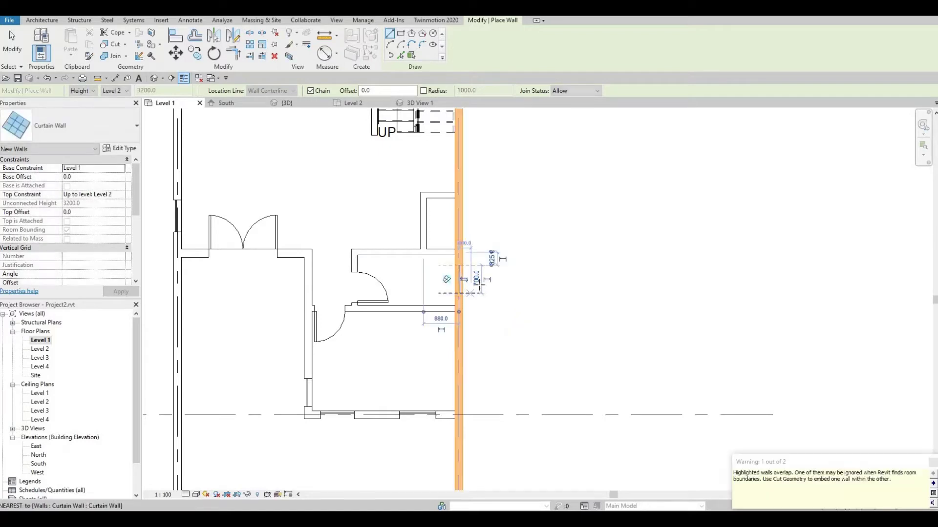
pyautogui.press('Escape')
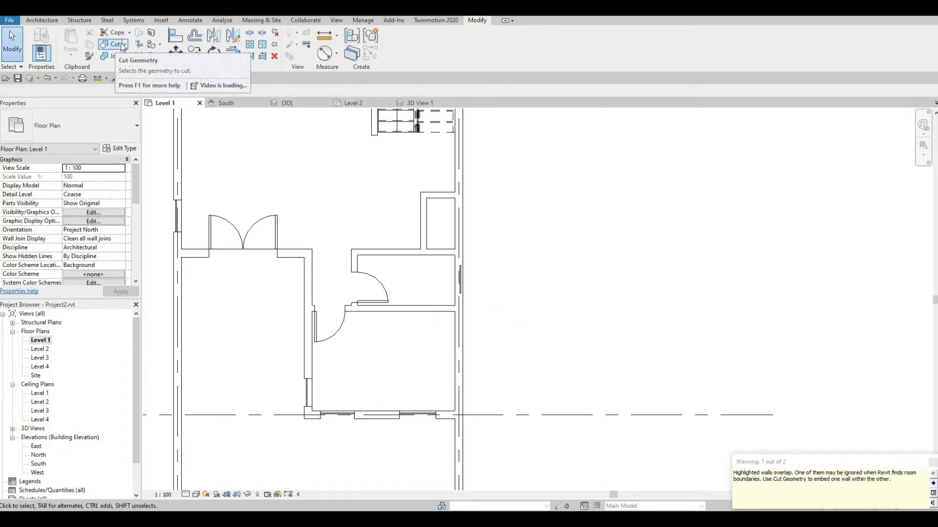
# Cut the right exterior wall with the new curtain-wall window.
pyautogui.click(121, 44)
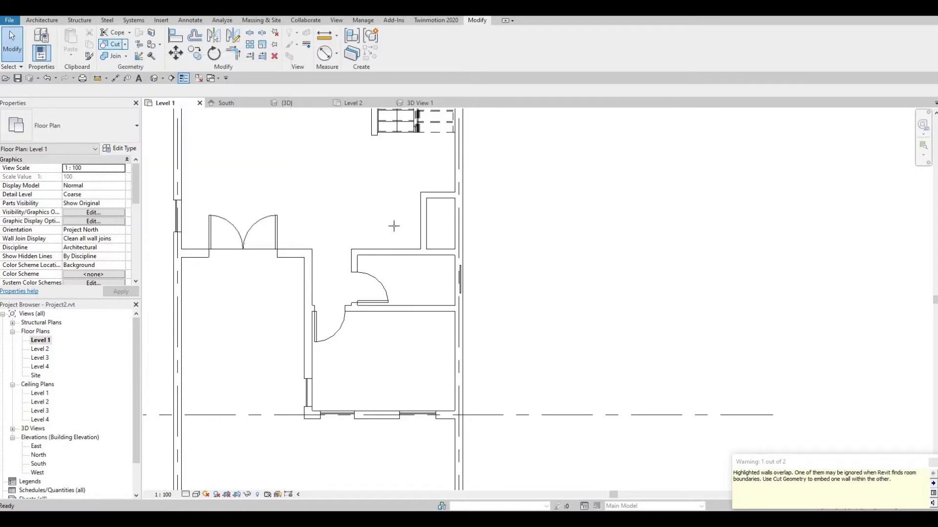
pyautogui.click(462, 269)
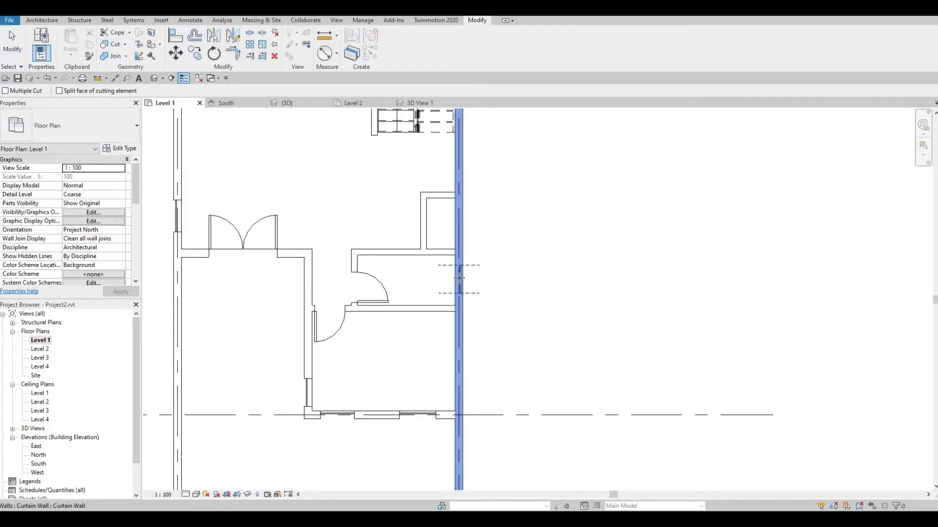
pyautogui.click(458, 281)
pyautogui.press('Escape')
# Open and recentre the Level 2 floor plan.
pyautogui.scroll(-1, 457, 300)
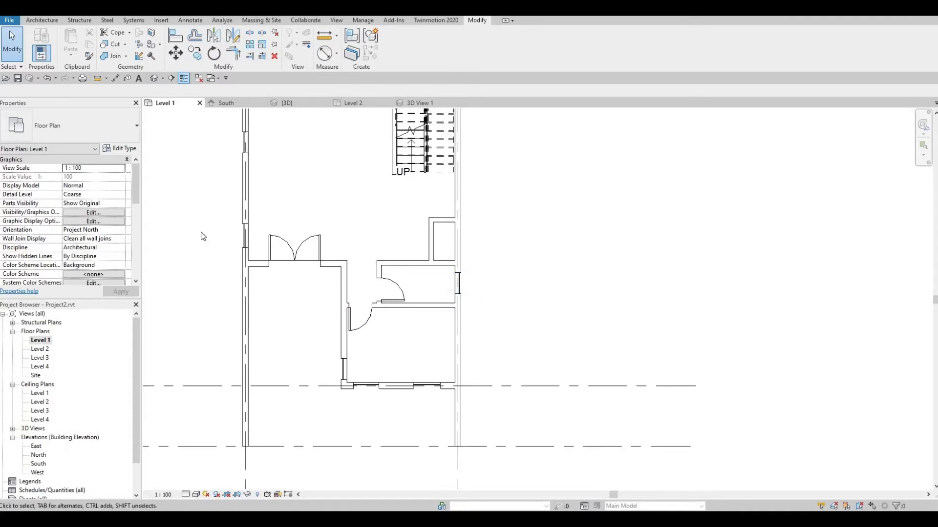
pyautogui.scroll(-2, 322, 313)
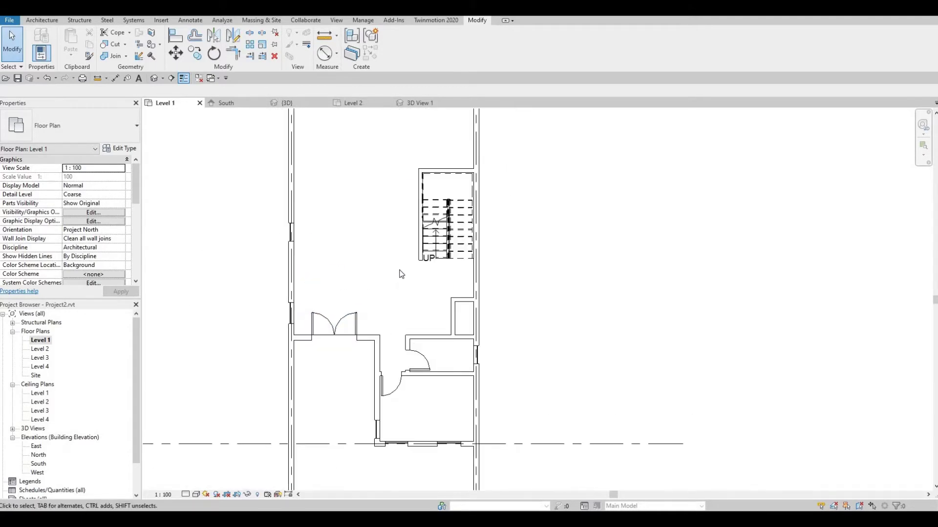
pyautogui.moveTo(385, 257); pyautogui.dragTo(381, 263, button='middle')
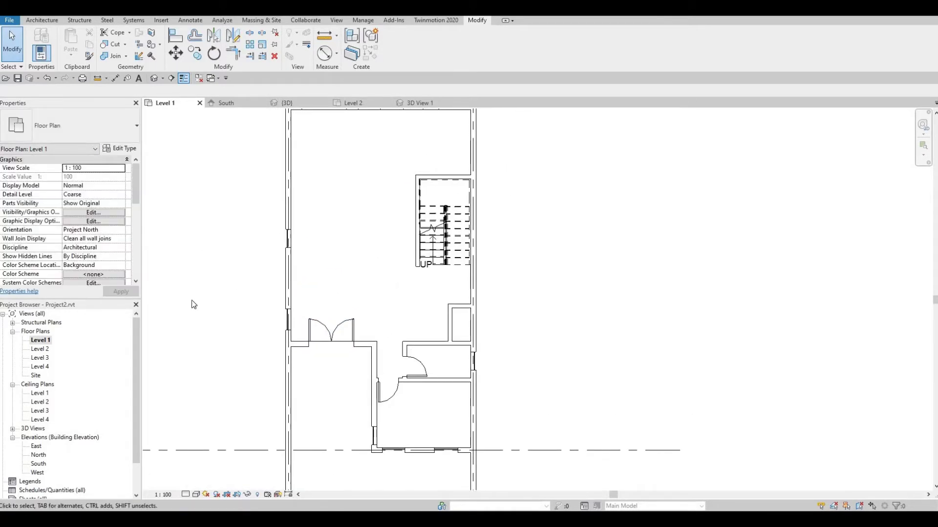
pyautogui.doubleClick(47, 350)
pyautogui.moveTo(279, 219); pyautogui.dragTo(251, 197, button='middle')
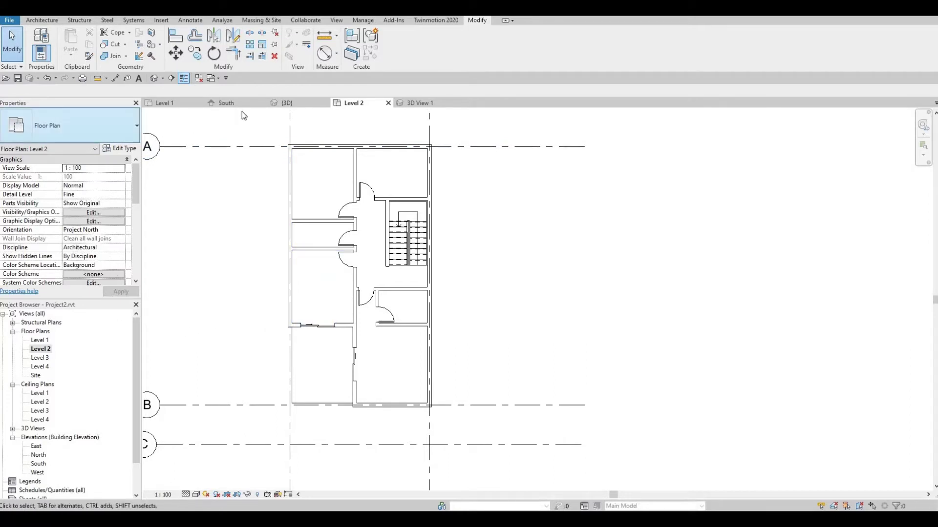
# Start Create Similar (CS) from a Level 1 curtain wall, then switch to Level 2.
pyautogui.click(169, 99)
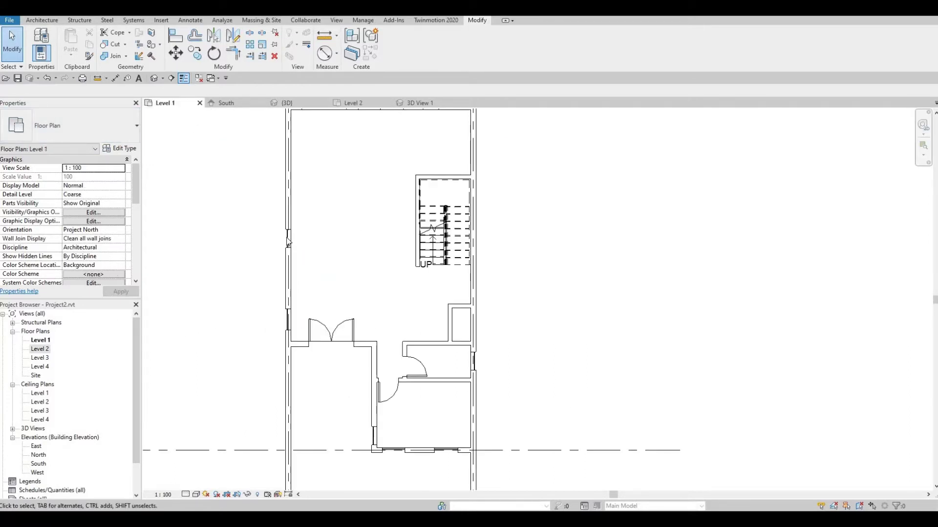
pyautogui.click(288, 242)
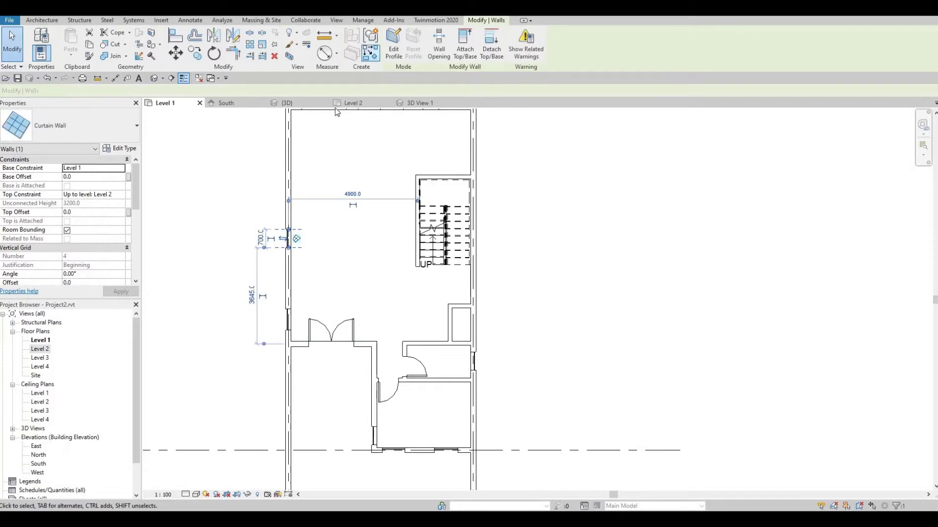
pyautogui.press('c')
pyautogui.press('s')
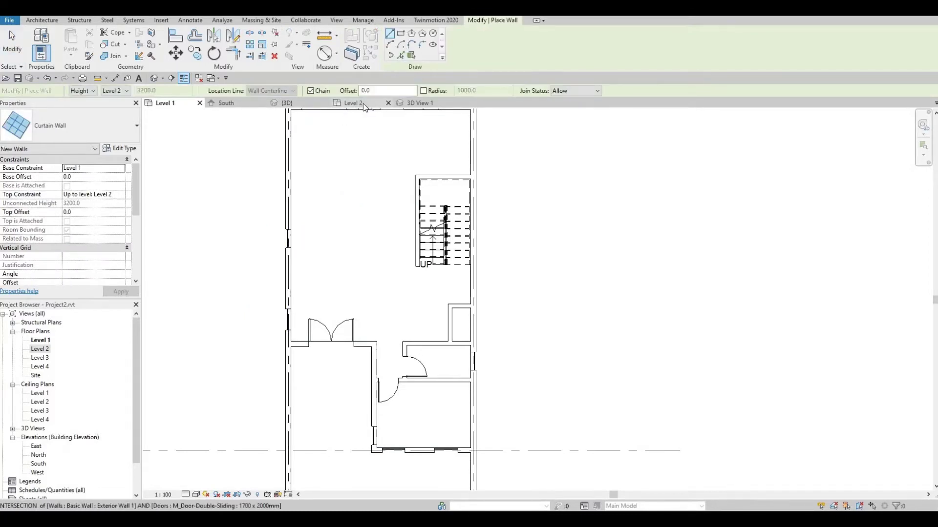
pyautogui.click(362, 103)
pyautogui.scroll(2, 299, 161)
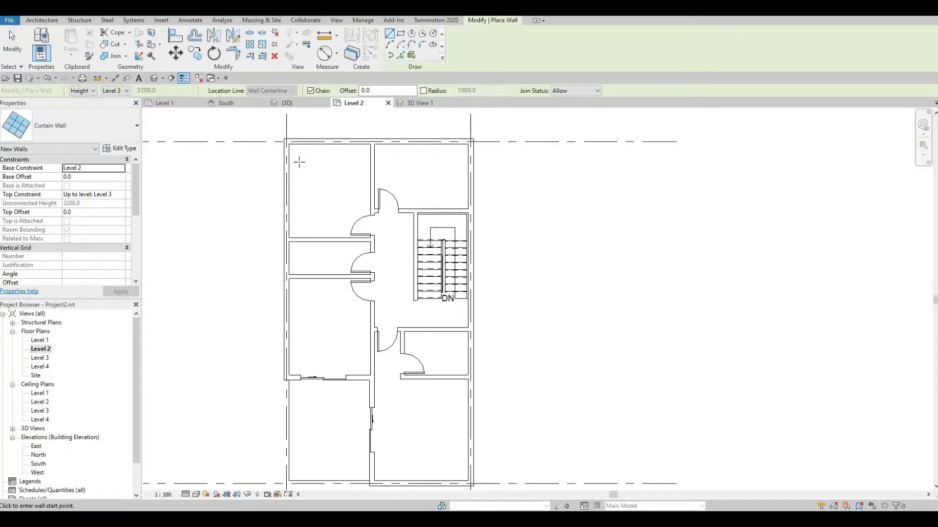
pyautogui.scroll(1, 330, 190)
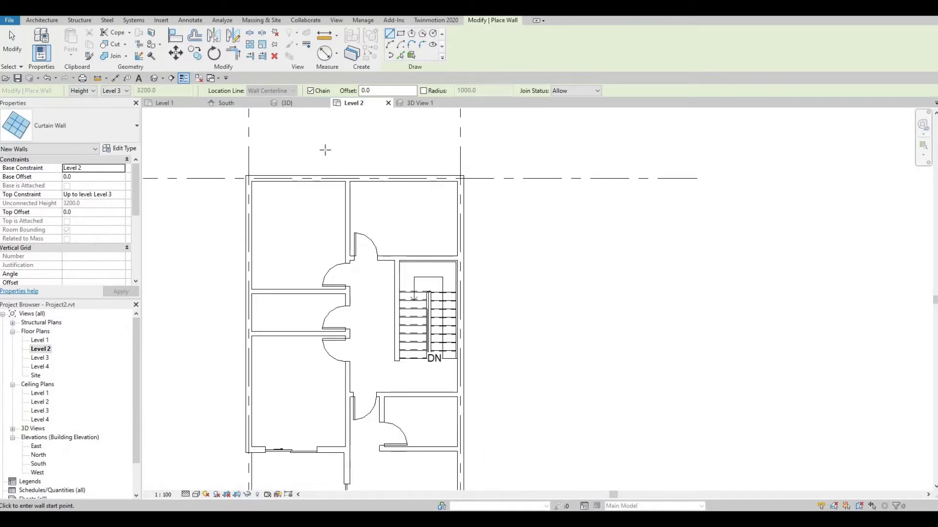
pyautogui.scroll(1, 272, 176)
# Draw curtain-wall panels on the top and right exterior walls of Level 2.
pyautogui.click(259, 182)
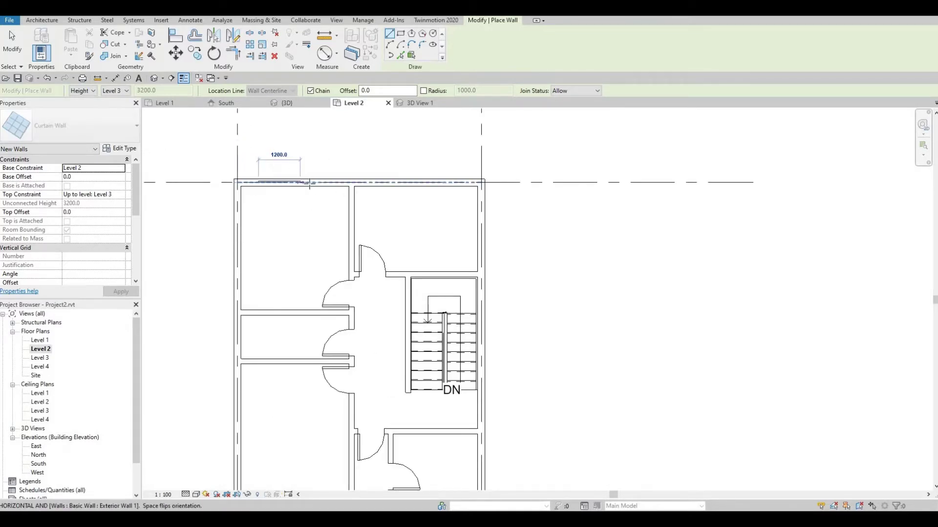
pyautogui.click(324, 181)
pyautogui.press('Escape')
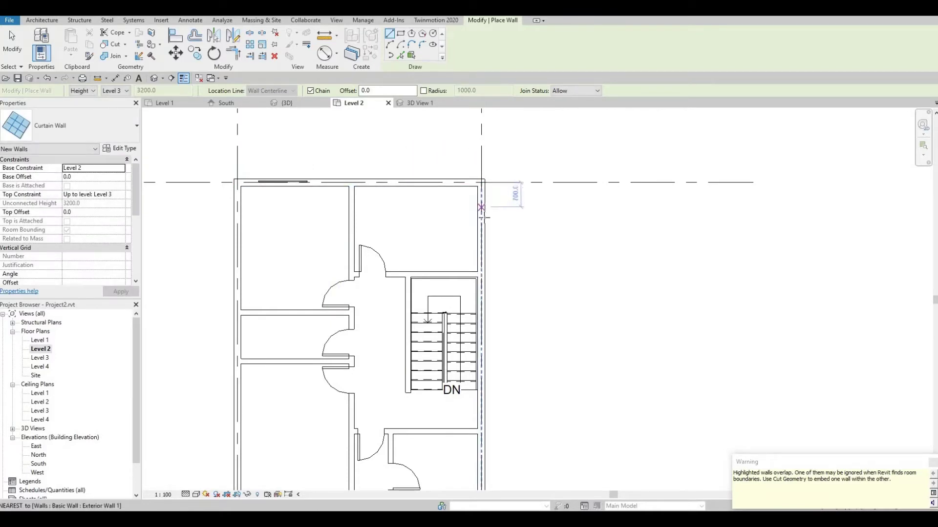
pyautogui.click(482, 208)
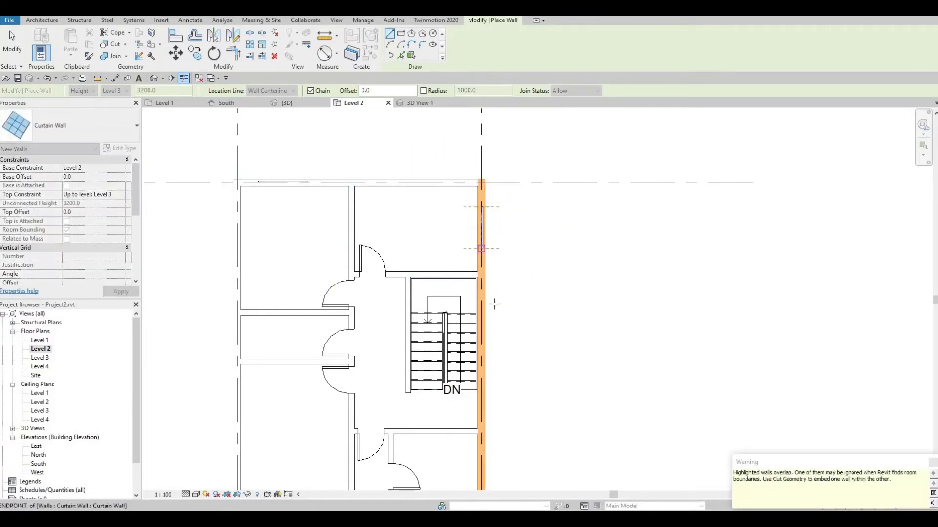
pyautogui.press('Escape')
pyautogui.keyDown('ctrl'); pyautogui.scroll(-6, 490, 256); pyautogui.keyUp('ctrl')
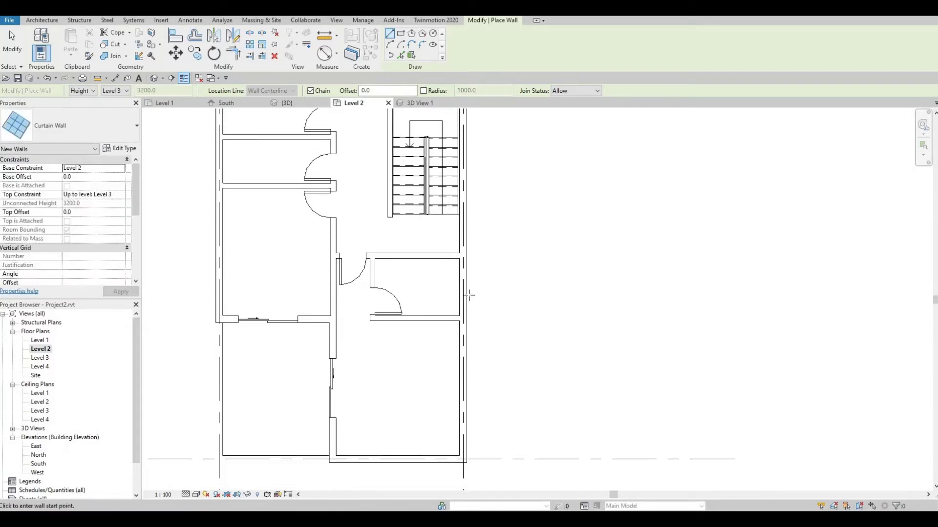
pyautogui.scroll(2, 469, 295)
pyautogui.click(465, 277)
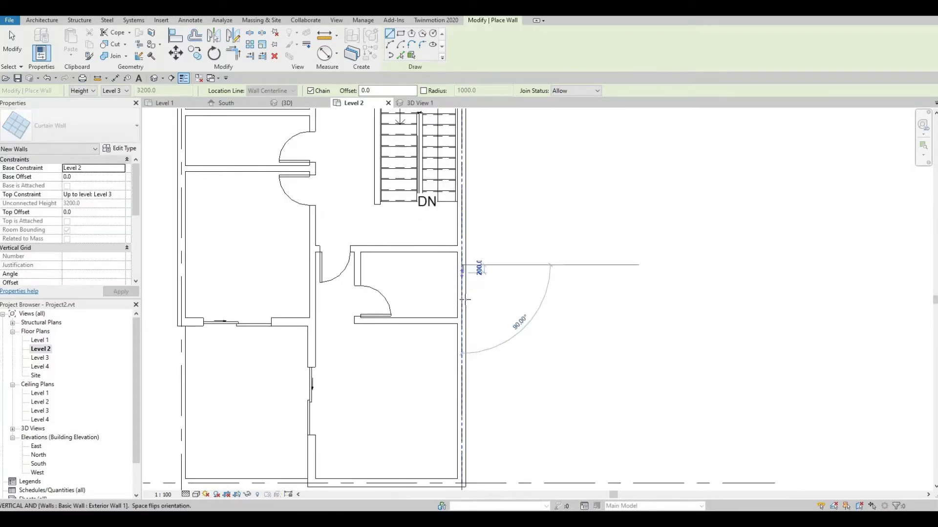
pyautogui.click(464, 301)
pyautogui.press('Escape')
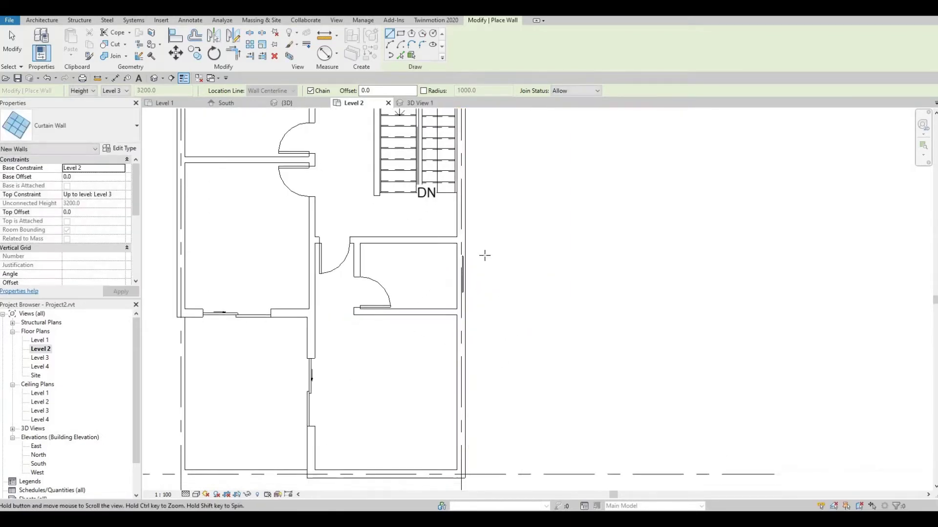
# Draw curtain-wall panels on the bottom and left exterior walls, then recentre the plan.
pyautogui.keyDown('ctrl'); pyautogui.scroll(-4, 478, 274); pyautogui.keyUp('ctrl')
pyautogui.keyDown('ctrl'); pyautogui.scroll(-2, 478, 274); pyautogui.keyUp('ctrl')
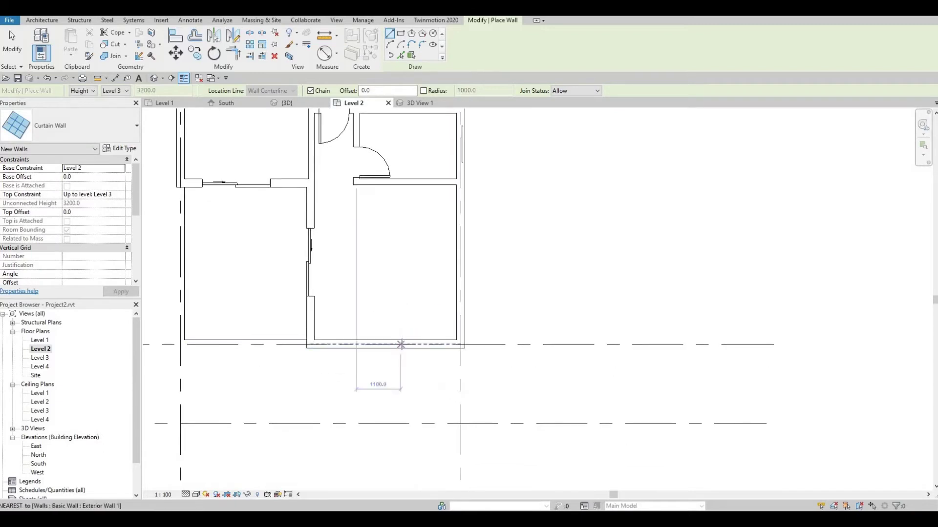
pyautogui.click(410, 342)
pyautogui.click(309, 344)
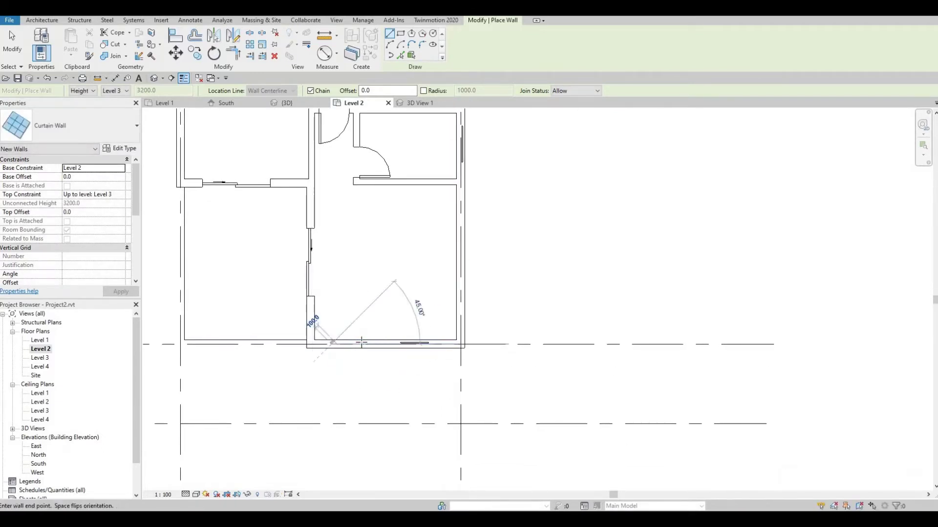
pyautogui.press('Escape')
pyautogui.moveTo(324, 278); pyautogui.dragTo(362, 418, button='middle')
pyautogui.scroll(1, 264, 201)
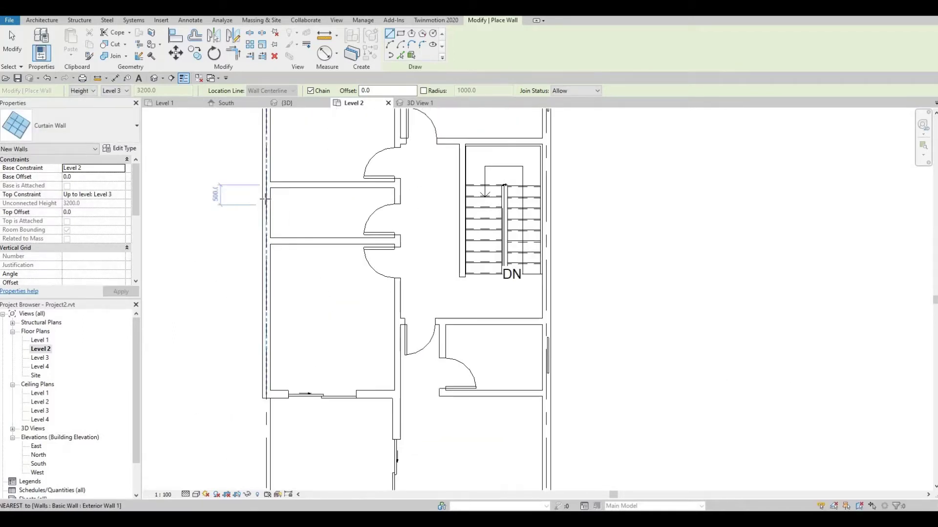
pyautogui.click(266, 199)
pyautogui.click(267, 240)
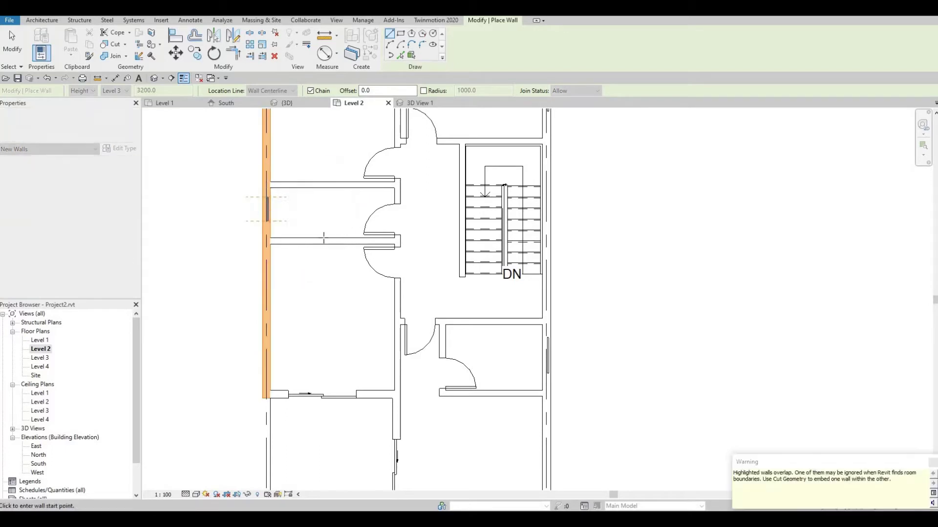
pyautogui.scroll(-1, 322, 236)
pyautogui.scroll(-2, 328, 236)
pyautogui.scroll(1, 333, 283)
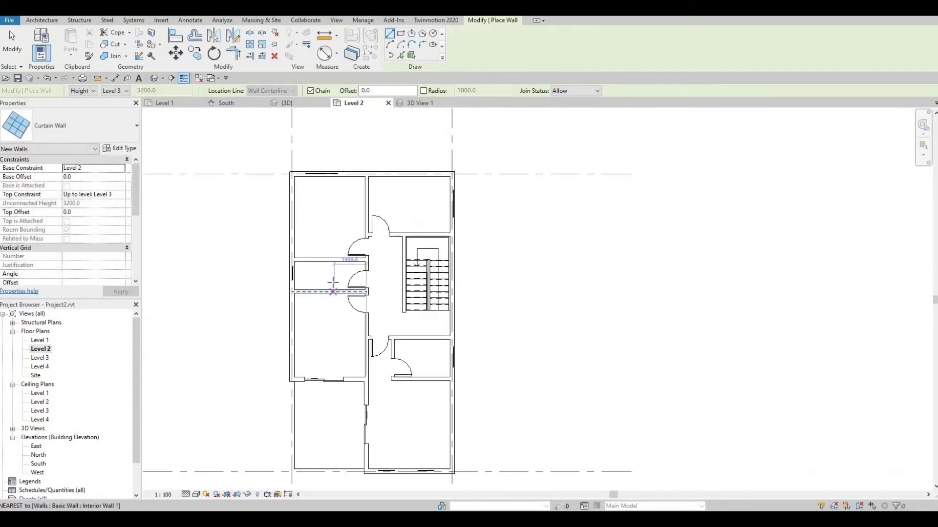
pyautogui.moveTo(336, 279); pyautogui.dragTo(331, 290, button='middle')
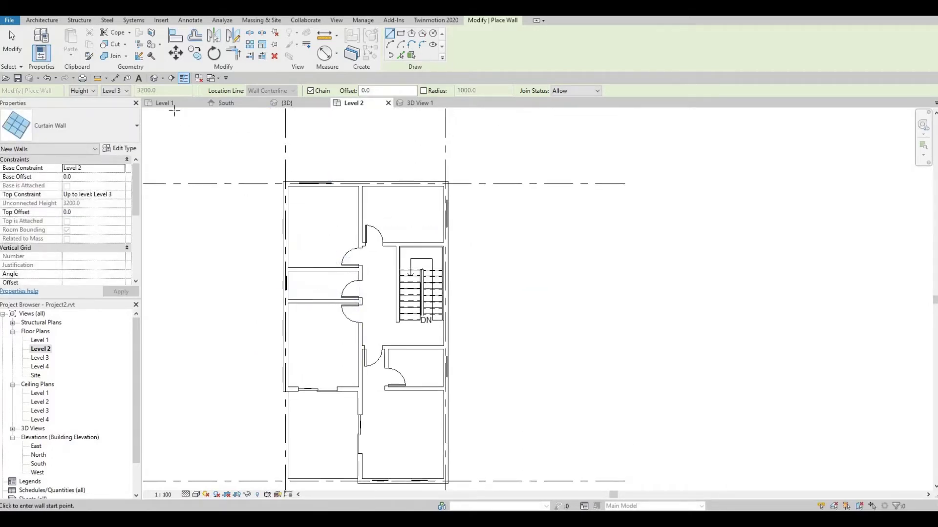
# Cut the bottom Level 2 exterior wall with its curtain-wall panel using Cut Geometry.
pyautogui.click(110, 45)
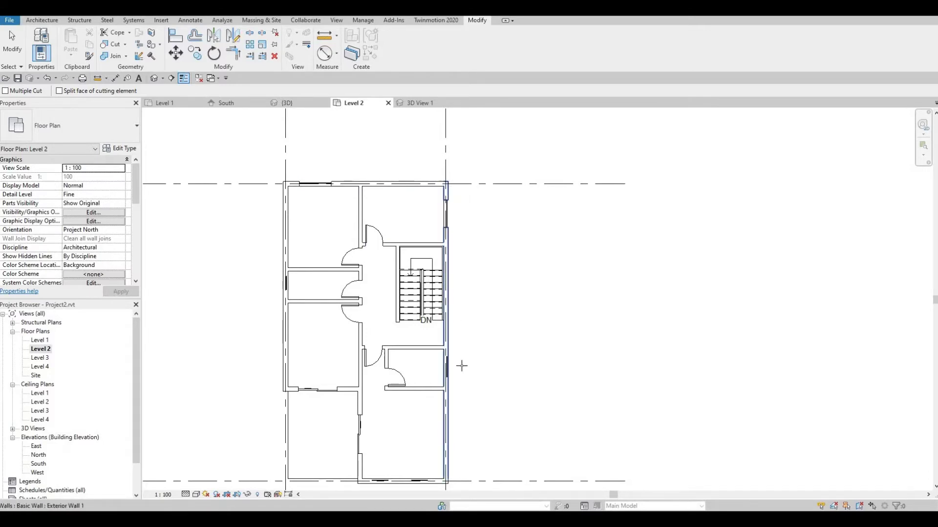
pyautogui.scroll(2, 446, 302)
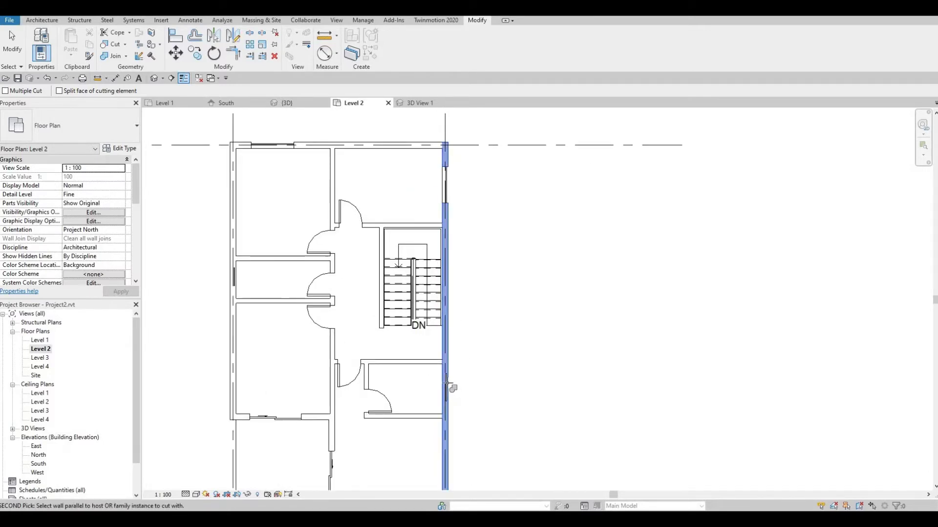
pyautogui.moveTo(472, 489); pyautogui.dragTo(442, 269, button='middle')
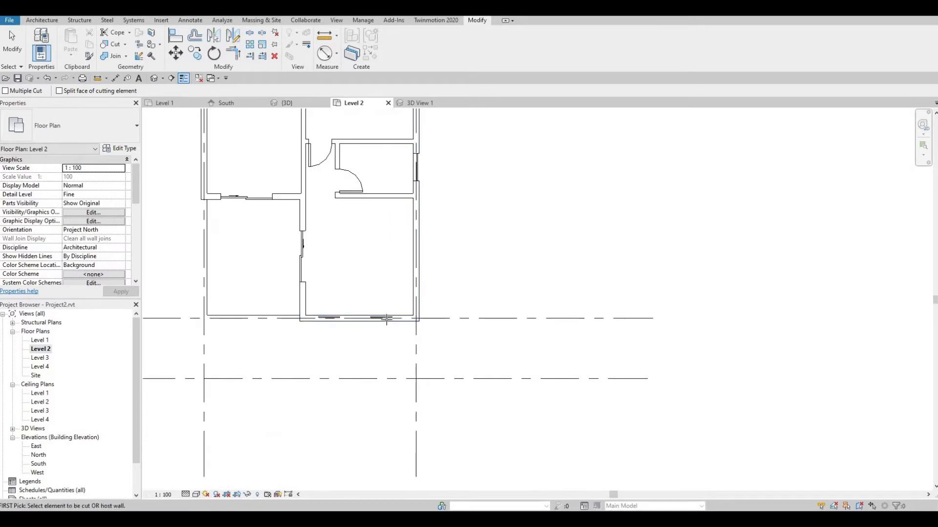
pyautogui.click(387, 318)
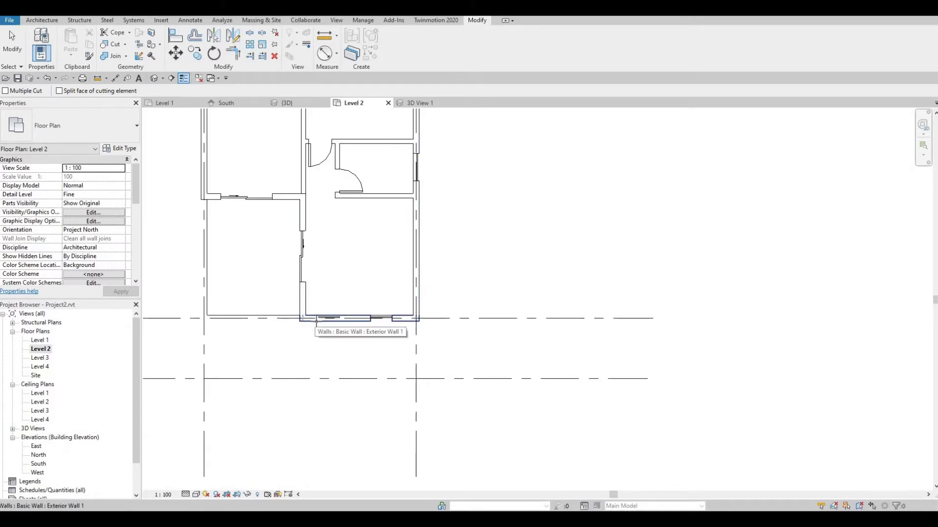
pyautogui.click(323, 318)
pyautogui.moveTo(288, 268); pyautogui.dragTo(275, 350, button='middle')
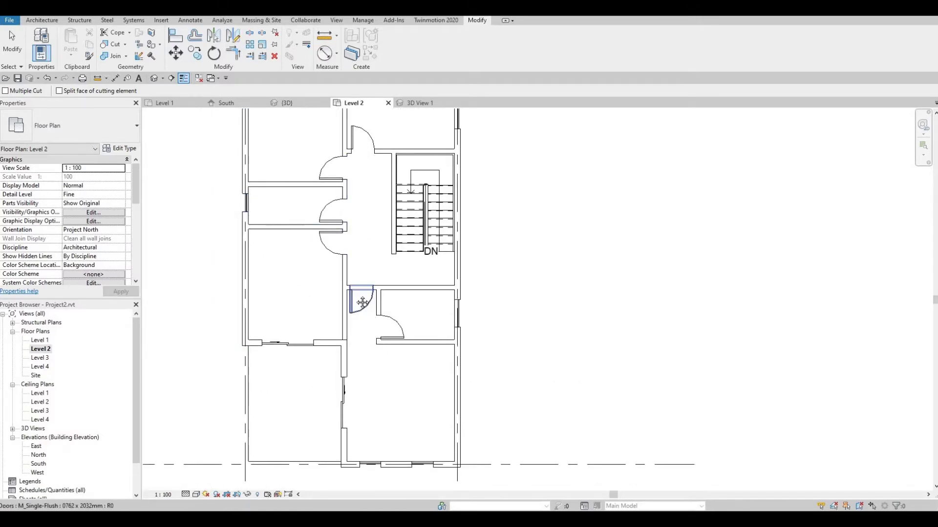
pyautogui.moveTo(243, 271); pyautogui.dragTo(204, 226, button='middle')
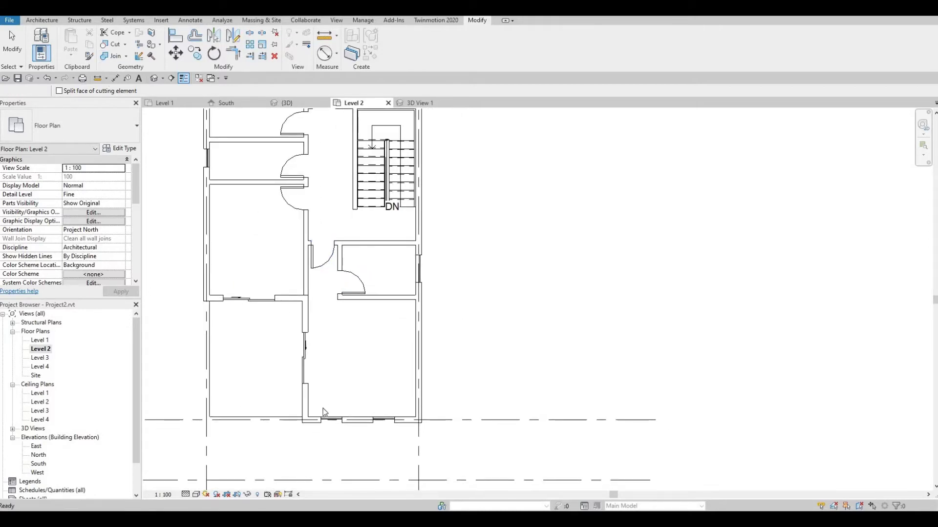
# Create a similar curtain-wall panel on the vertical wall beside the sliding door.
pyautogui.press('Escape')
pyautogui.scroll(3, 323, 408)
pyautogui.click(337, 425)
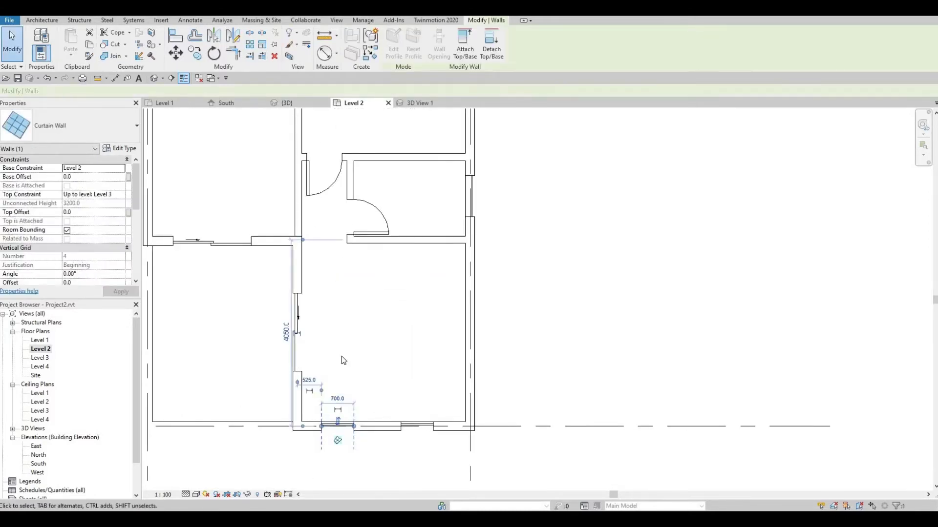
pyautogui.click(375, 56)
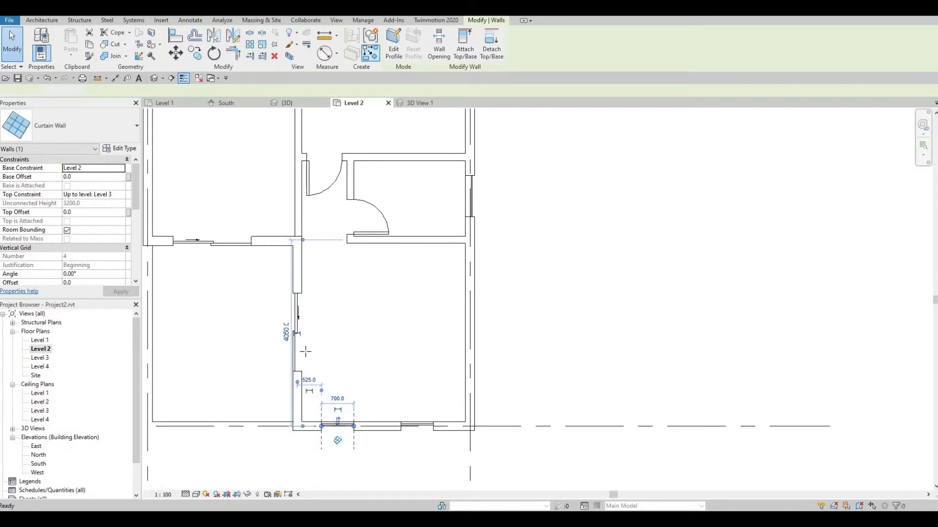
pyautogui.click(295, 414)
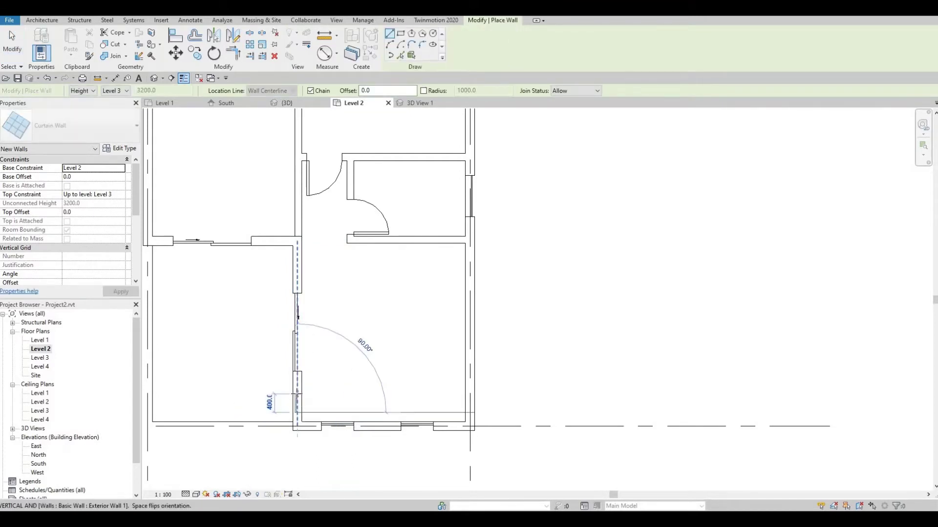
pyautogui.click(304, 350)
pyautogui.press('Escape')
pyautogui.press('Escape')
# Nudge the sliding door up twice and cut the wall with the new panel.
pyautogui.click(303, 320)
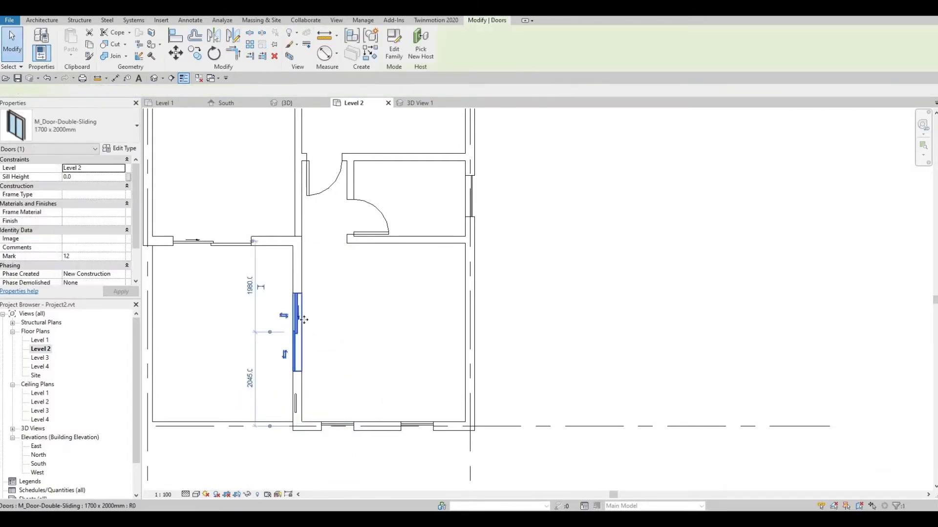
pyautogui.press('Up')
pyautogui.press('Up')
pyautogui.press('Up')
pyautogui.press('Up')
pyautogui.press('Up')
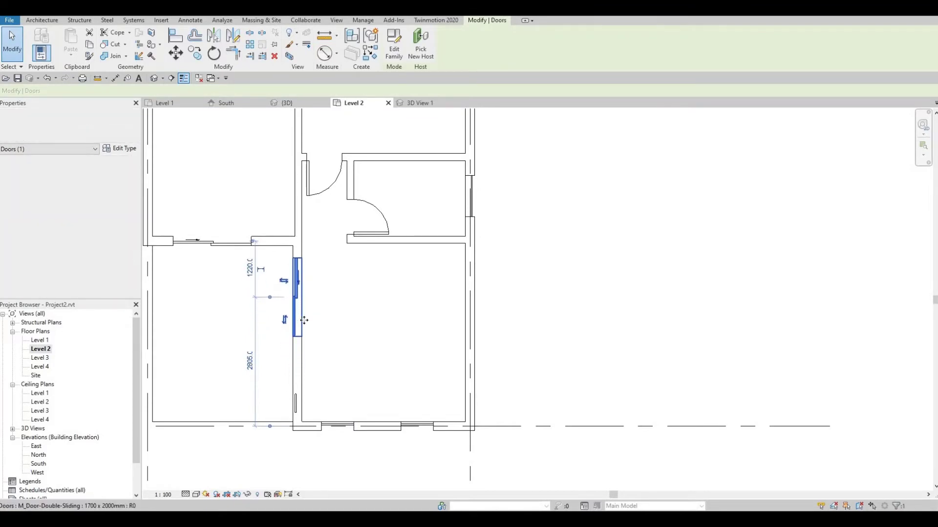
pyautogui.press('Up')
pyautogui.press('Up')
pyautogui.press('Up')
pyautogui.press('Up')
pyautogui.press('Escape')
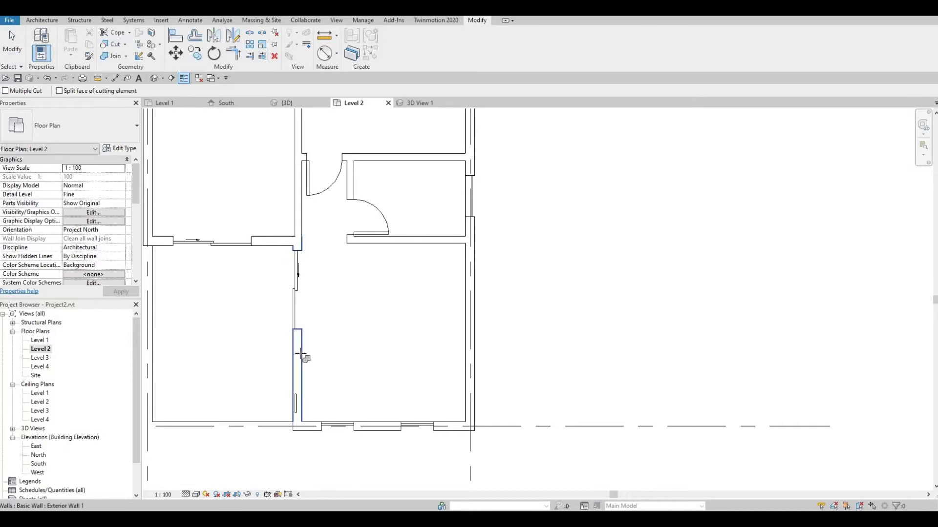
pyautogui.click(296, 398)
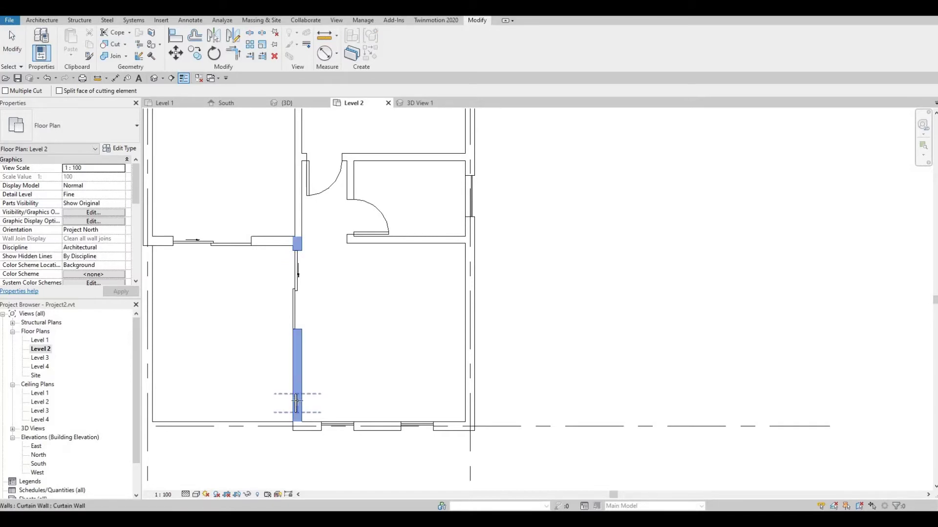
pyautogui.press('Escape')
pyautogui.scroll(-3, 339, 310)
pyautogui.press('Escape')
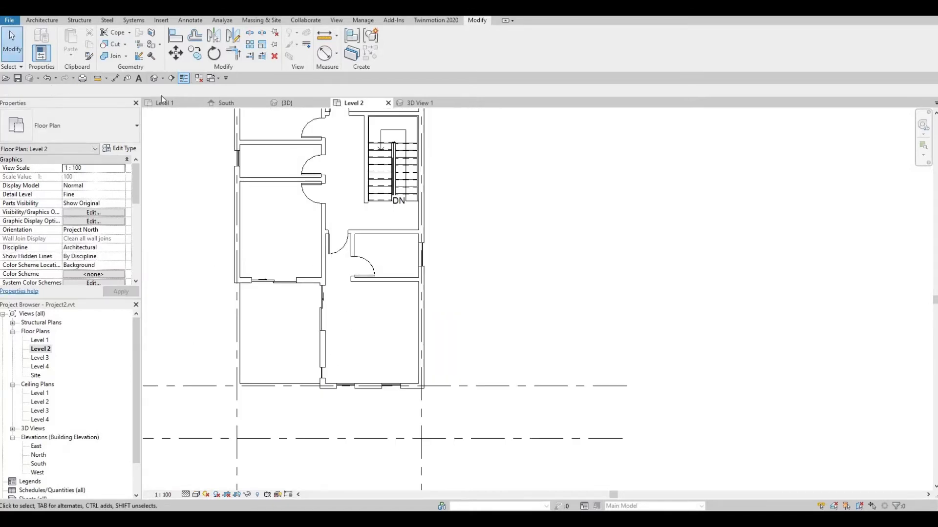
pyautogui.click(287, 102)
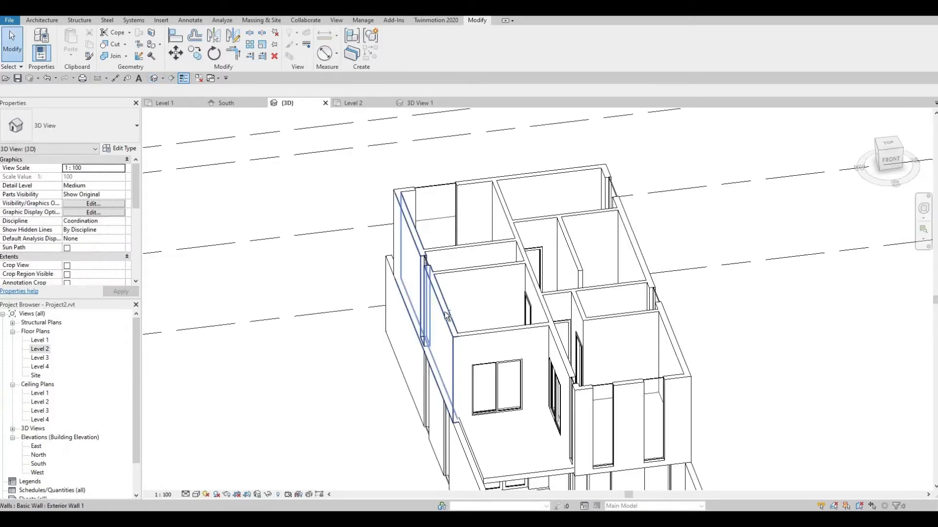
pyautogui.keyDown('shift'); pyautogui.moveTo(425, 245); pyautogui.dragTo(464, 313, button='middle'); pyautogui.keyUp('shift')
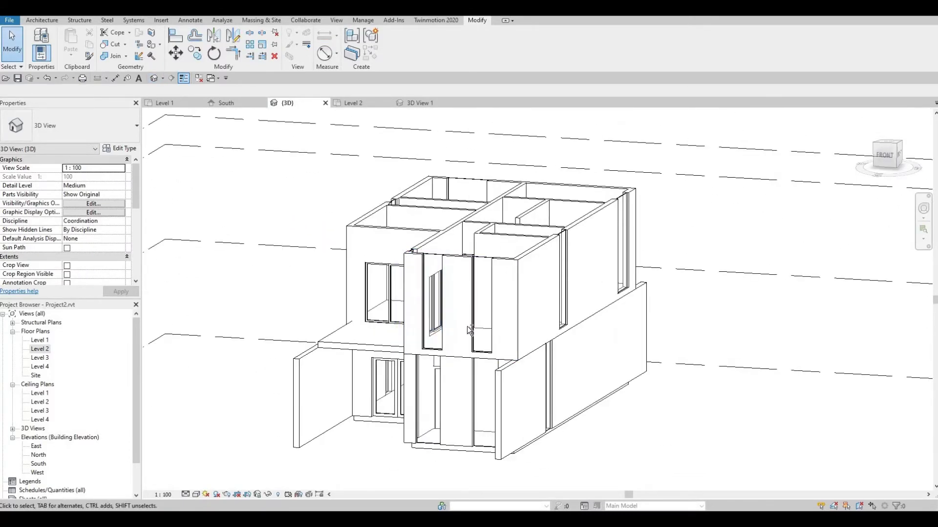
pyautogui.keyDown('shift'); pyautogui.moveTo(565, 355); pyautogui.dragTo(534, 335, button='middle'); pyautogui.keyUp('shift')
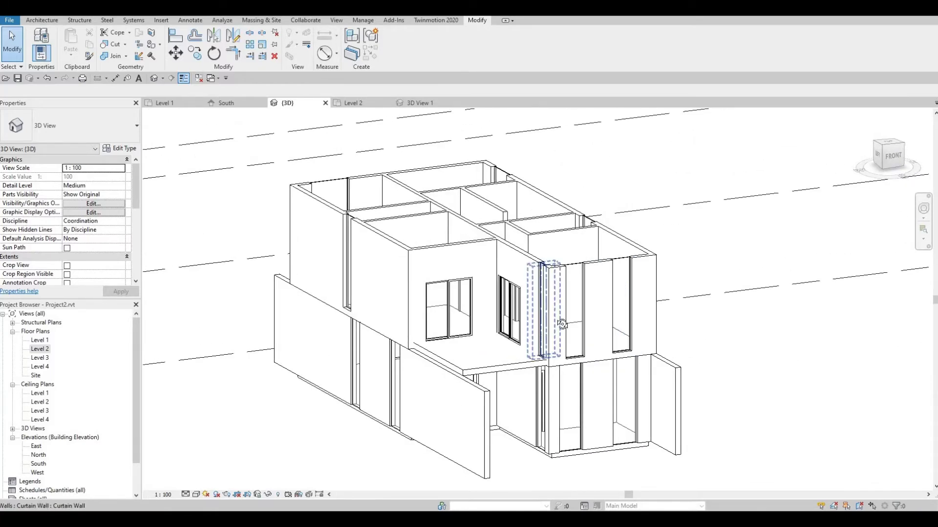
pyautogui.keyDown('shift'); pyautogui.moveTo(577, 314); pyautogui.dragTo(598, 289, button='middle'); pyautogui.keyUp('shift')
pyautogui.scroll(2, 605, 313)
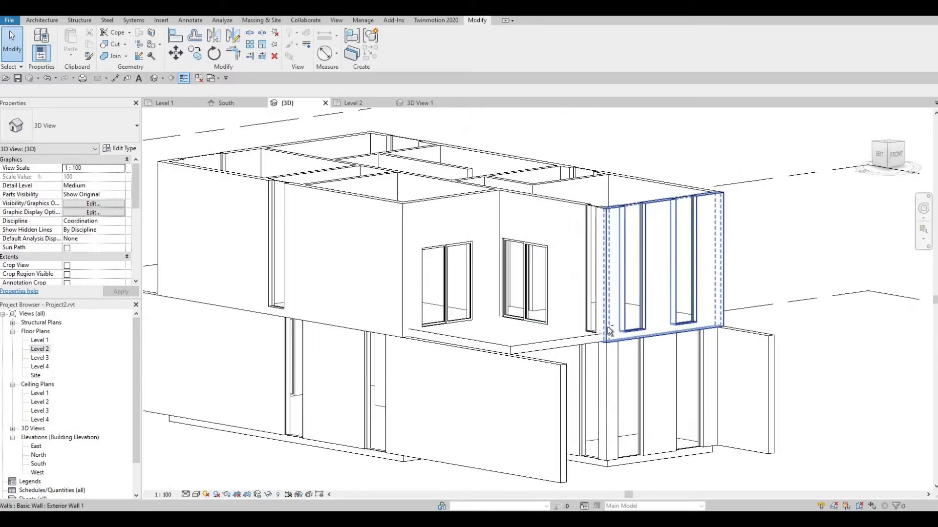
# Raise the Level 2 curtain wall's bottom and lower its top to form a window about 1437 mm tall.
pyautogui.keyDown('shift'); pyautogui.moveTo(611, 375); pyautogui.dragTo(591, 388, button='middle'); pyautogui.keyUp('shift')
pyautogui.scroll(1, 591, 388)
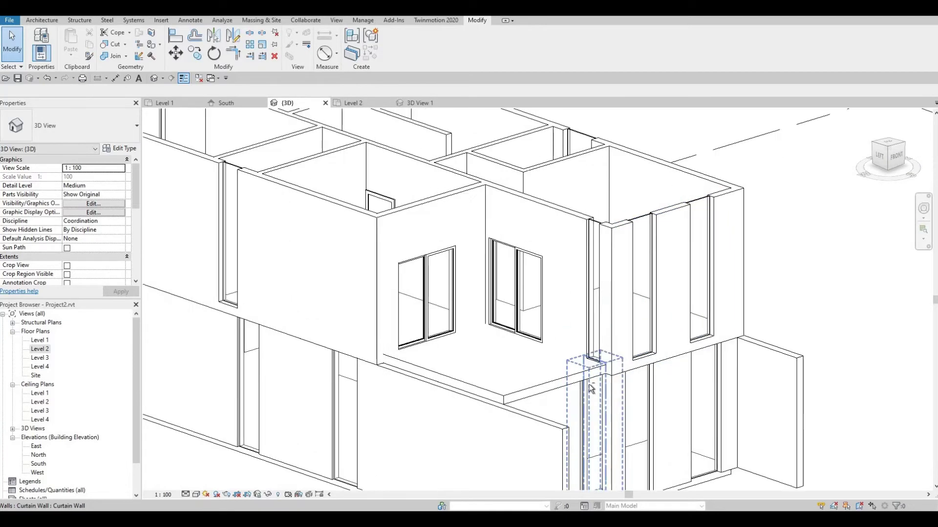
pyautogui.keyDown('shift'); pyautogui.moveTo(532, 430); pyautogui.dragTo(619, 327, button='middle'); pyautogui.keyUp('shift')
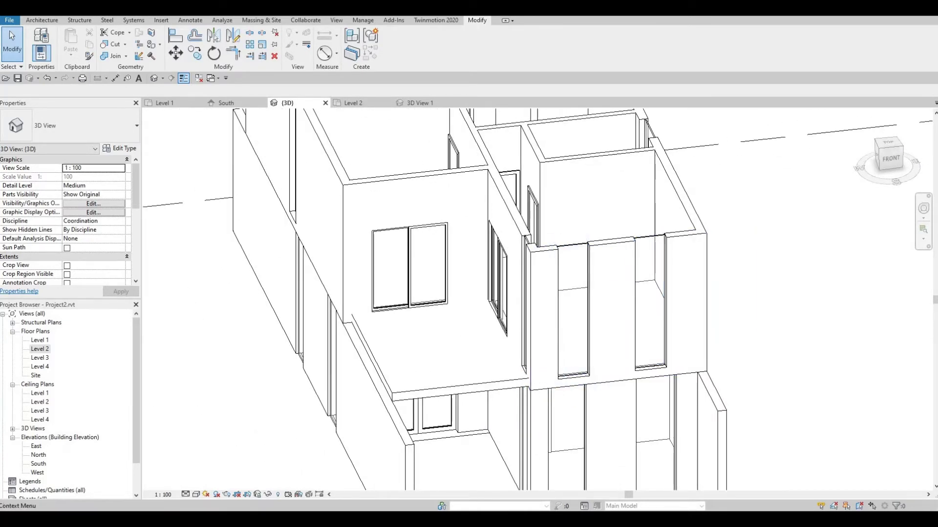
pyautogui.keyDown('shift'); pyautogui.moveTo(520, 384); pyautogui.dragTo(653, 352, button='middle'); pyautogui.keyUp('shift')
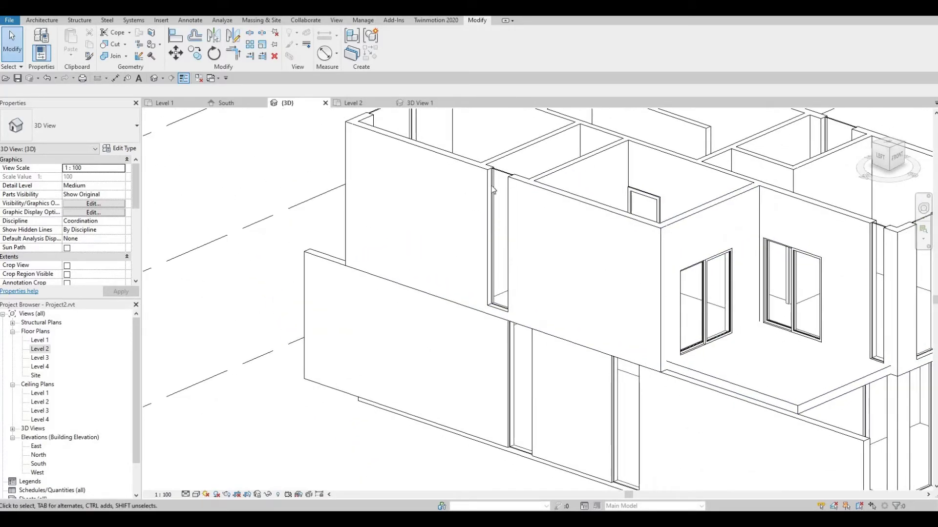
pyautogui.click(503, 231)
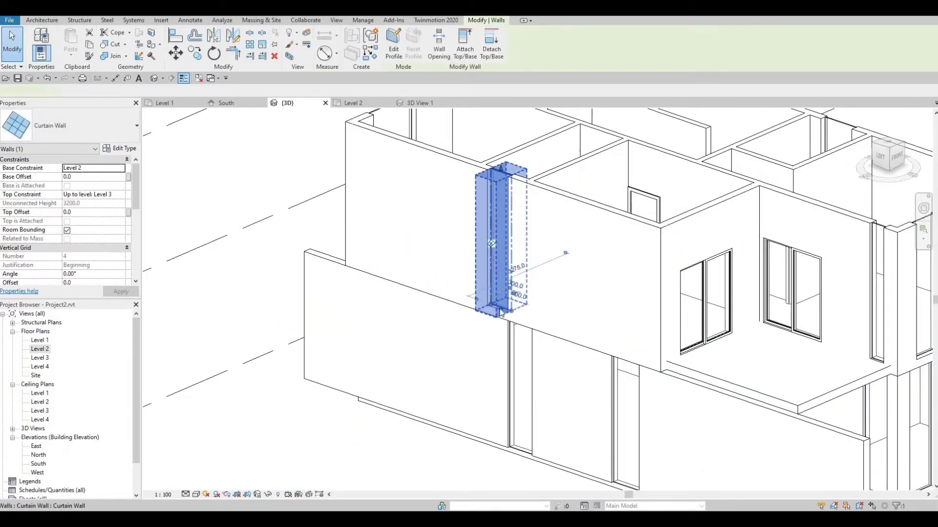
pyautogui.moveTo(500, 312); pyautogui.dragTo(501, 191)
pyautogui.moveTo(505, 245); pyautogui.dragTo(504, 247)
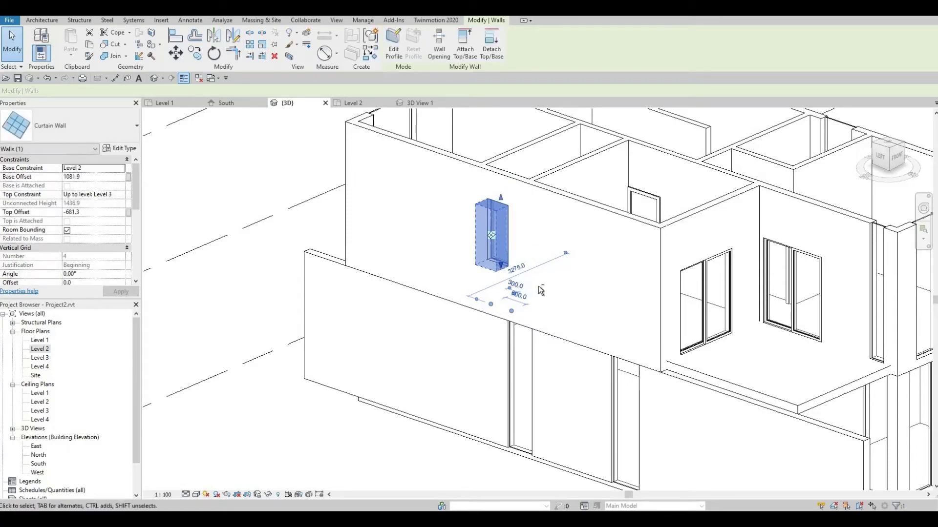
# Shift the shortened upper-floor window slightly along the wall.
pyautogui.keyDown('shift'); pyautogui.moveTo(538, 286); pyautogui.dragTo(516, 263, button='middle'); pyautogui.keyUp('shift')
pyautogui.press('Escape')
pyautogui.scroll(2, 508, 264)
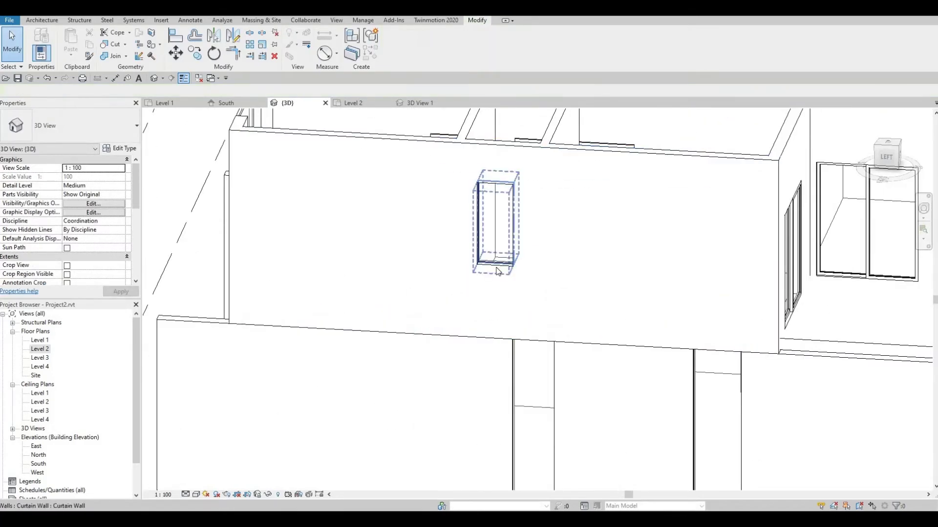
pyautogui.click(496, 259)
pyautogui.moveTo(496, 260); pyautogui.dragTo(498, 257)
pyautogui.press('Escape')
pyautogui.scroll(-2, 544, 298)
pyautogui.moveTo(493, 283); pyautogui.dragTo(487, 298, button='middle')
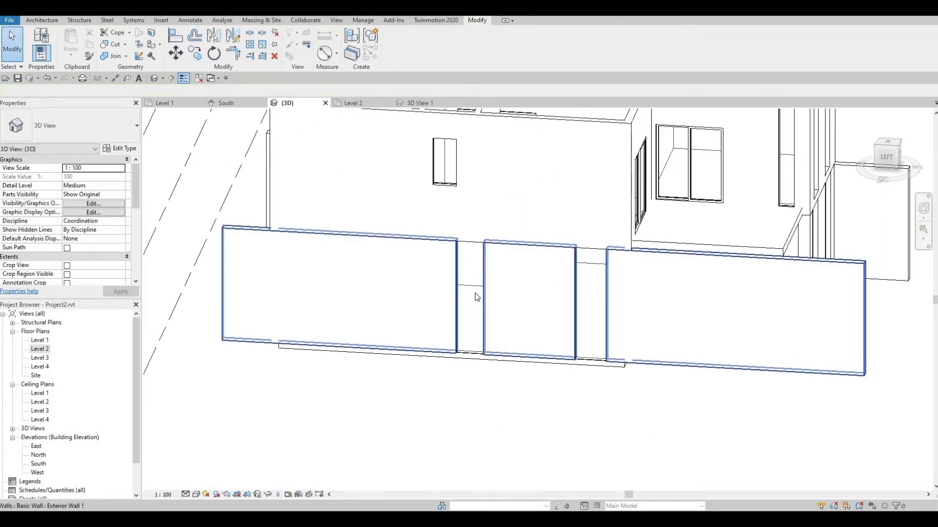
# Slide the ground-floor curtain wall right and align the right window's top with the left one.
pyautogui.click(472, 246)
pyautogui.moveTo(472, 259); pyautogui.dragTo(479, 259)
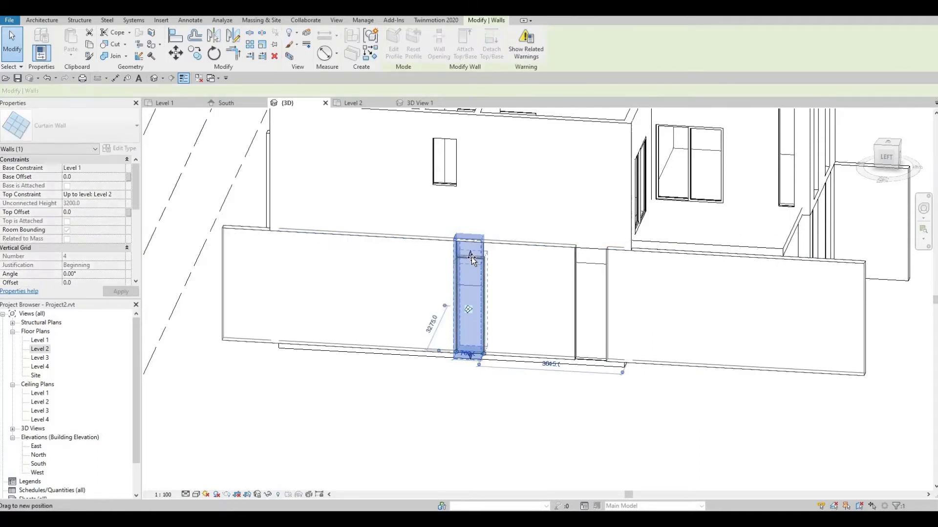
pyautogui.moveTo(581, 260)
pyautogui.mouseDown()
pyautogui.moveTo(630, 260)
pyautogui.moveTo(592, 261)
pyautogui.mouseUp()
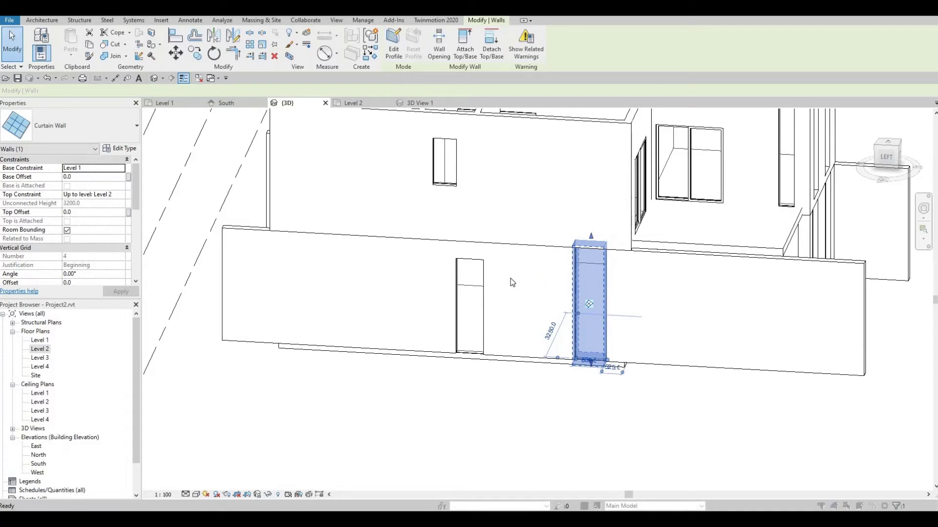
pyautogui.click(494, 252)
pyautogui.click(591, 251)
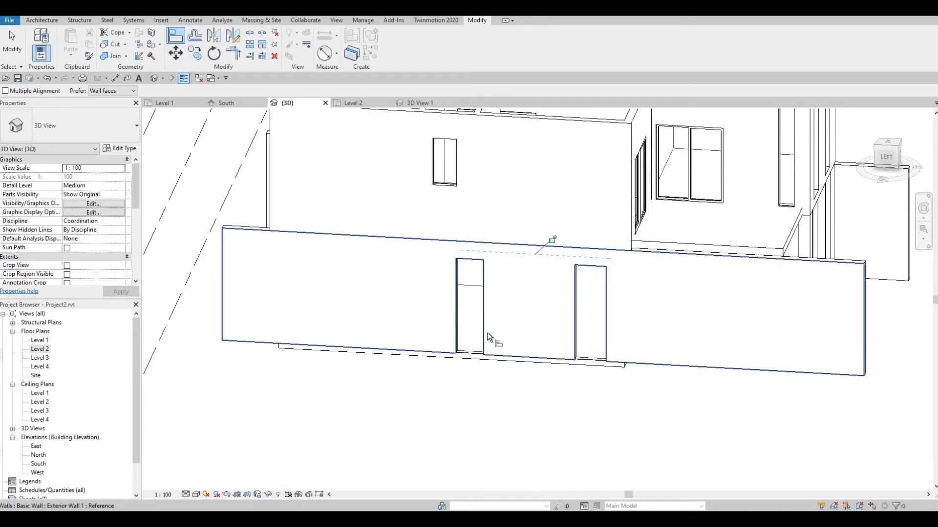
pyautogui.press('Escape')
pyautogui.press('Escape')
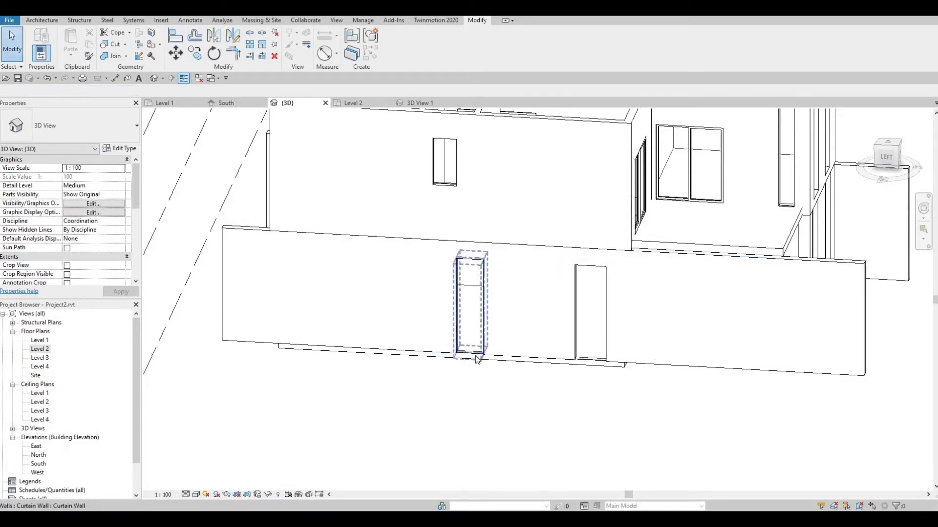
# Change the left ground-floor curtain wall's width from 700 to 1000, then to 600.
pyautogui.click(472, 358)
pyautogui.click(470, 354)
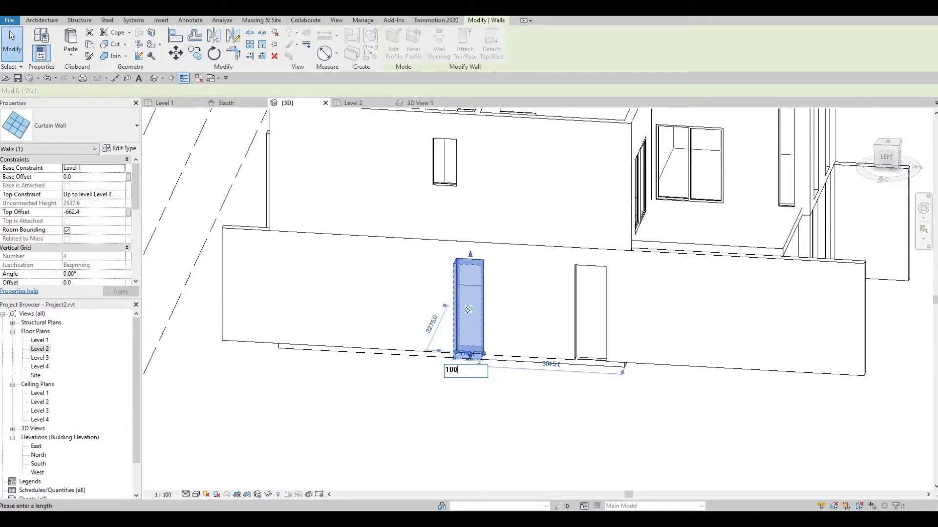
pyautogui.press('Return')
pyautogui.press('Escape')
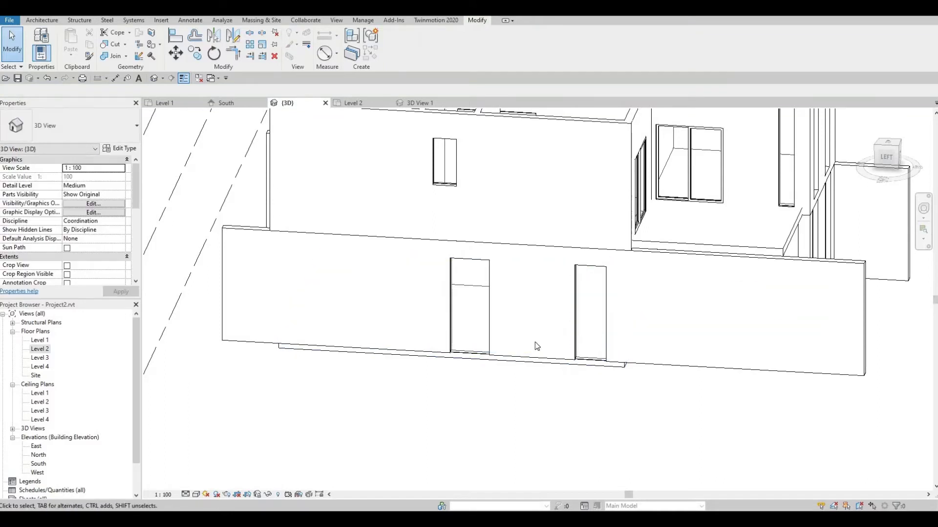
pyautogui.click(468, 360)
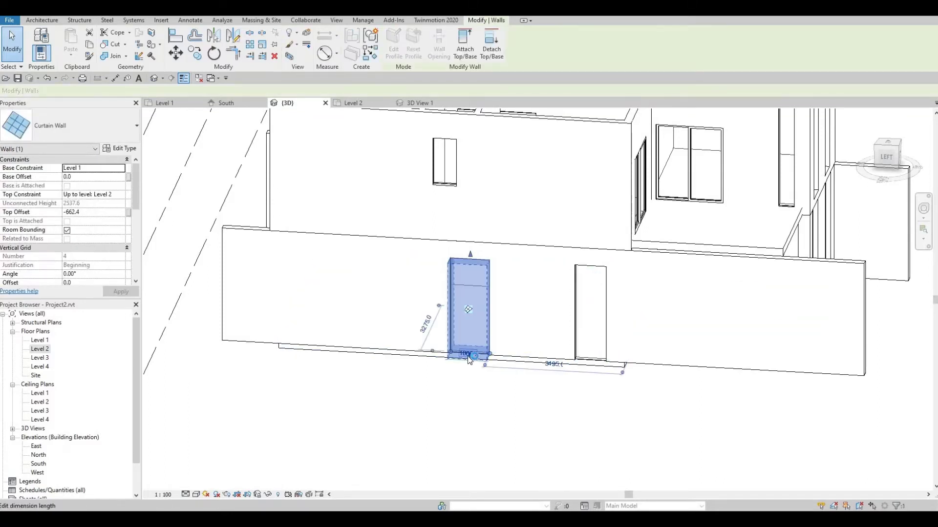
pyautogui.click(467, 358)
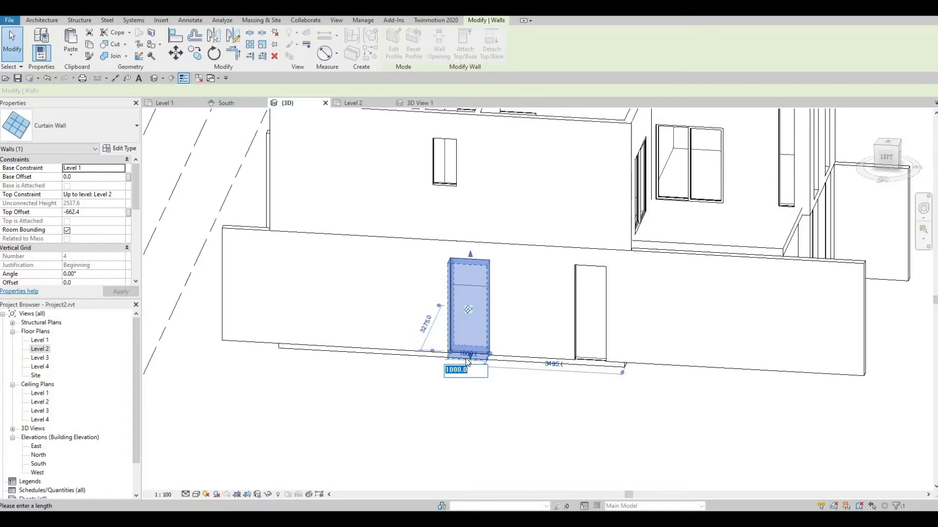
pyautogui.write('600')
pyautogui.press('Return')
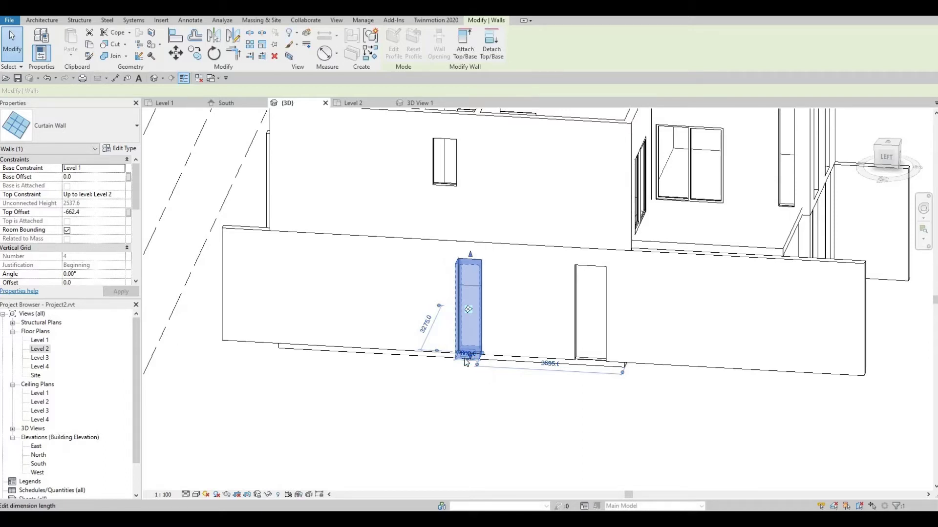
pyautogui.press('Escape')
# Set the right ground-floor curtain wall to 600 wide and recheck the left one's 600 width.
pyautogui.click(590, 366)
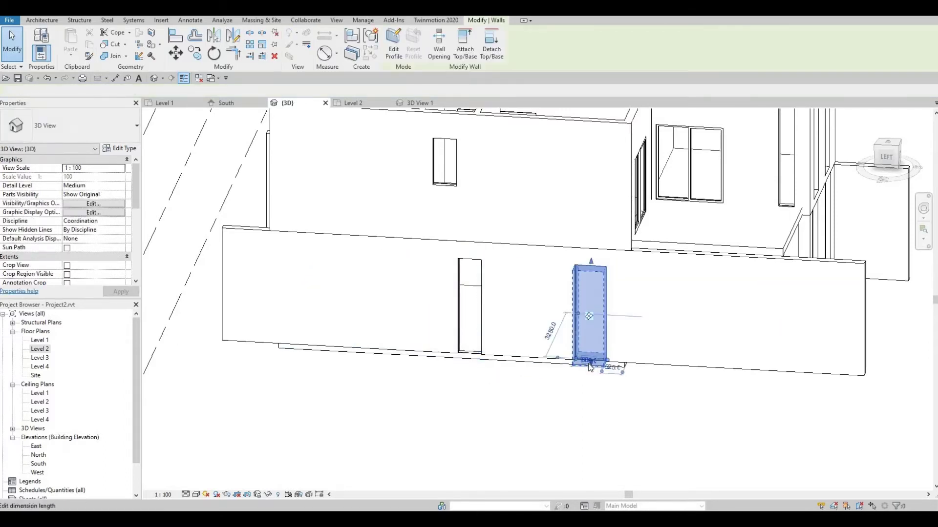
pyautogui.click(588, 360)
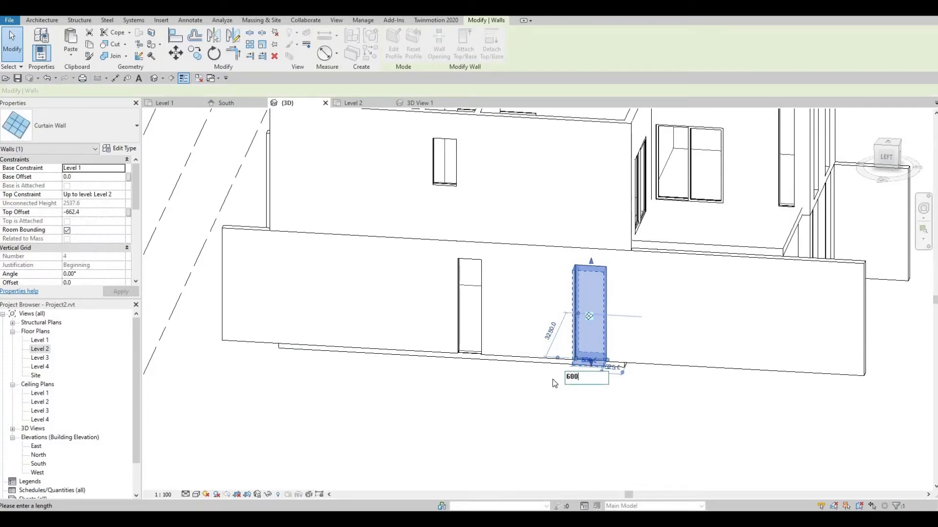
pyautogui.press('Return')
pyautogui.press('Escape')
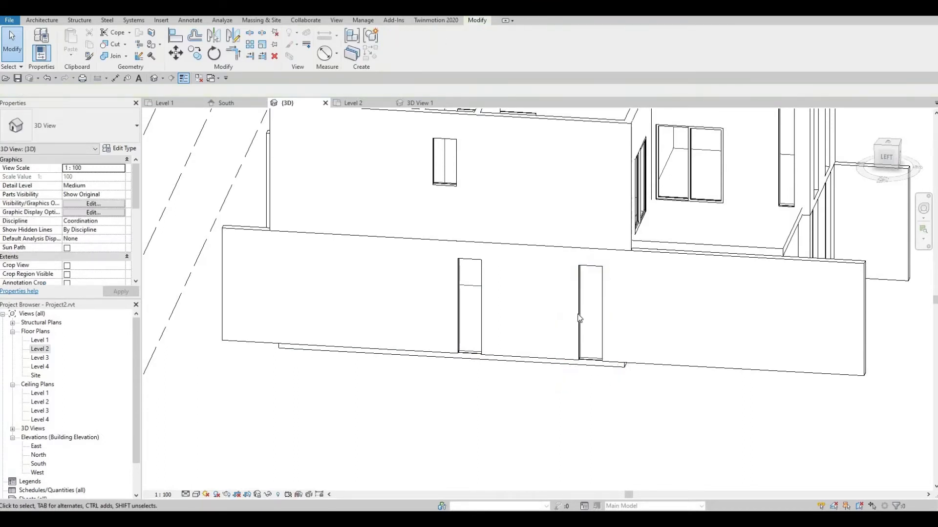
pyautogui.click(469, 361)
pyautogui.click(468, 352)
pyautogui.scroll(2, 469, 352)
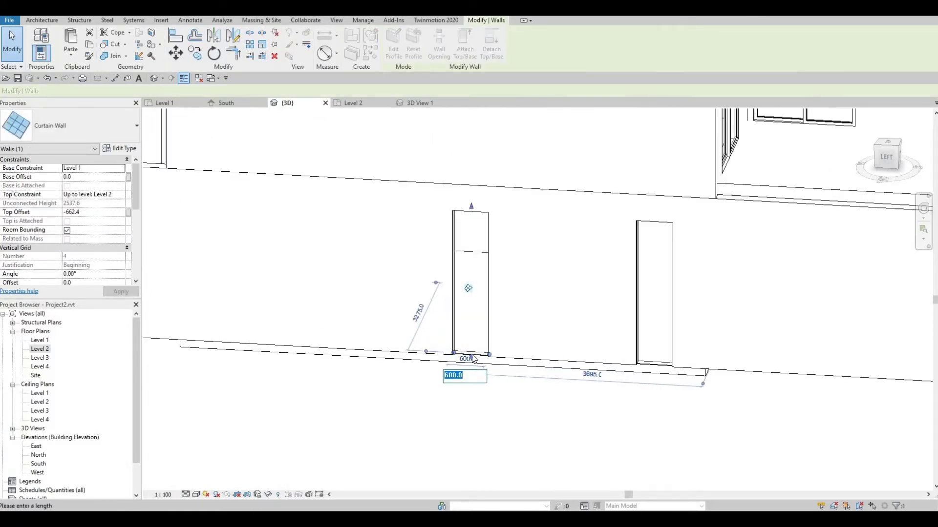
pyautogui.press('Return')
pyautogui.press('Escape')
pyautogui.click(472, 359)
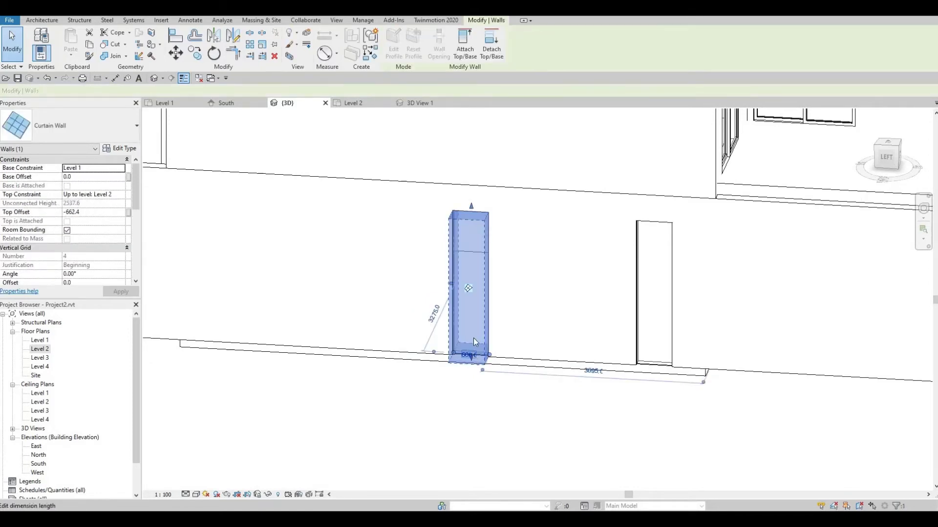
pyautogui.click(470, 351)
pyautogui.scroll(3, 468, 362)
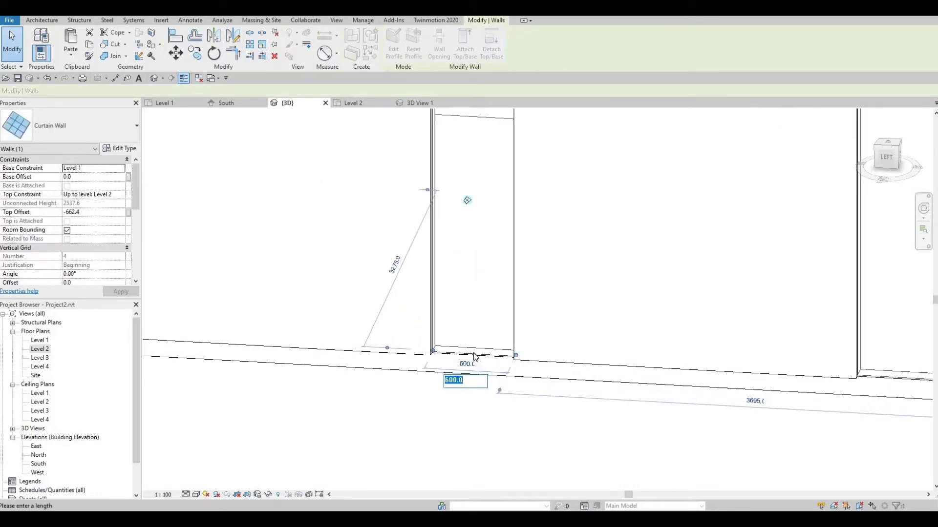
pyautogui.press('Return')
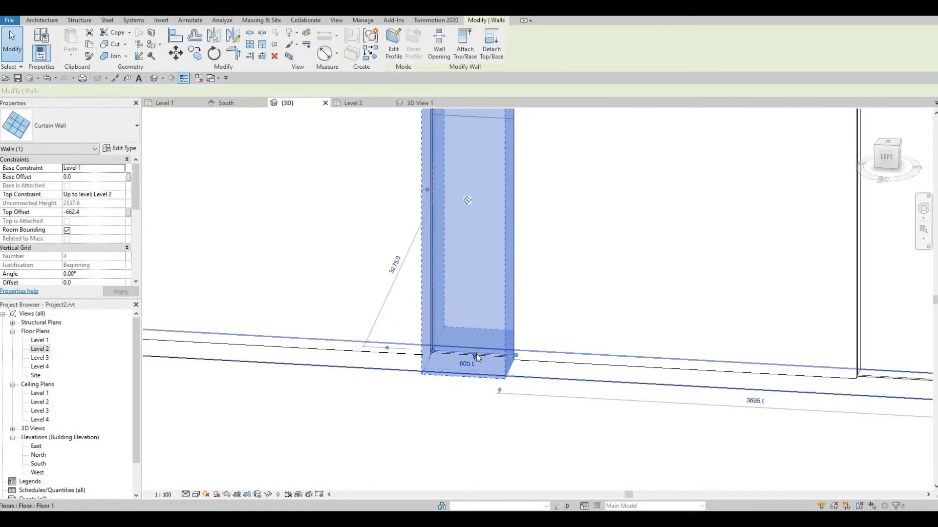
# Raise the left window's bottom off the floor and align the right window's bottom to it with AL.
pyautogui.moveTo(476, 326); pyautogui.dragTo(477, 260)
pyautogui.scroll(-1, 512, 304)
pyautogui.press('Escape')
pyautogui.scroll(-2, 565, 281)
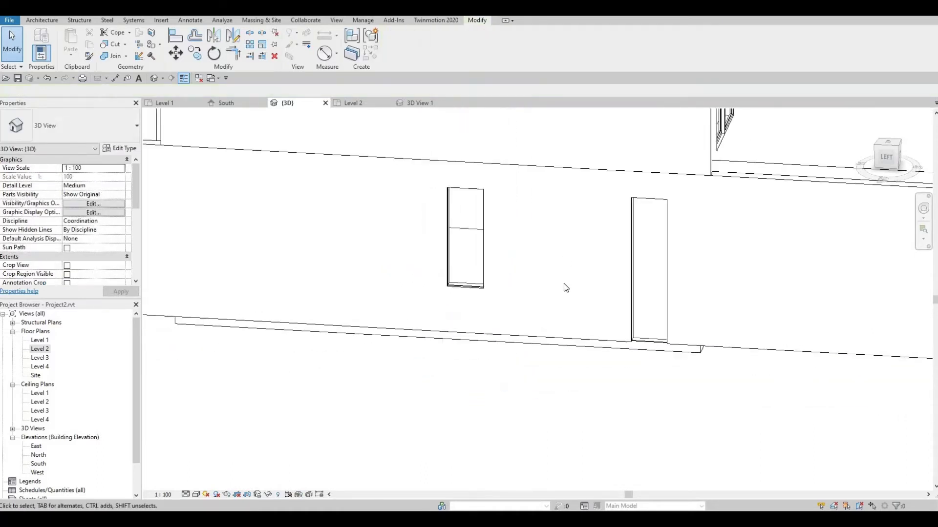
pyautogui.press('a')
pyautogui.press('l')
pyautogui.click(474, 289)
pyautogui.click(644, 341)
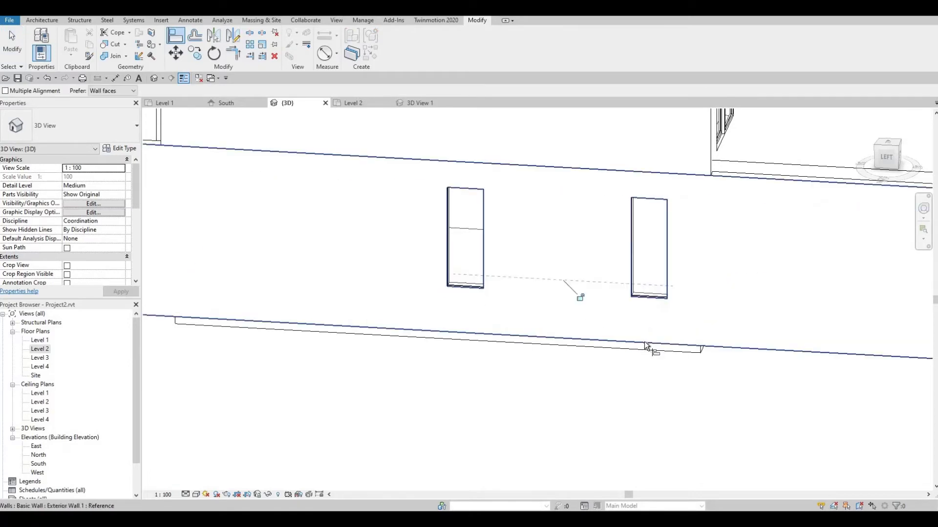
pyautogui.scroll(-2, 707, 355)
pyautogui.keyDown('shift'); pyautogui.moveTo(707, 355); pyautogui.dragTo(582, 351, button='middle'); pyautogui.keyUp('shift')
pyautogui.press('Escape')
pyautogui.keyDown('shift'); pyautogui.moveTo(509, 363); pyautogui.dragTo(570, 196, button='middle'); pyautogui.keyUp('shift')
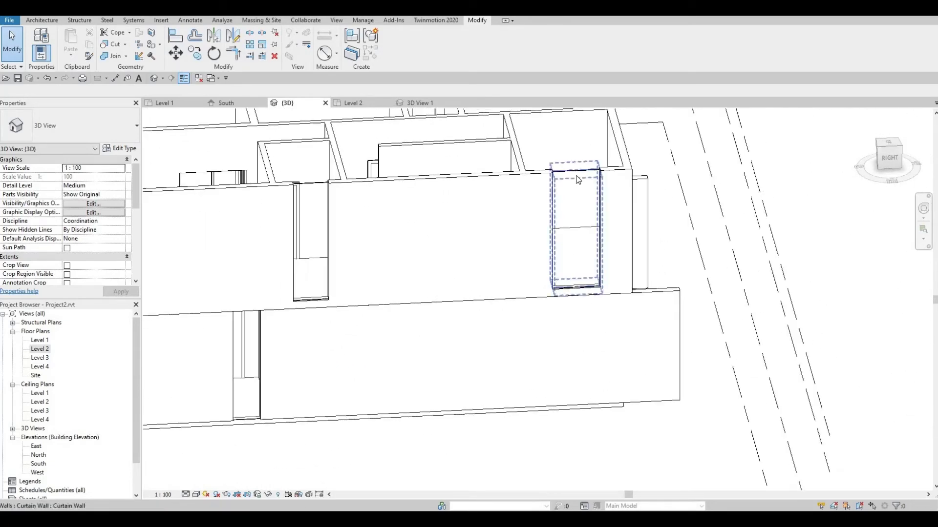
# Keep the upper-floor right curtain wall at a 1200 width.
pyautogui.click(578, 186)
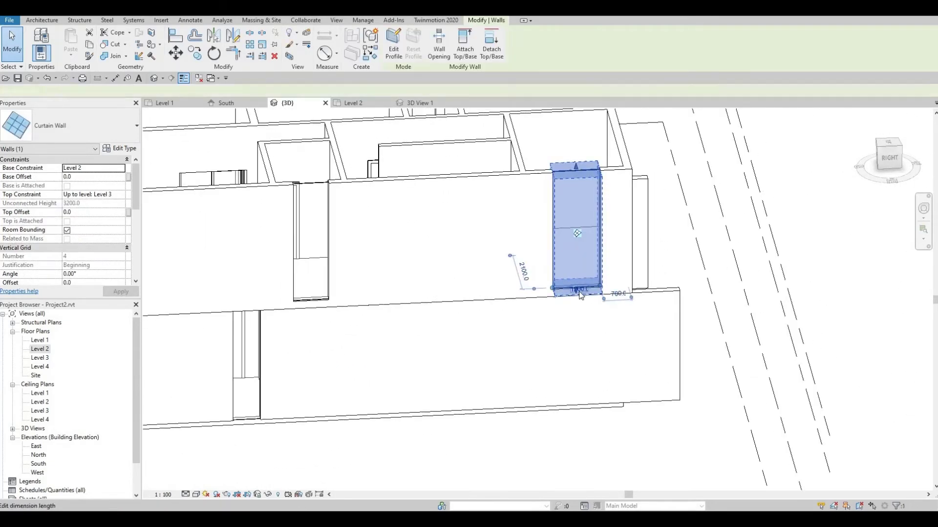
pyautogui.click(579, 282)
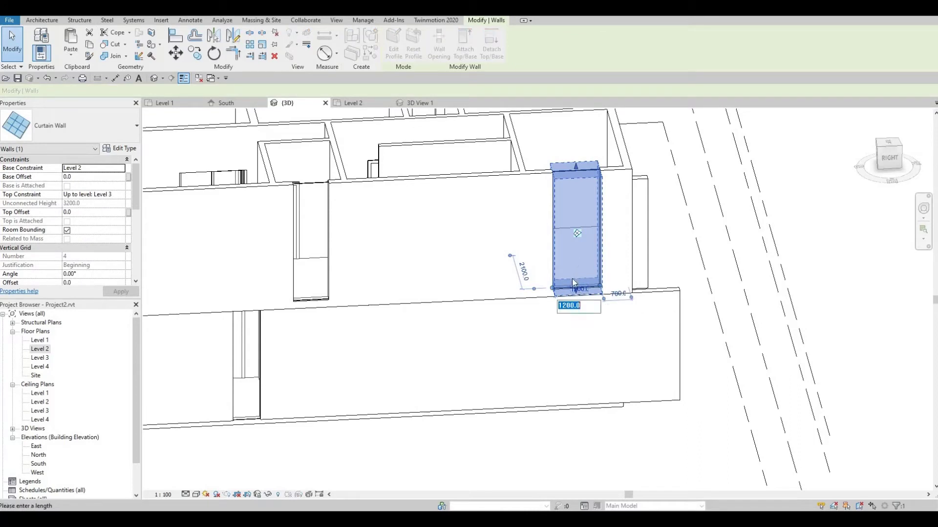
pyautogui.press('Escape')
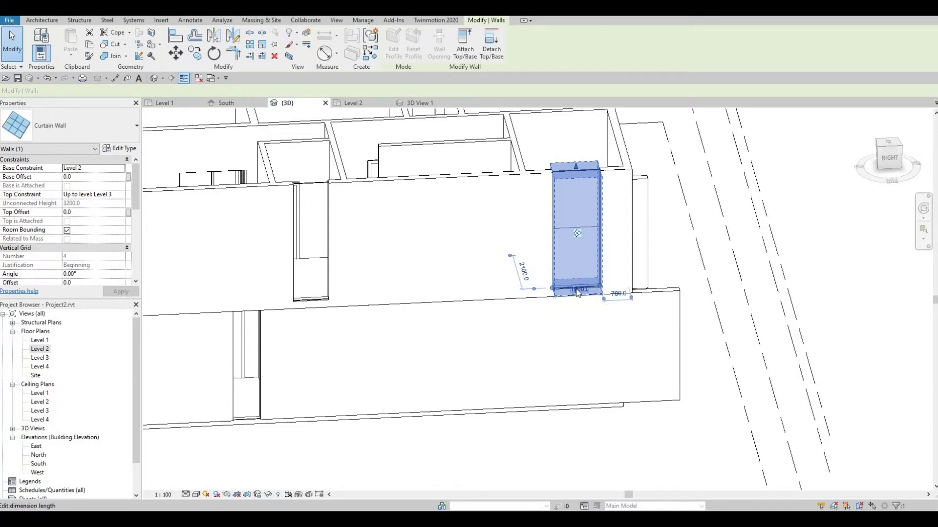
pyautogui.scroll(2, 578, 291)
pyautogui.click(579, 280)
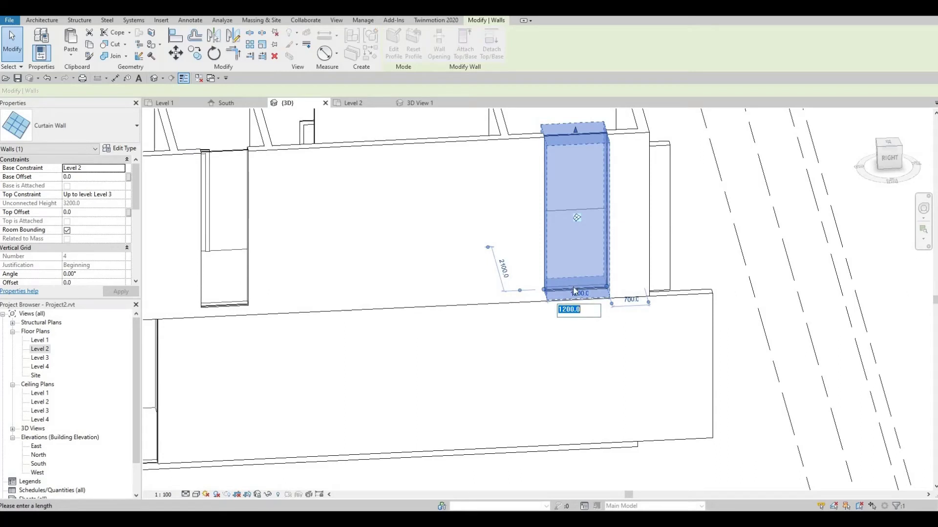
pyautogui.scroll(2, 575, 292)
pyautogui.press('Escape')
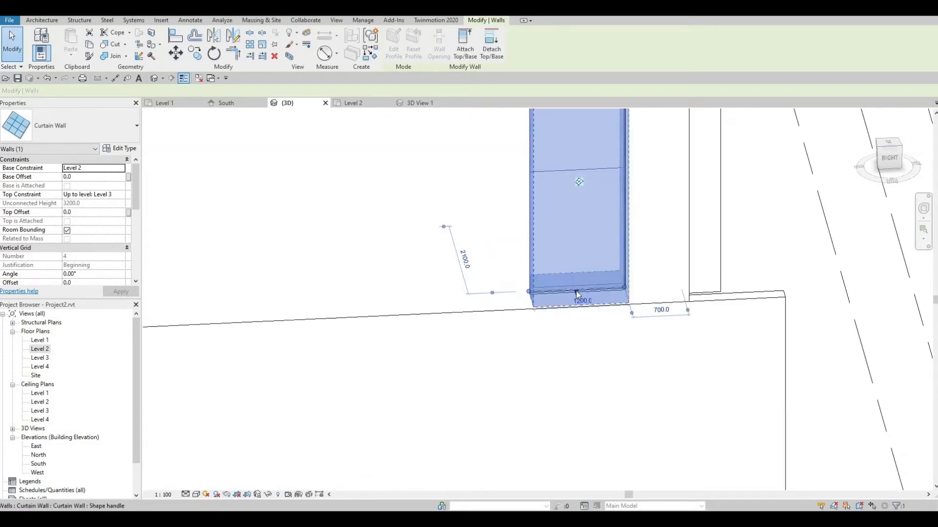
pyautogui.scroll(2, 576, 290)
# Raise the upper-floor curtain wall's bottom to a 654 base offset above Level 2.
pyautogui.moveTo(576, 290); pyautogui.dragTo(574, 163)
pyautogui.scroll(-4, 573, 163)
pyautogui.scroll(2, 578, 295)
pyautogui.scroll(-3, 579, 296)
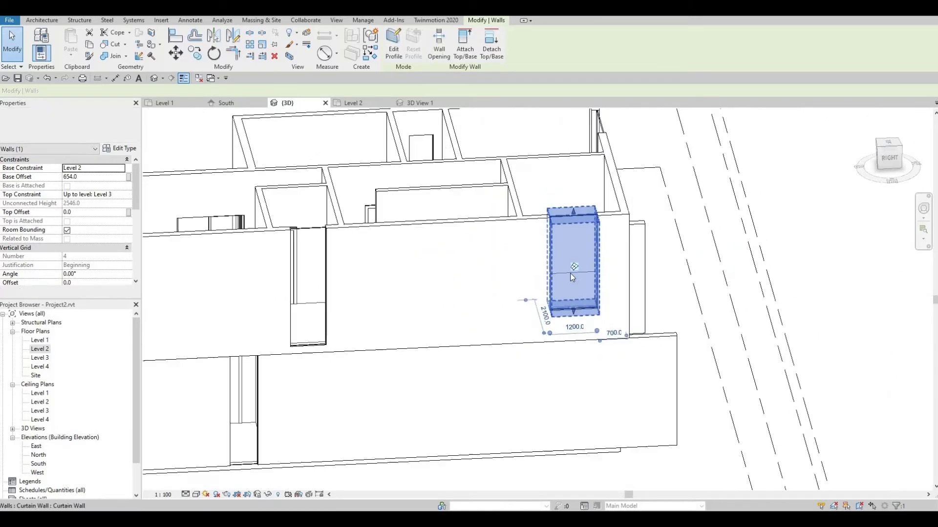
pyautogui.scroll(-3, 539, 297)
pyautogui.moveTo(539, 297)
pyautogui.keyDown('shift'); pyautogui.mouseDown(button='middle')
pyautogui.moveTo(567, 274)
pyautogui.moveTo(614, 310)
pyautogui.moveTo(612, 402)
pyautogui.moveTo(545, 420)
pyautogui.moveTo(531, 293)
pyautogui.mouseUp(button='middle'); pyautogui.keyUp('shift')
pyautogui.scroll(2, 531, 274)
# Align the tops of both upper-floor side-wall windows to the reference edge with AL.
pyautogui.press('Escape')
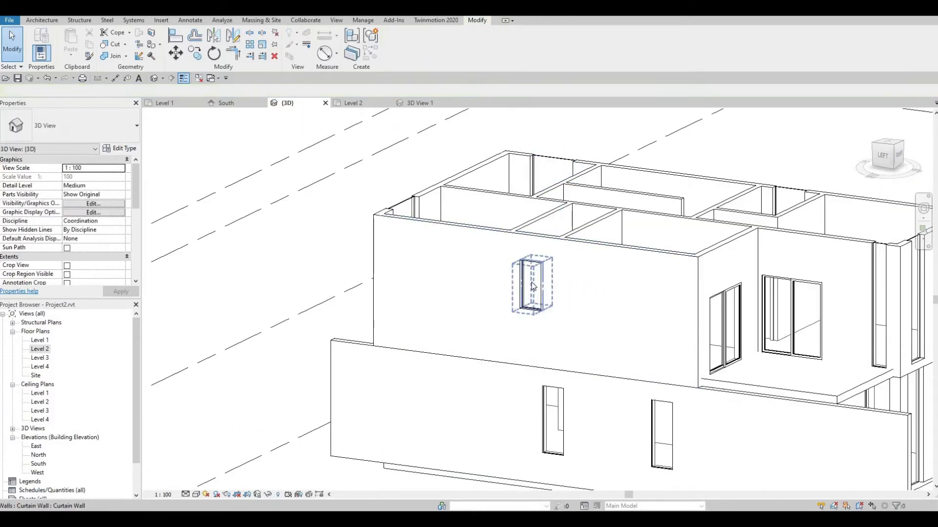
pyautogui.press('a')
pyautogui.press('l')
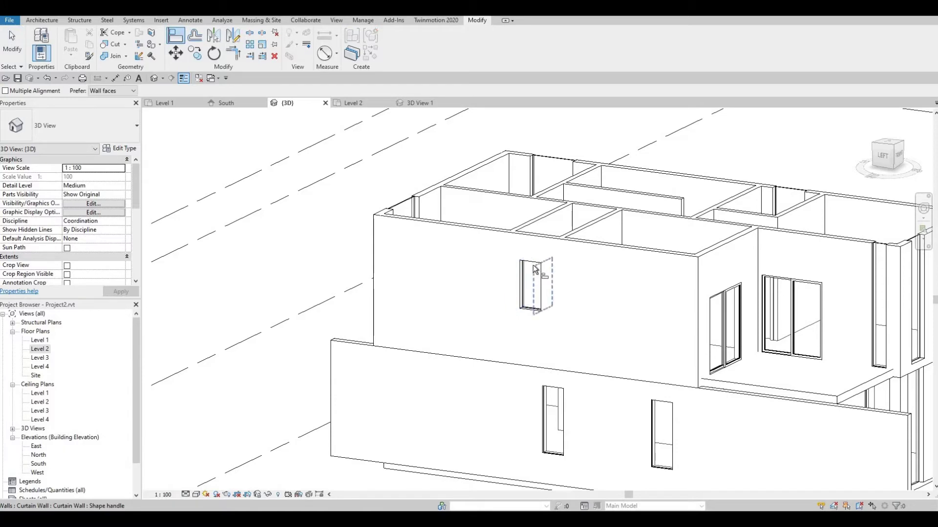
pyautogui.click(535, 269)
pyautogui.keyDown('shift'); pyautogui.moveTo(505, 342); pyautogui.dragTo(379, 304, button='middle'); pyautogui.keyUp('shift')
pyautogui.scroll(2, 361, 259)
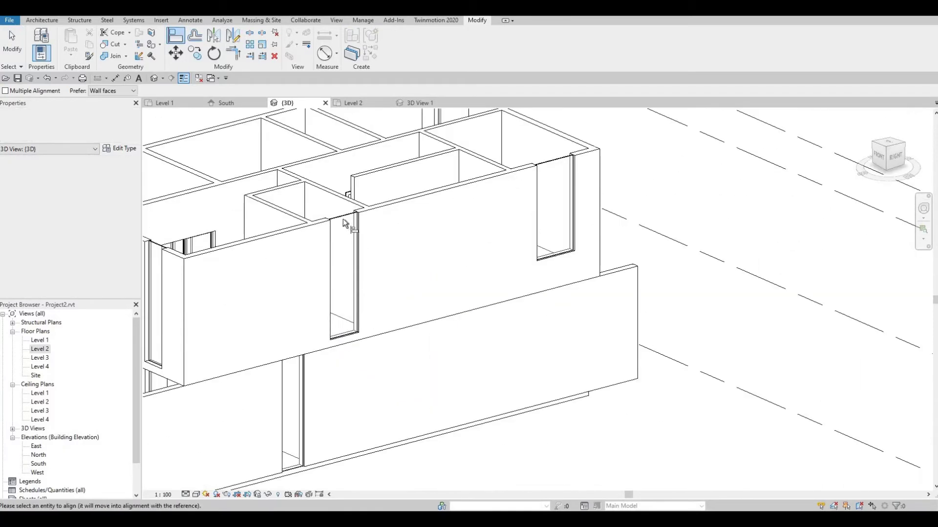
pyautogui.click(353, 223)
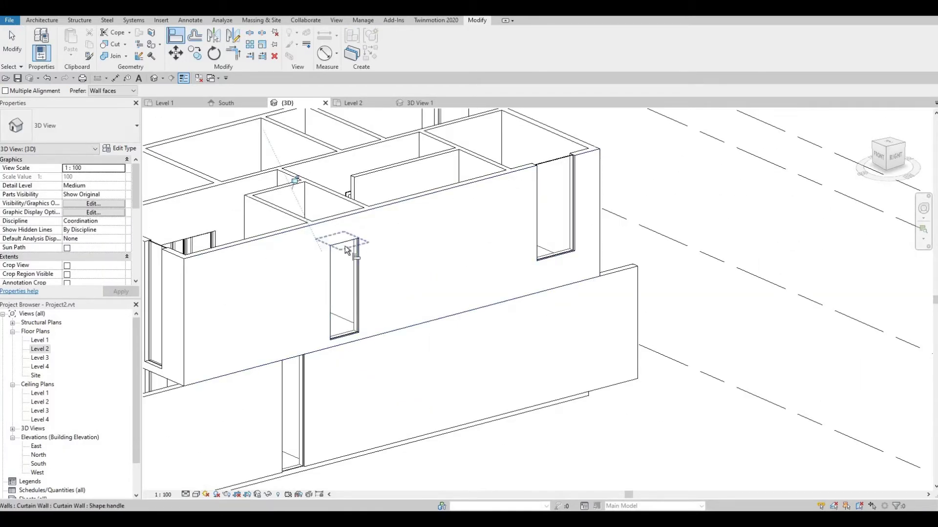
pyautogui.click(553, 167)
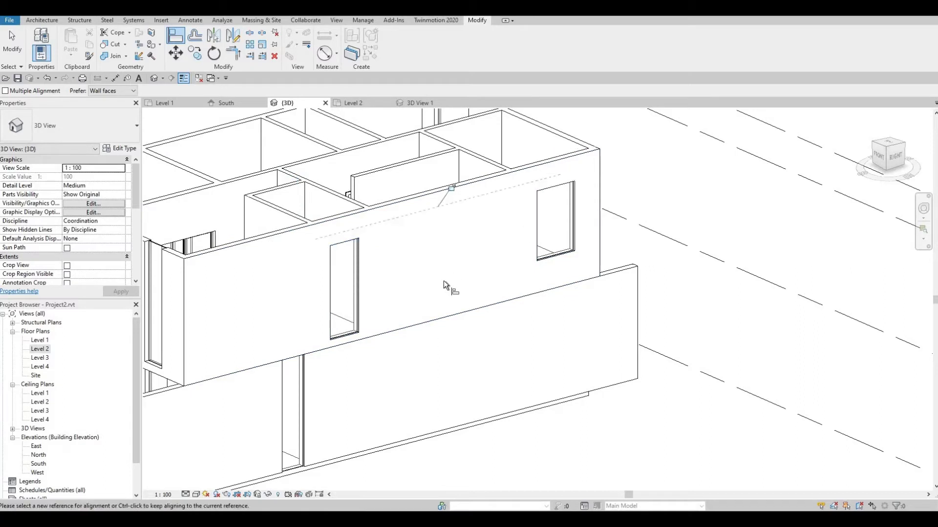
# Align the left window's bottom with the right window's bottom.
pyautogui.click(562, 261)
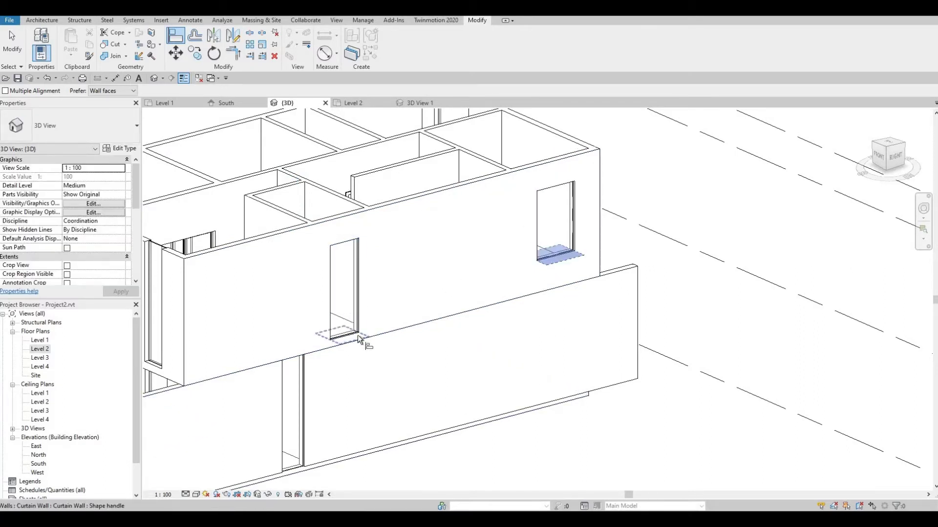
pyautogui.click(348, 337)
pyautogui.keyDown('shift'); pyautogui.moveTo(469, 381); pyautogui.dragTo(310, 329, button='middle'); pyautogui.keyUp('shift')
pyautogui.press('Escape')
# Cancel a further alignment and select the back corner curtain wall.
pyautogui.press('l')
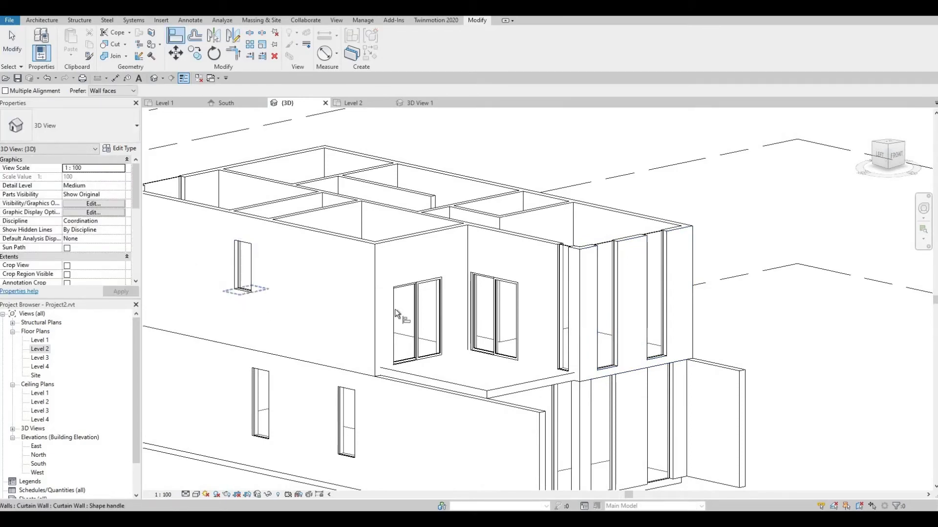
pyautogui.keyDown('shift'); pyautogui.moveTo(459, 342); pyautogui.dragTo(502, 302, button='middle'); pyautogui.keyUp('shift')
pyautogui.click(374, 301)
pyautogui.press('Escape')
pyautogui.keyDown('shift'); pyautogui.moveTo(561, 268); pyautogui.dragTo(714, 238, button='middle'); pyautogui.keyUp('shift')
pyautogui.click(697, 207)
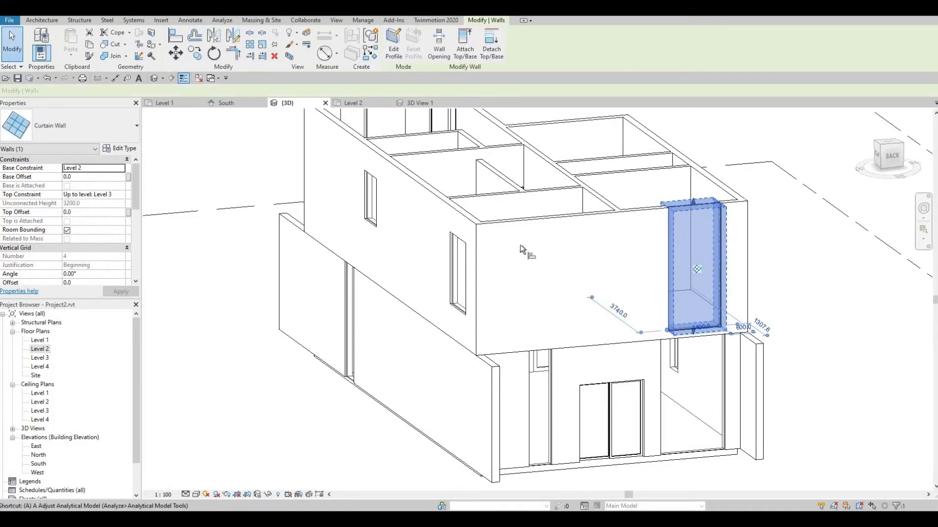
# Align the back corner window's top to the adjacent window head and its bottom to the sill.
pyautogui.press('a')
pyautogui.press('l')
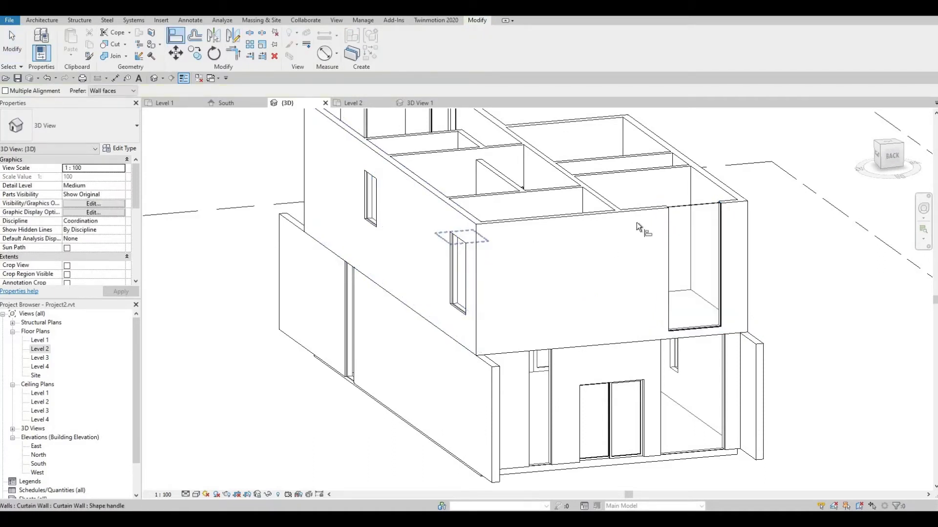
pyautogui.click(667, 220)
pyautogui.click(486, 309)
pyautogui.click(693, 330)
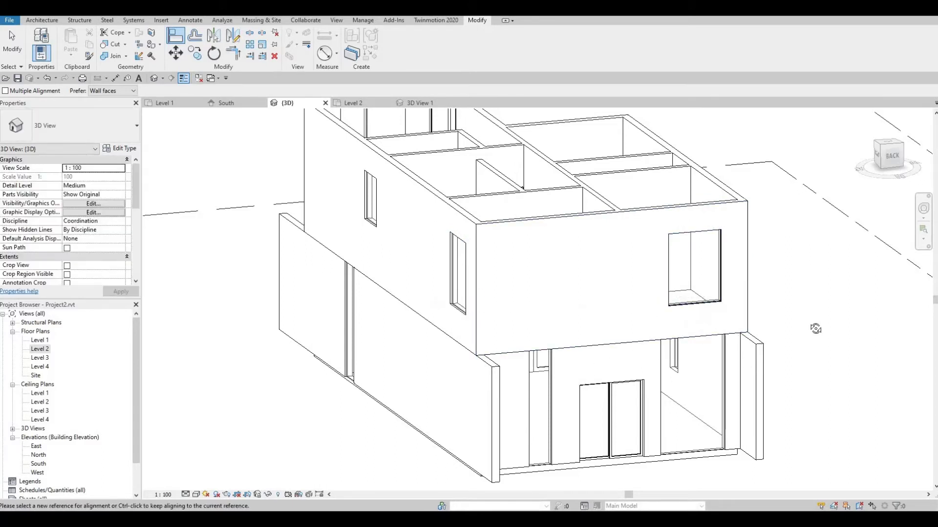
pyautogui.keyDown('shift'); pyautogui.moveTo(819, 328); pyautogui.dragTo(335, 394, button='middle'); pyautogui.keyUp('shift')
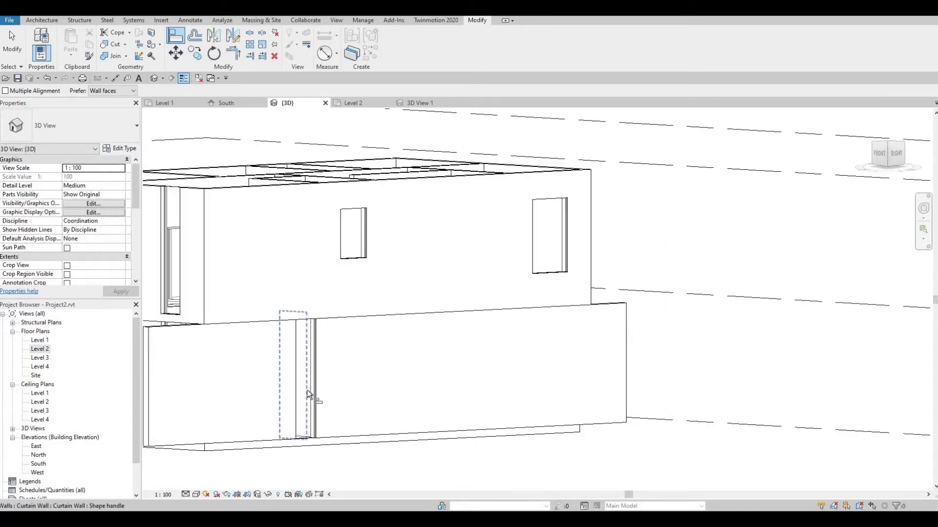
pyautogui.keyDown('shift'); pyautogui.moveTo(530, 416); pyautogui.dragTo(254, 316, button='middle'); pyautogui.keyUp('shift')
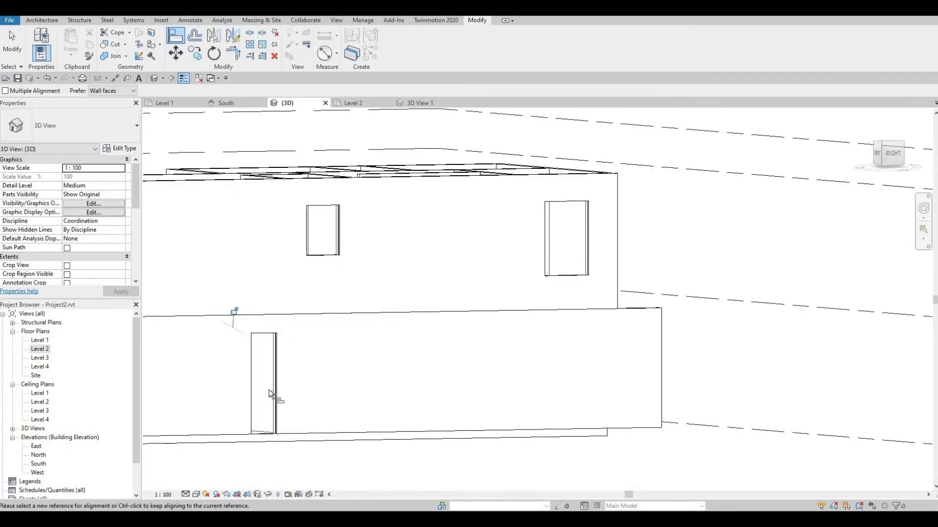
pyautogui.press('Escape')
pyautogui.press('Escape')
# Raise the ground-floor curtain window's bottom to 774.8 and check the small ground-floor window.
pyautogui.keyDown('shift'); pyautogui.moveTo(269, 415); pyautogui.dragTo(283, 465, button='middle'); pyautogui.keyUp('shift')
pyautogui.click(279, 464)
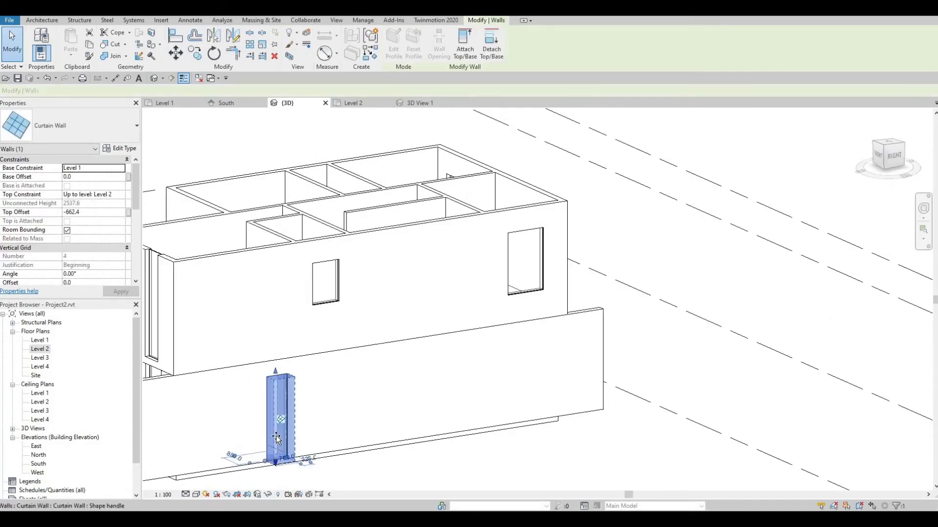
pyautogui.moveTo(277, 465); pyautogui.dragTo(277, 395)
pyautogui.press('Escape')
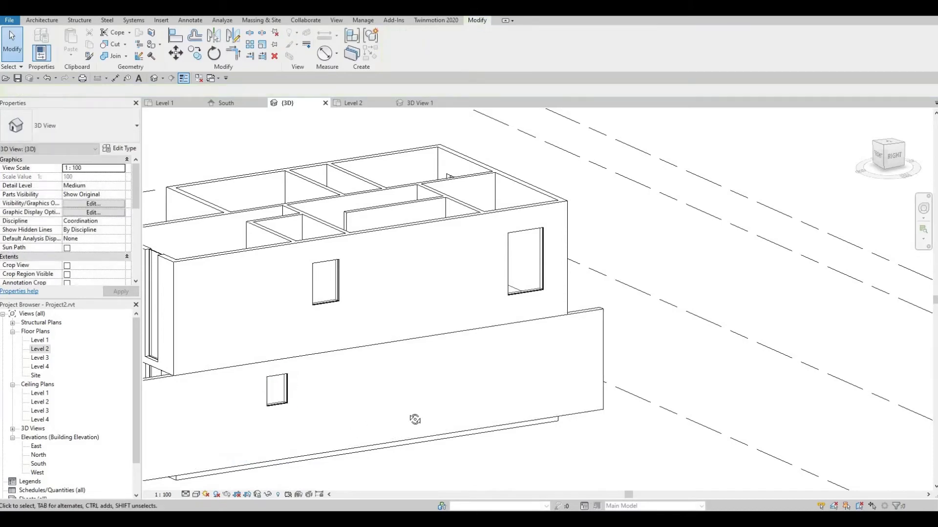
pyautogui.keyDown('shift'); pyautogui.moveTo(353, 429); pyautogui.dragTo(330, 398, button='middle'); pyautogui.keyUp('shift')
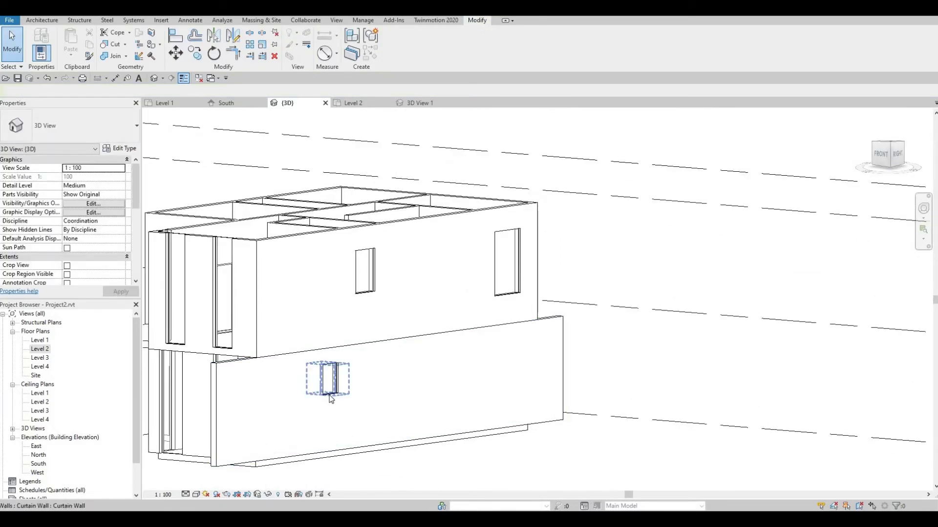
pyautogui.click(327, 398)
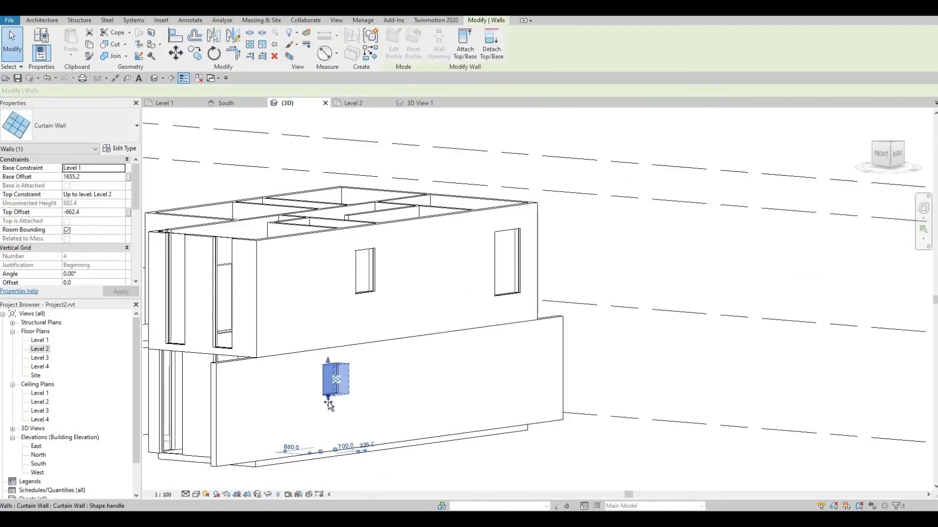
pyautogui.press('Escape')
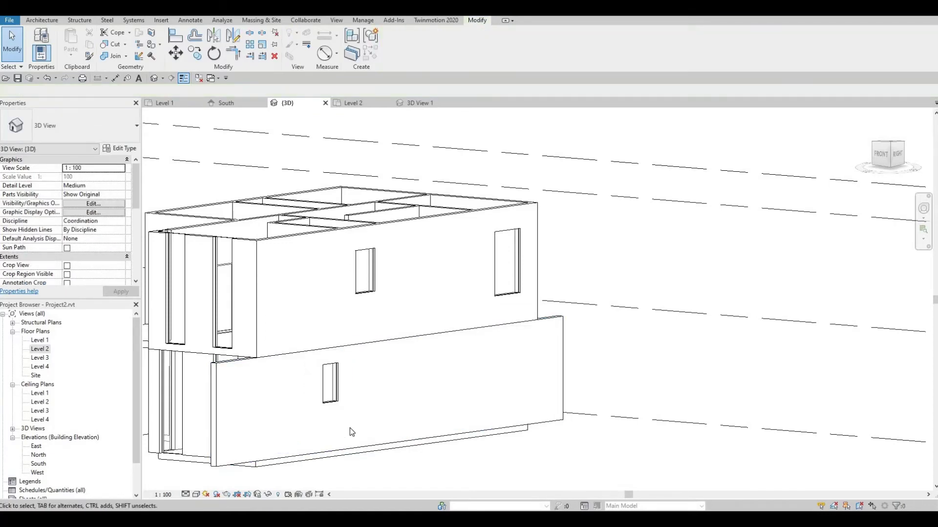
# Align the upper front corner panel's side edges with the lower panel's edges.
pyautogui.keyDown('shift'); pyautogui.moveTo(337, 433); pyautogui.dragTo(420, 380, button='middle'); pyautogui.keyUp('shift')
pyautogui.scroll(5, 453, 394)
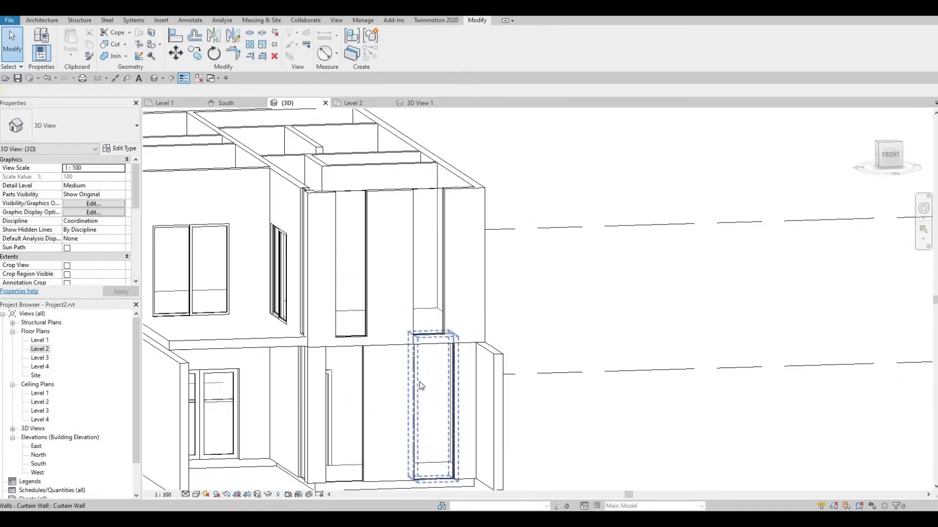
pyautogui.press('l')
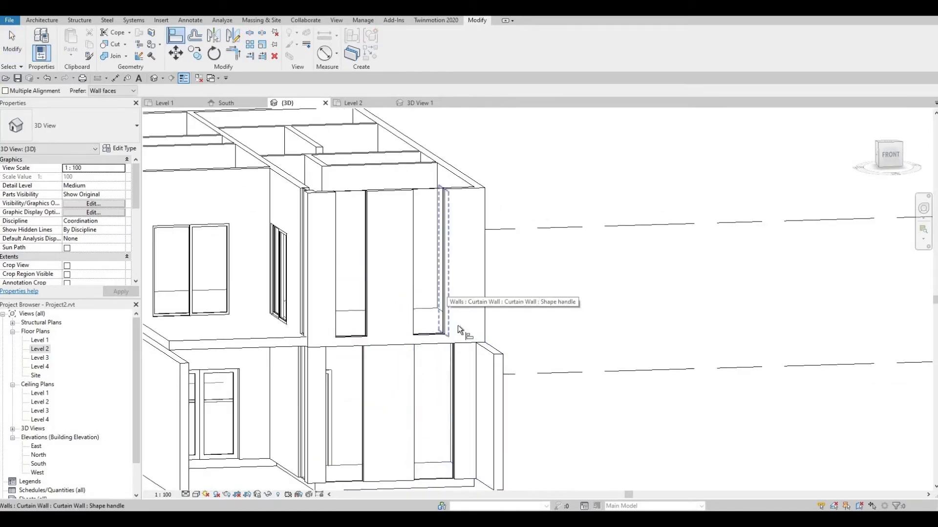
pyautogui.click(455, 357)
pyautogui.click(445, 296)
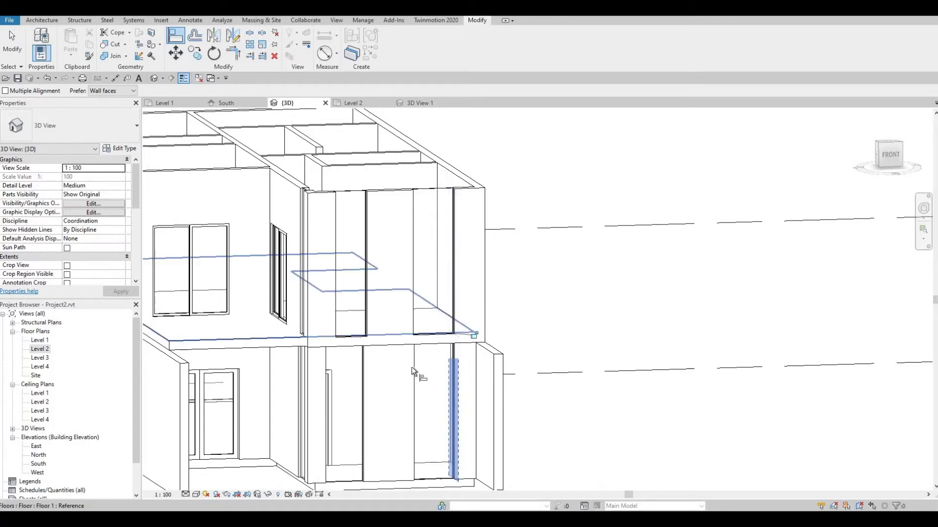
pyautogui.click(416, 375)
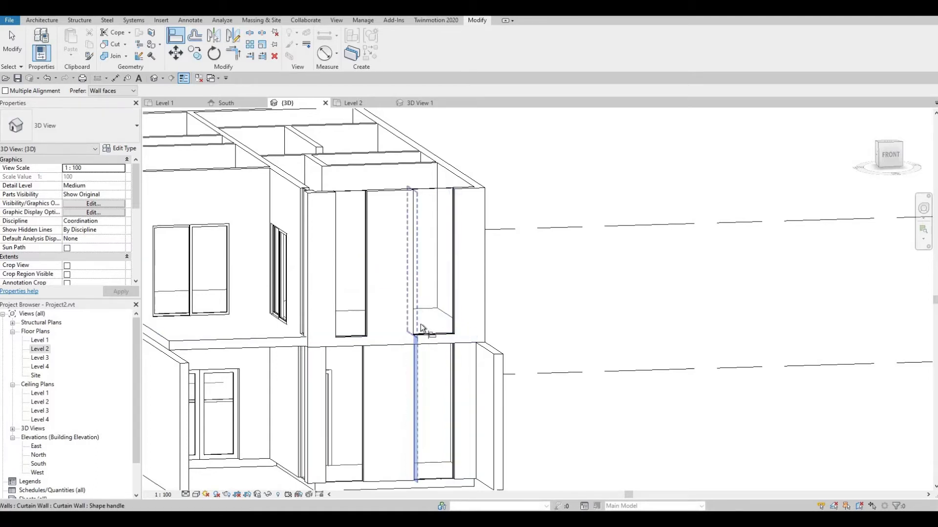
pyautogui.press('Escape')
pyautogui.keyDown('shift'); pyautogui.moveTo(383, 435); pyautogui.dragTo(280, 385, button='middle'); pyautogui.keyUp('shift')
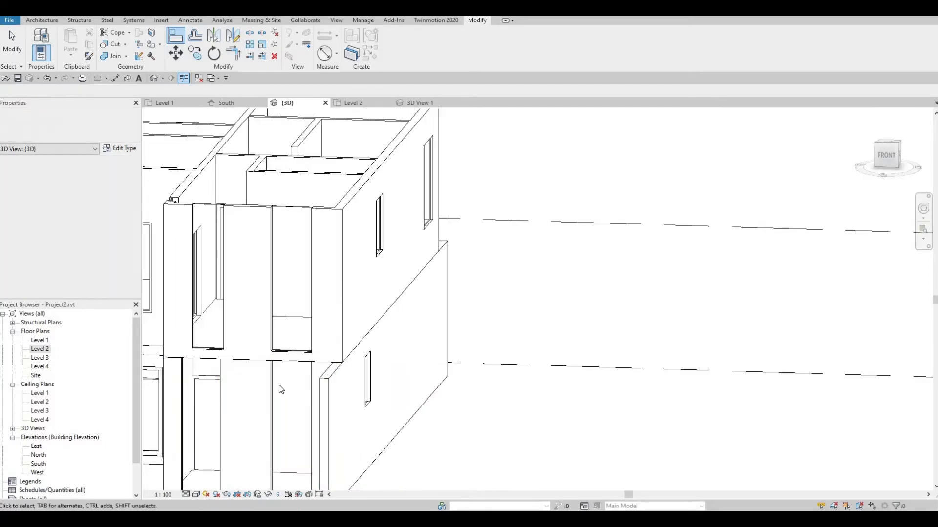
# Shorten the upper-floor front curtain wall: bottom 550.1 above Level 2, top 470.6 below Level 3.
pyautogui.click(291, 356)
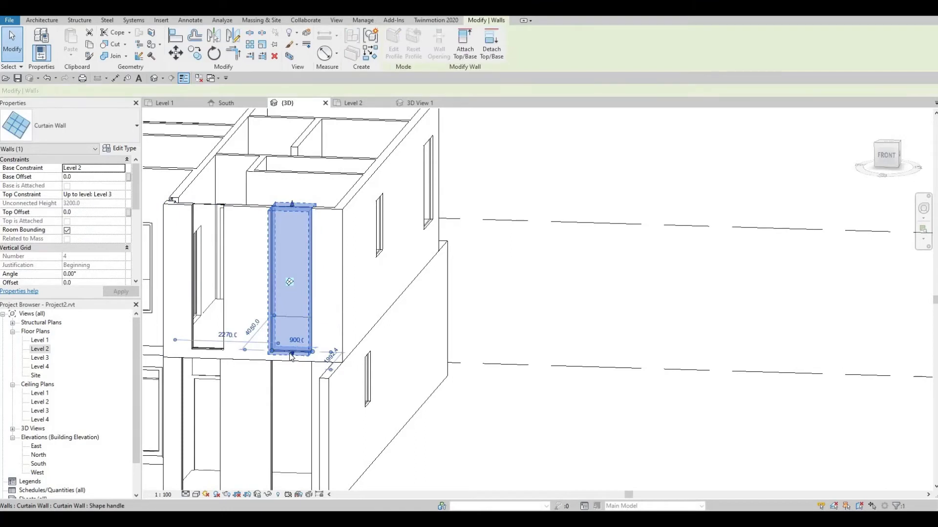
pyautogui.moveTo(290, 356); pyautogui.dragTo(295, 328)
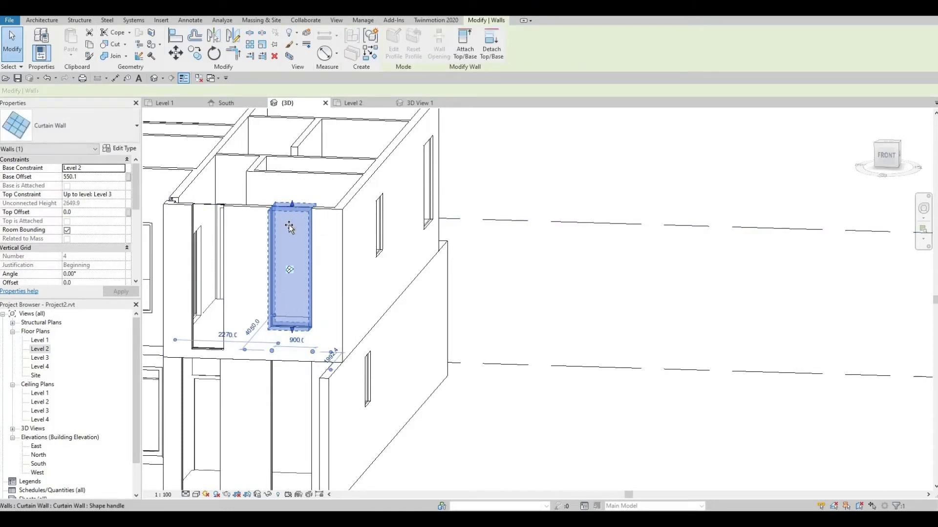
pyautogui.moveTo(288, 227); pyautogui.dragTo(288, 227)
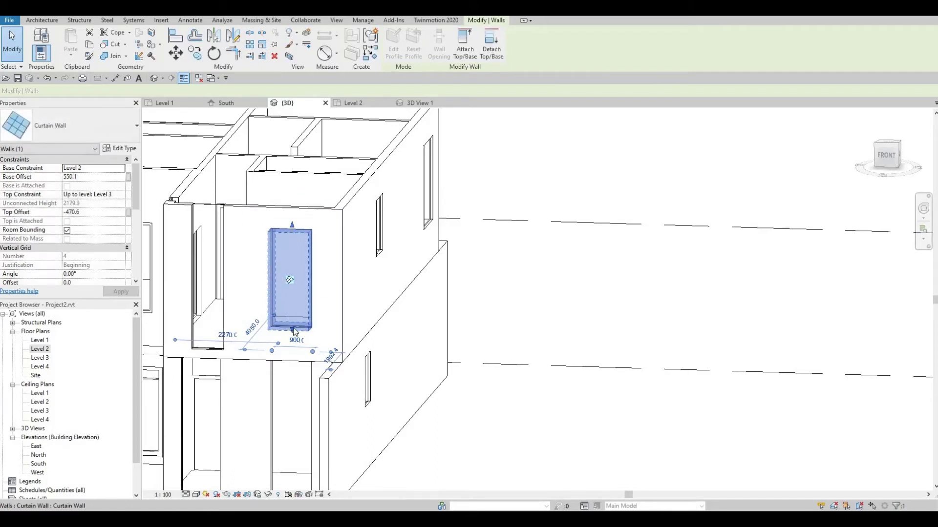
pyautogui.moveTo(294, 327); pyautogui.dragTo(294, 286)
pyautogui.press('Escape')
pyautogui.keyDown('shift'); pyautogui.moveTo(341, 328); pyautogui.dragTo(374, 356, button='middle'); pyautogui.keyUp('shift')
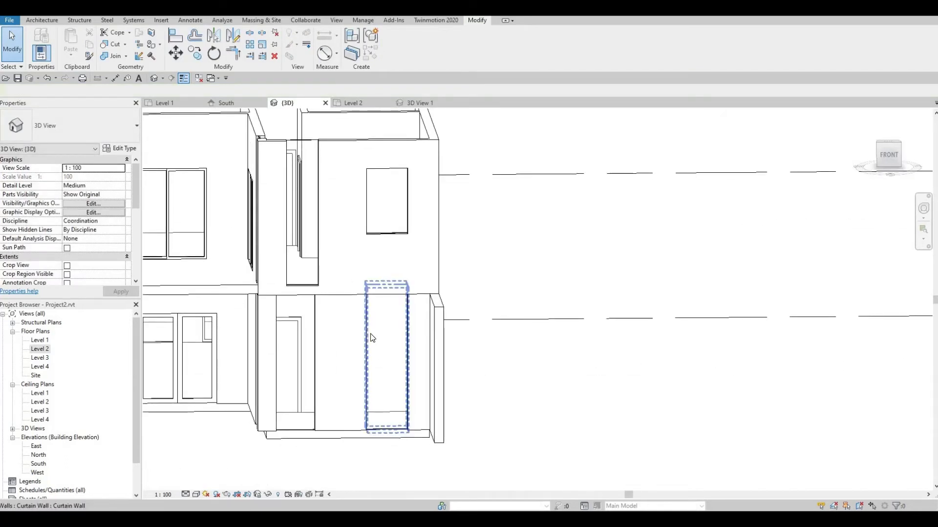
# Shorten the ground-floor front curtain wall and raise it to a 770.6 base offset.
pyautogui.click(376, 331)
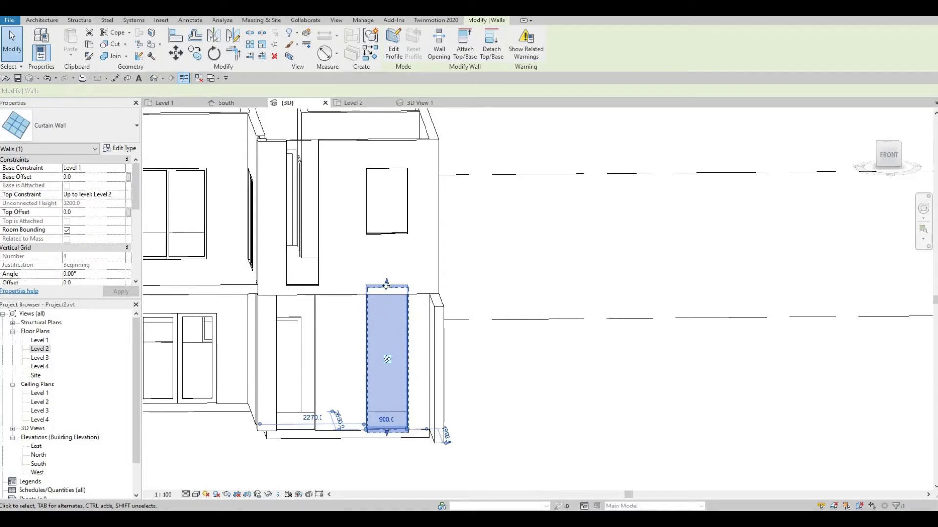
pyautogui.moveTo(386, 298); pyautogui.dragTo(385, 324)
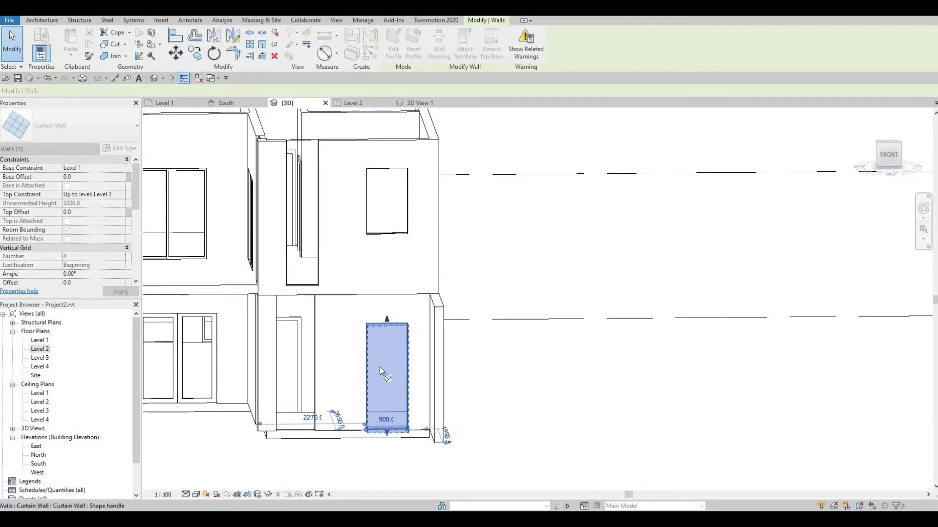
pyautogui.press('Escape')
pyautogui.click(377, 428)
pyautogui.click(372, 425)
pyautogui.press('Escape')
pyautogui.click(370, 421)
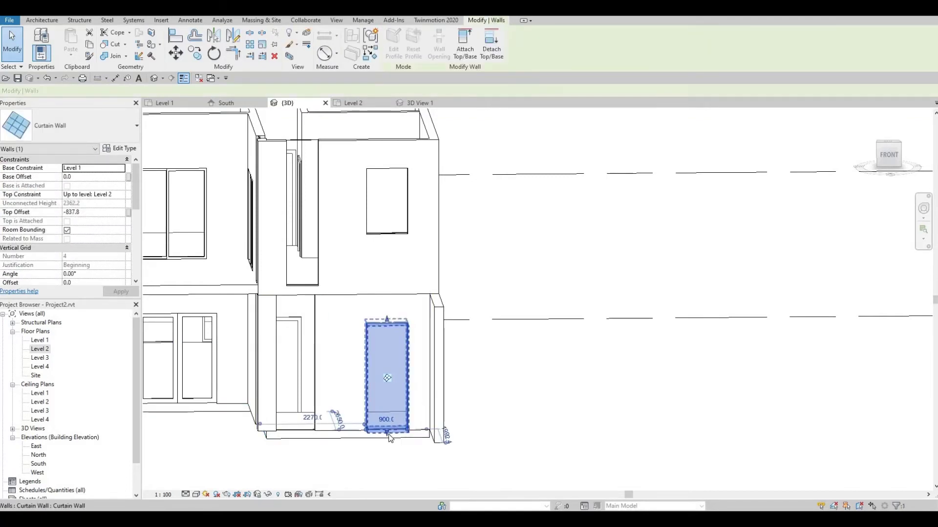
pyautogui.moveTo(386, 403); pyautogui.dragTo(387, 393)
pyautogui.moveTo(384, 431); pyautogui.dragTo(368, 412)
pyautogui.press('Escape')
pyautogui.moveTo(368, 412); pyautogui.dragTo(33, 372, button='middle')
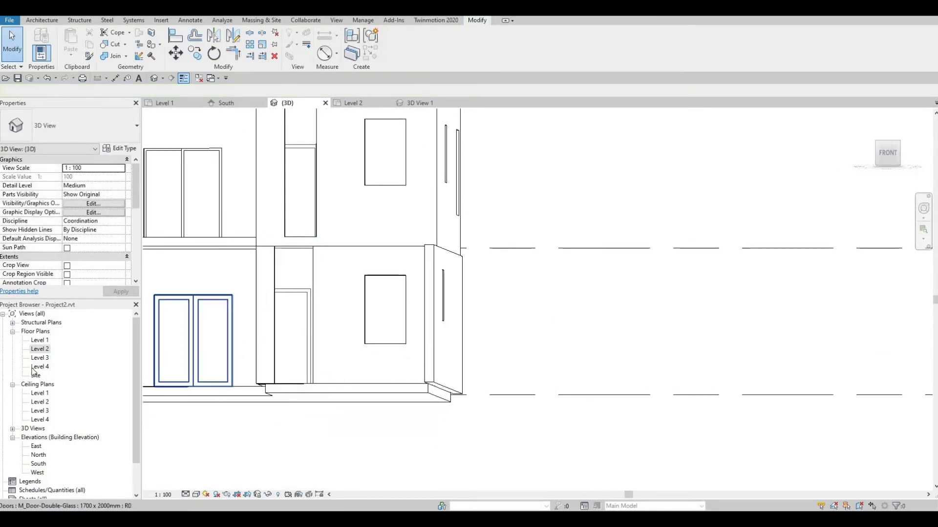
# Open the South elevation and measure the upper window's height with an aligned dimension (DI).
pyautogui.doubleClick(38, 464)
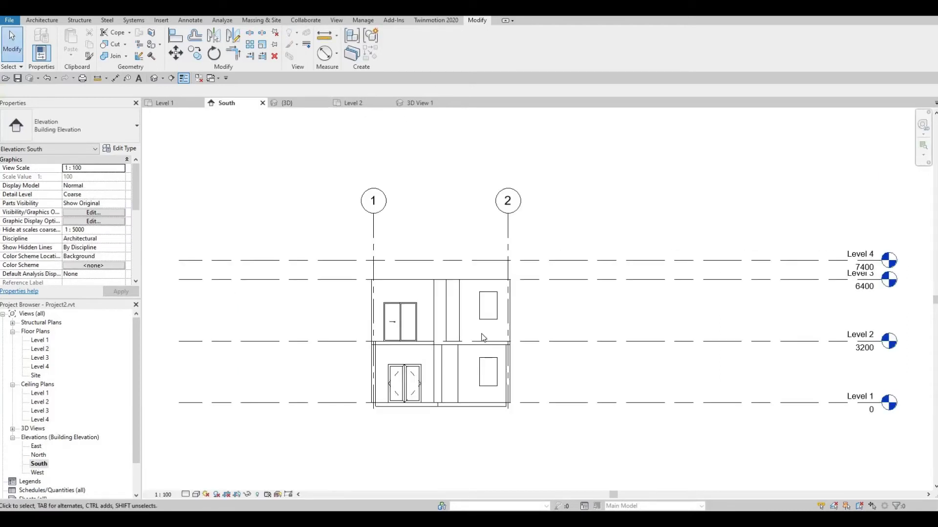
pyautogui.scroll(3, 495, 363)
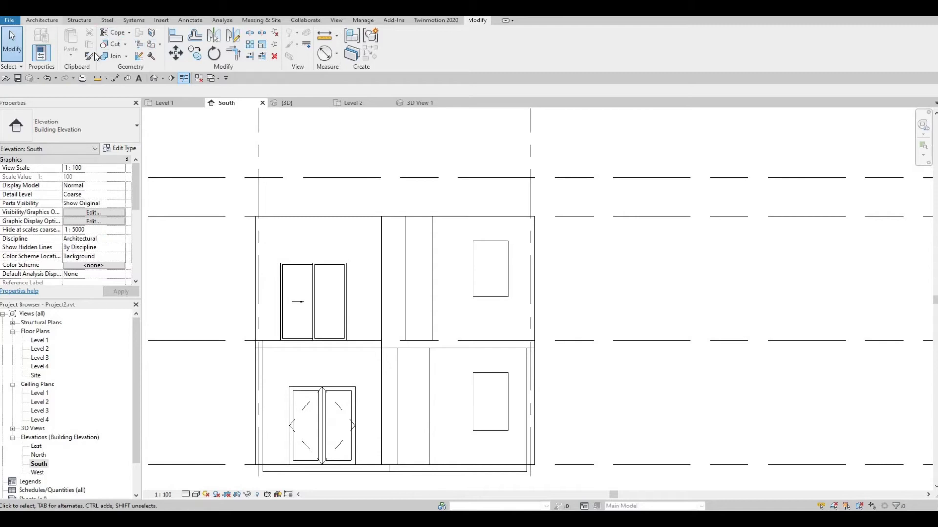
pyautogui.press('d')
pyautogui.press('i')
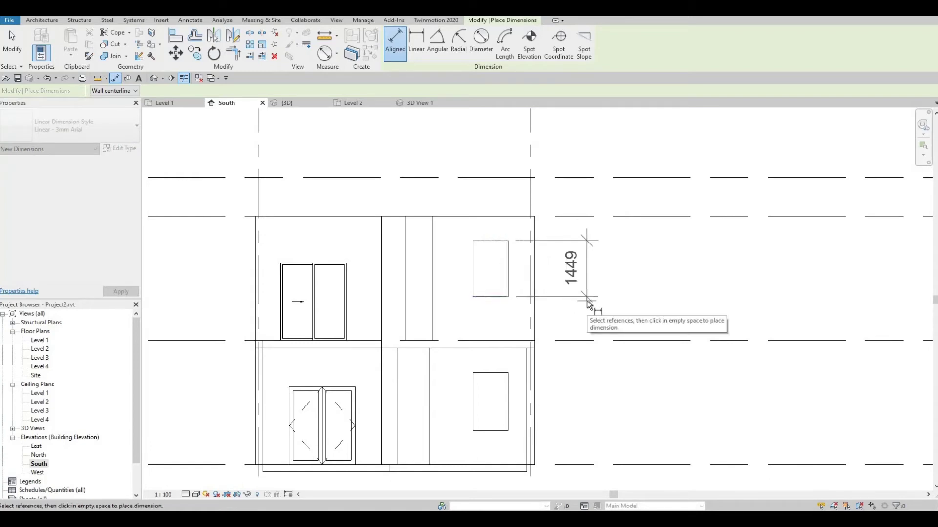
pyautogui.press('Escape')
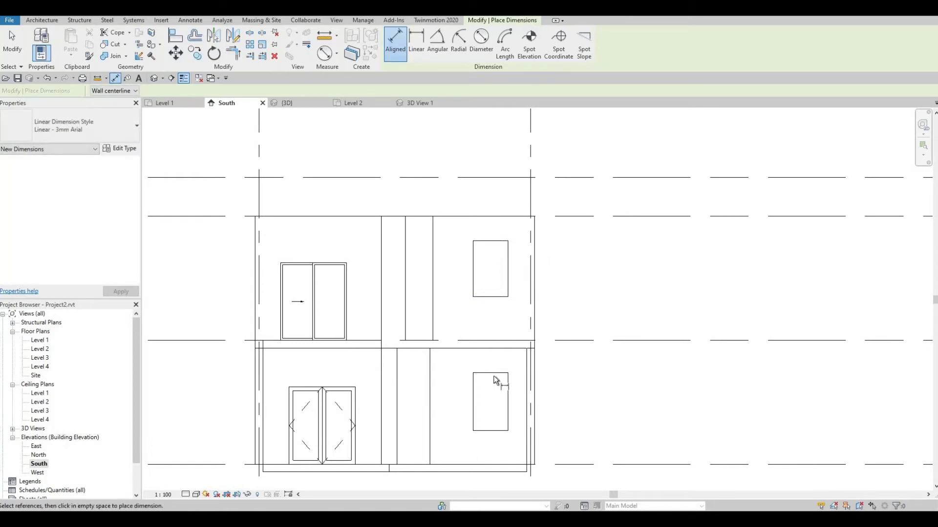
pyautogui.click(496, 380)
pyautogui.click(559, 425)
pyautogui.press('Escape')
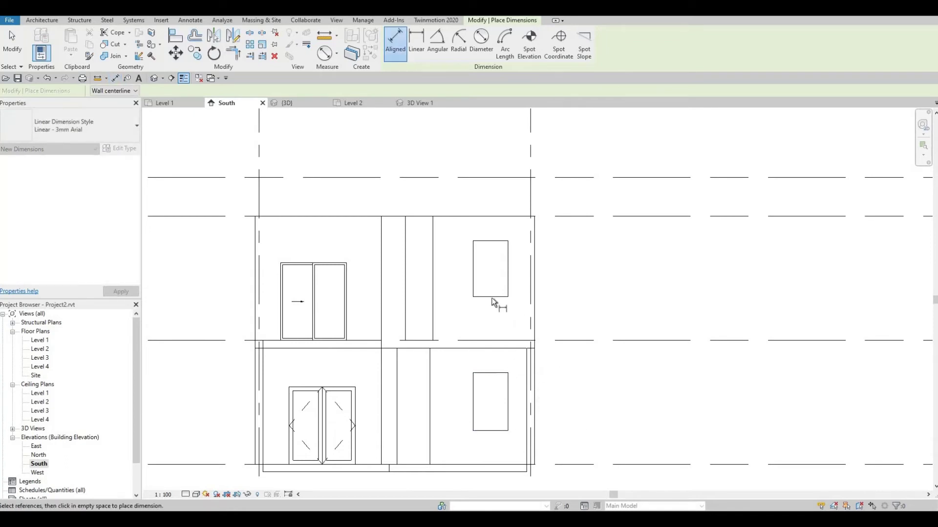
pyautogui.click(493, 297)
pyautogui.click(491, 242)
pyautogui.click(545, 244)
pyautogui.press('Escape')
pyautogui.press('Escape')
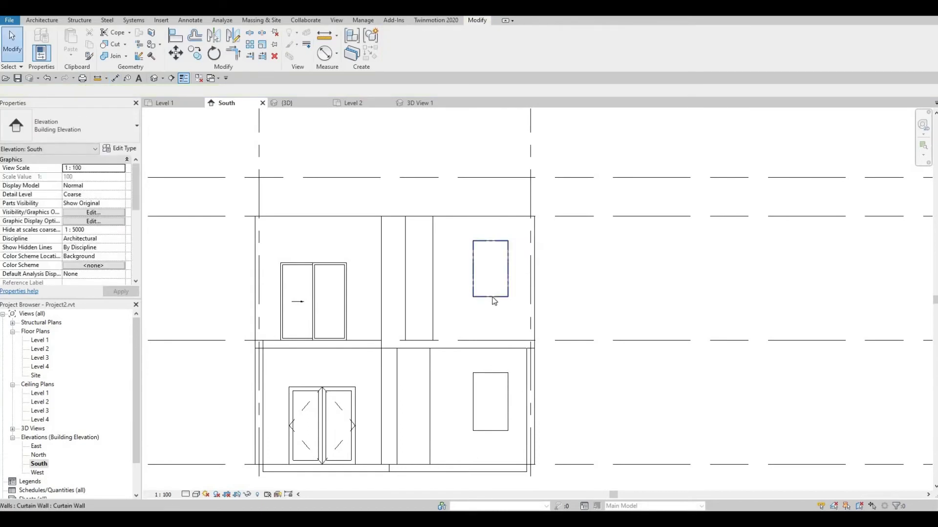
# Drag the upper right curtain wall's bottom down to a 1531.5 height, then compare with the lower window.
pyautogui.click(490, 300)
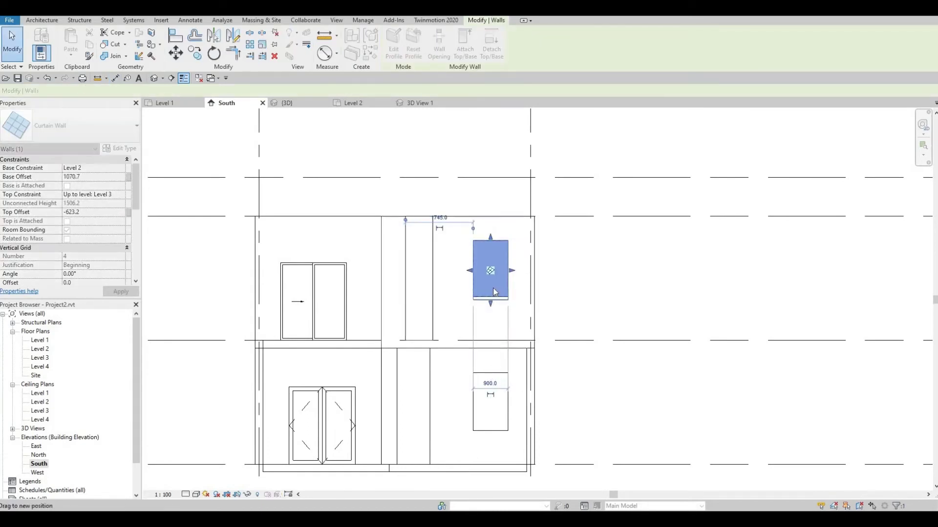
pyautogui.moveTo(494, 287); pyautogui.dragTo(487, 320)
pyautogui.press('Escape')
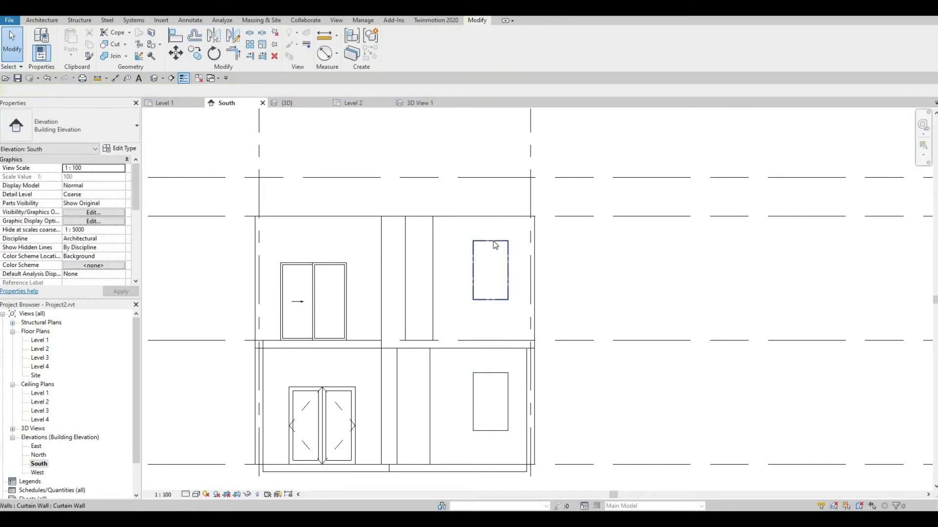
pyautogui.click(496, 249)
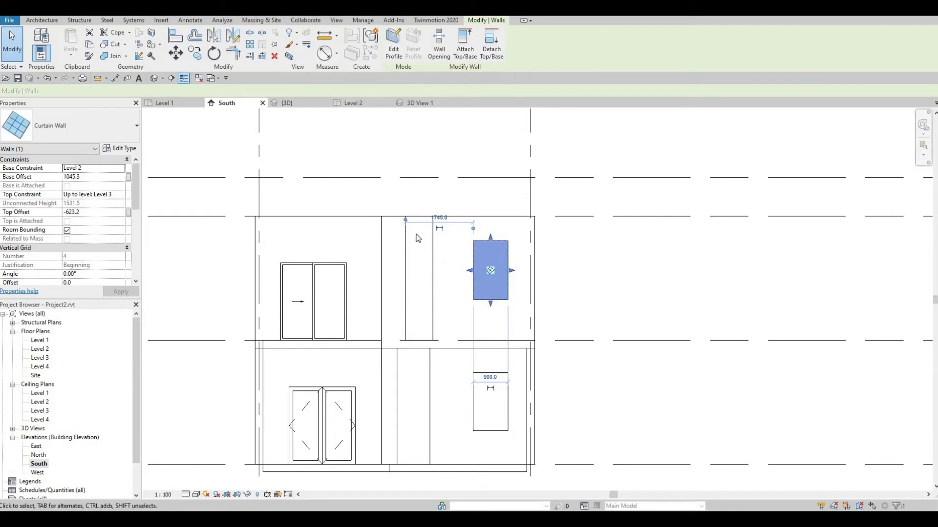
pyautogui.press('Escape')
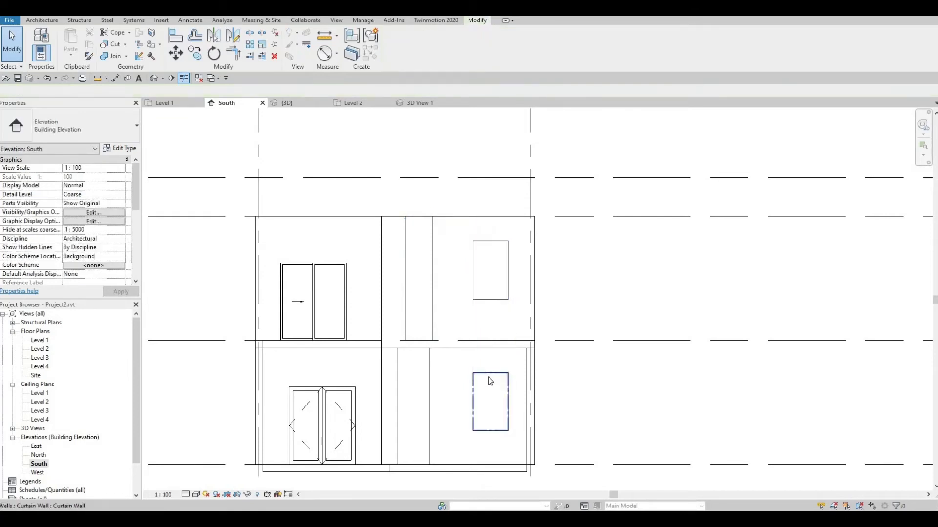
pyautogui.click(507, 388)
pyautogui.click(634, 360)
pyautogui.scroll(-2, 641, 363)
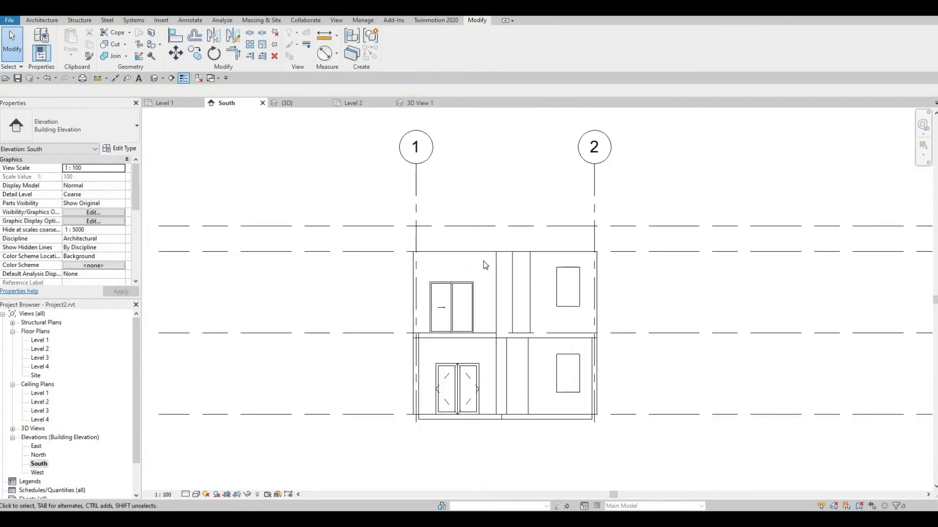
# Widen the narrow upper and lower corner curtain walls using their shape handles.
pyautogui.click(511, 281)
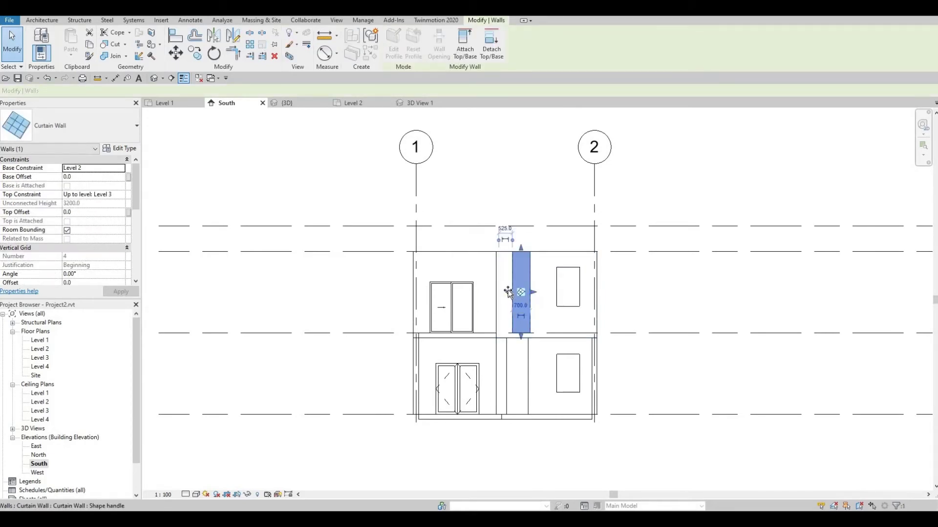
pyautogui.moveTo(507, 292)
pyautogui.mouseDown()
pyautogui.moveTo(495, 292)
pyautogui.moveTo(505, 307)
pyautogui.mouseUp()
pyautogui.click(504, 380)
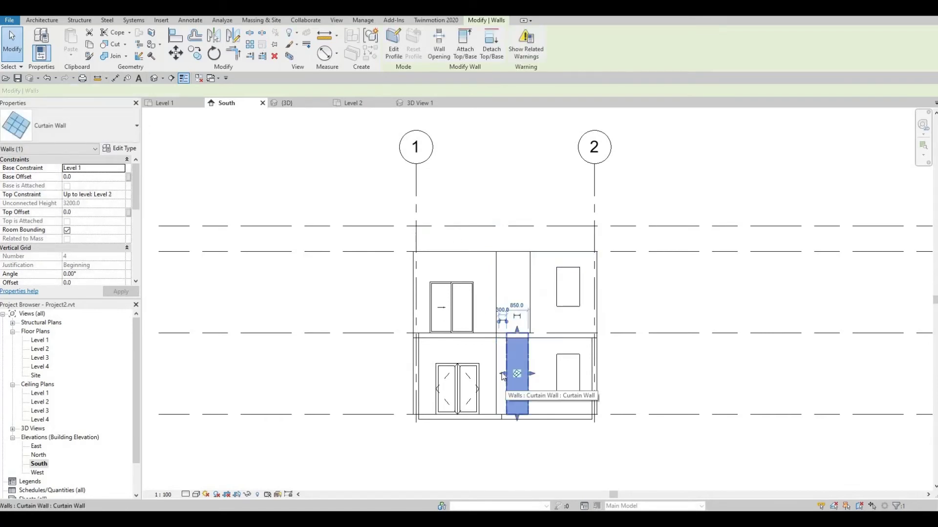
pyautogui.moveTo(494, 372); pyautogui.dragTo(522, 370)
pyautogui.click(531, 313)
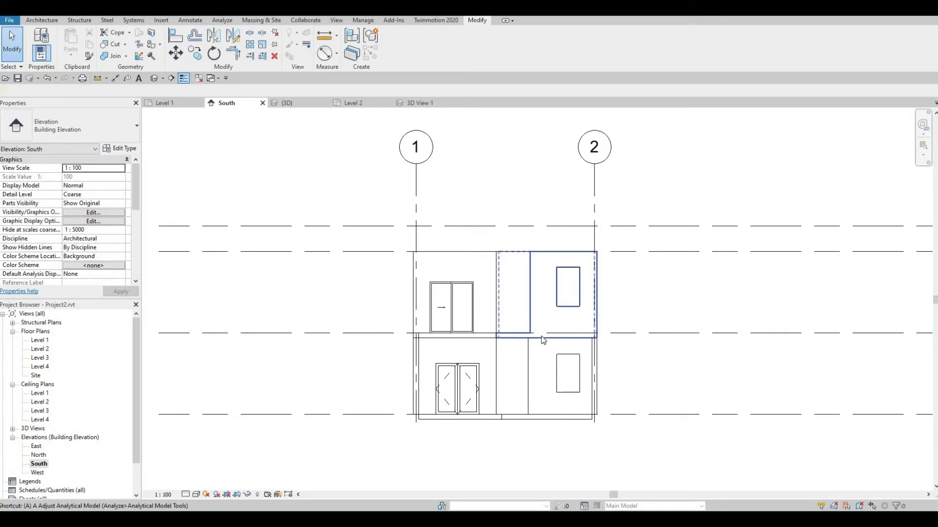
# Align the lower corner panel's edge with the upper panel's edge (AL).
pyautogui.press('a')
pyautogui.press('l')
pyautogui.click(530, 304)
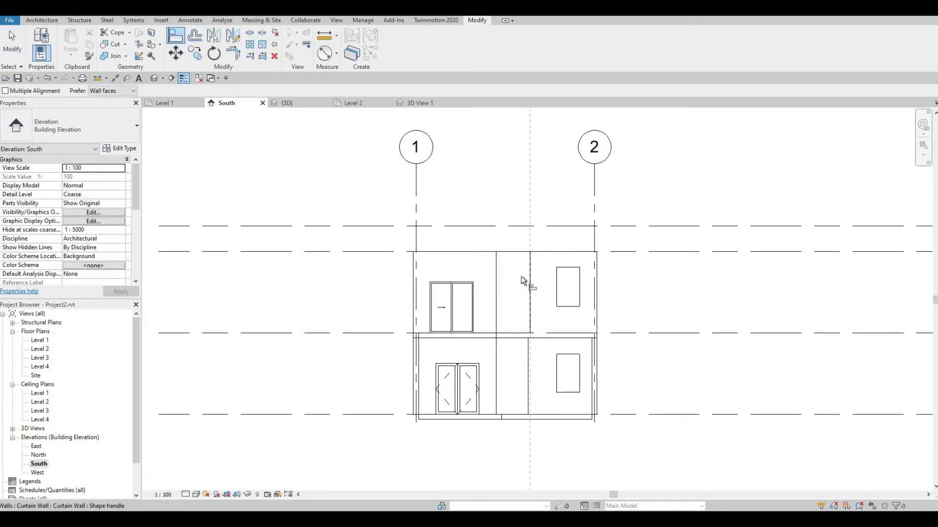
pyautogui.click(529, 364)
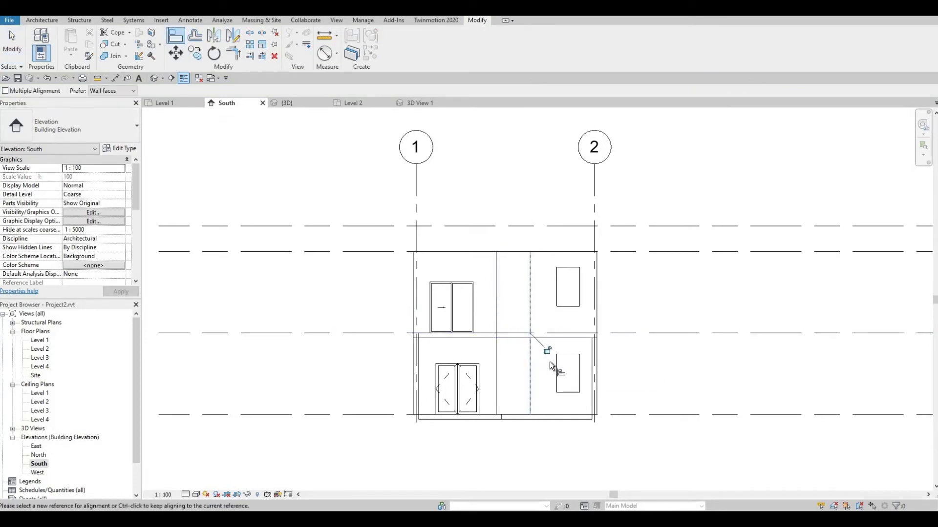
pyautogui.press('Escape')
pyautogui.press('Escape')
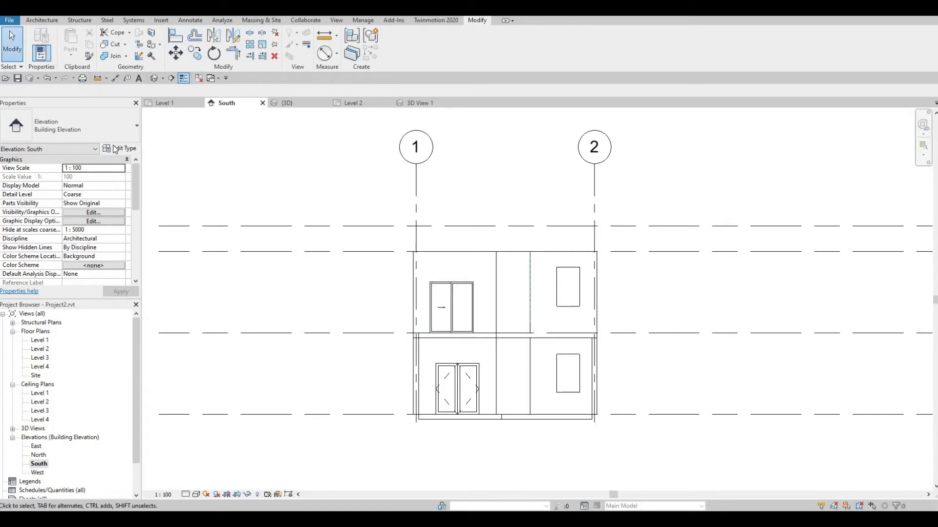
# Switch to the 3D view and orbit to inspect the corner curtain walls.
pyautogui.hotkey('ctrl', 'Tab')
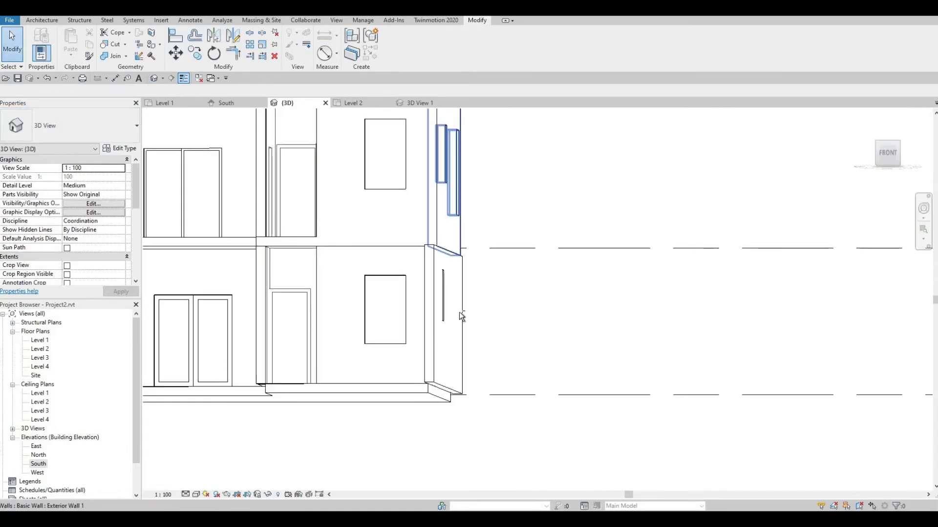
pyautogui.scroll(-2, 482, 369)
pyautogui.keyDown('shift'); pyautogui.moveTo(523, 423); pyautogui.dragTo(466, 285, button='middle'); pyautogui.keyUp('shift')
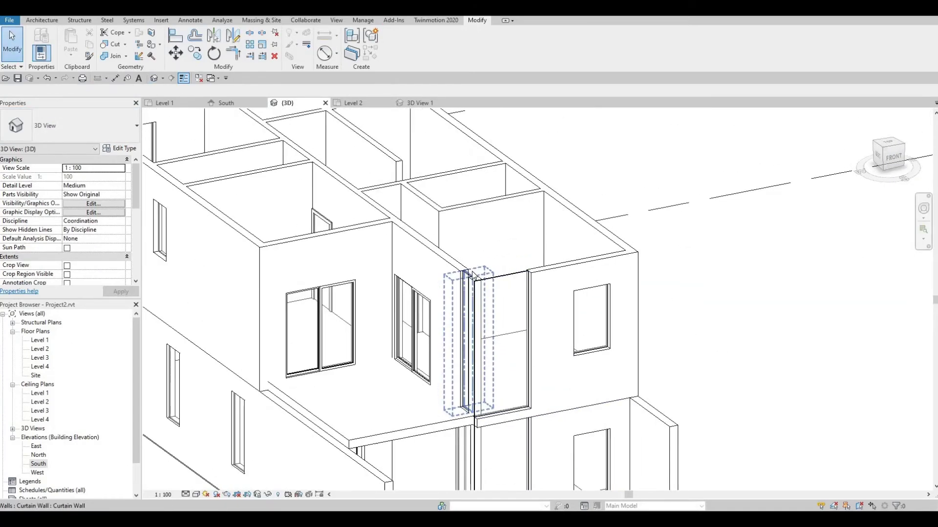
pyautogui.keyDown('shift'); pyautogui.moveTo(467, 346); pyautogui.dragTo(714, 257, button='middle'); pyautogui.keyUp('shift')
pyautogui.click(713, 264)
pyautogui.scroll(-4, 692, 333)
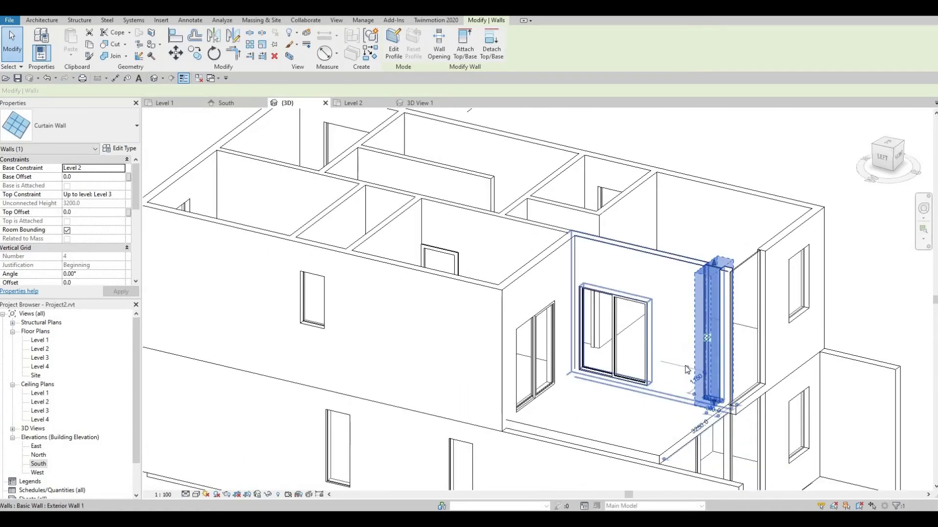
pyautogui.press('Escape')
pyautogui.scroll(2, 642, 359)
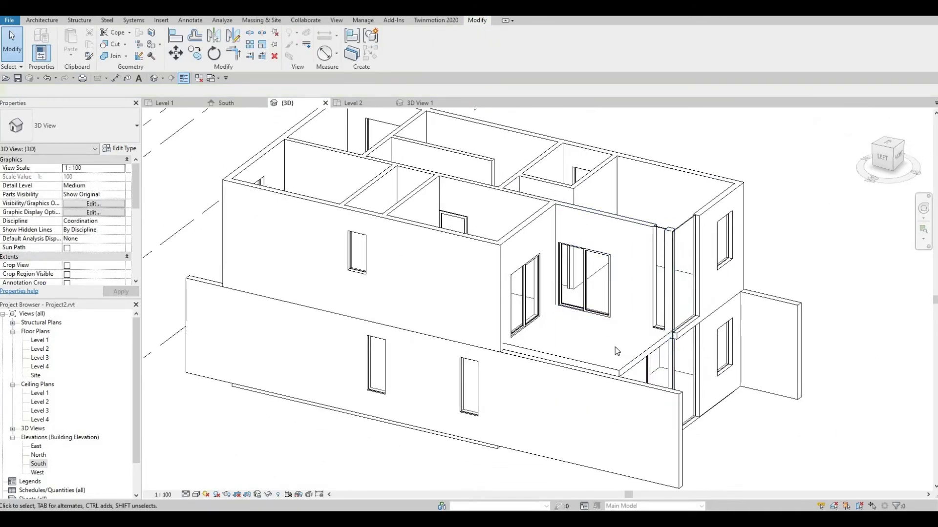
pyautogui.moveTo(207, 301); pyautogui.dragTo(152, 294, button='middle')
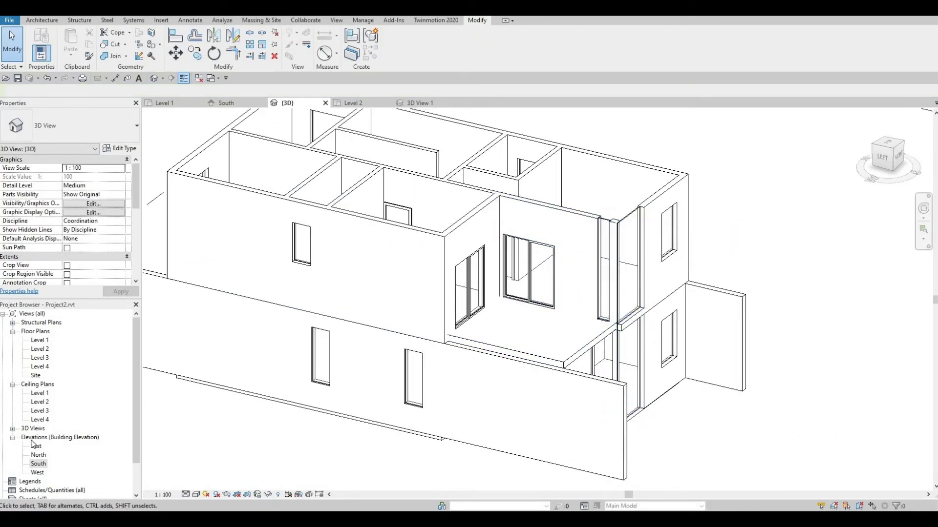
# Open the West elevation and widen the curtain wall near grid B from 500 to 700.
pyautogui.doubleClick(39, 473)
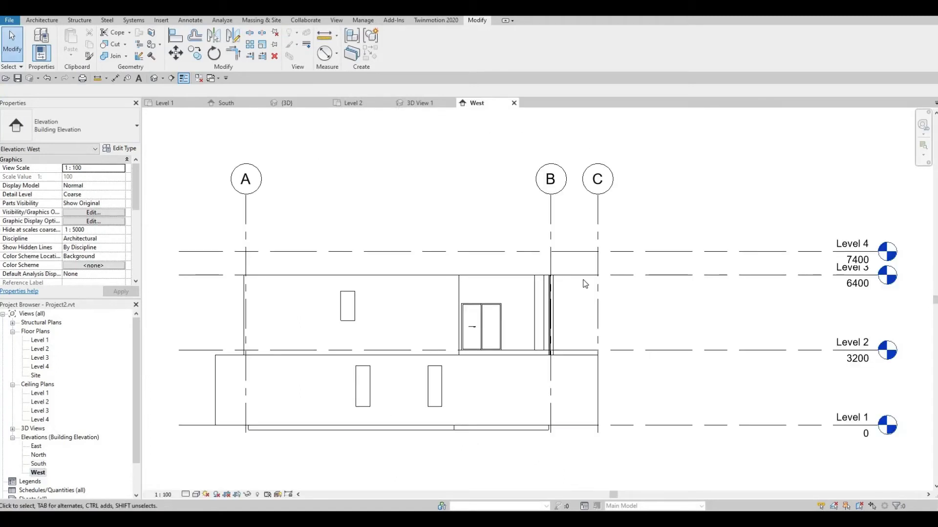
pyautogui.scroll(3, 519, 311)
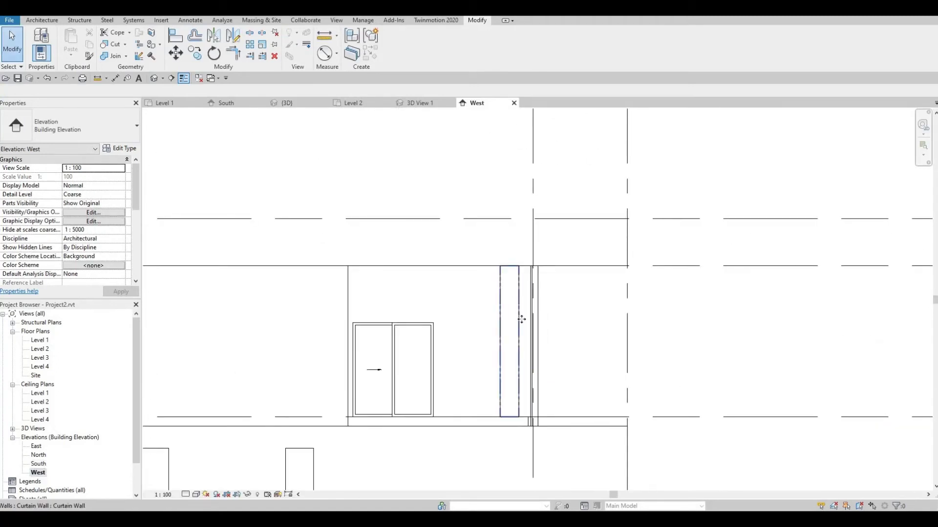
pyautogui.click(524, 343)
pyautogui.moveTo(534, 346); pyautogui.dragTo(489, 346)
pyautogui.press('Escape')
# Temporarily hide the ground-floor exterior wall in the West elevation.
pyautogui.scroll(-1, 514, 342)
pyautogui.moveTo(514, 342); pyautogui.dragTo(505, 260, button='middle')
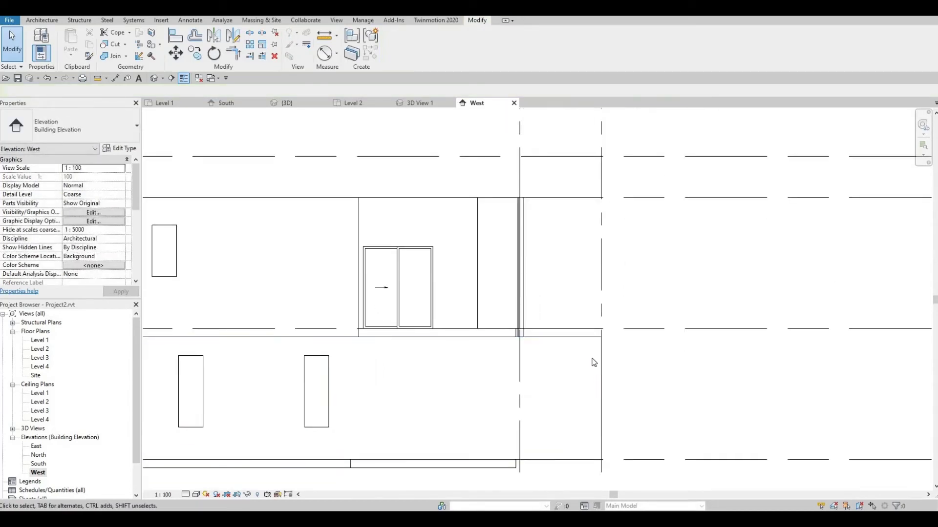
pyautogui.click(559, 456)
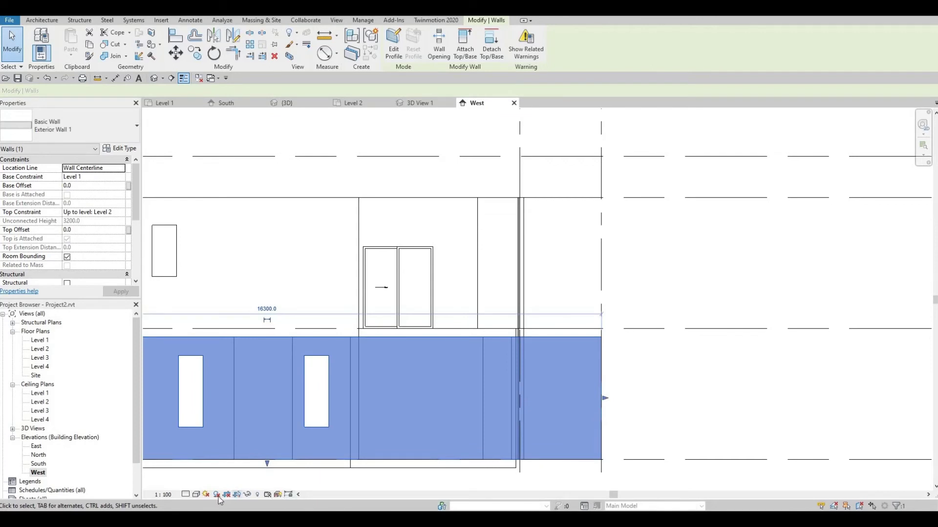
pyautogui.click(246, 494)
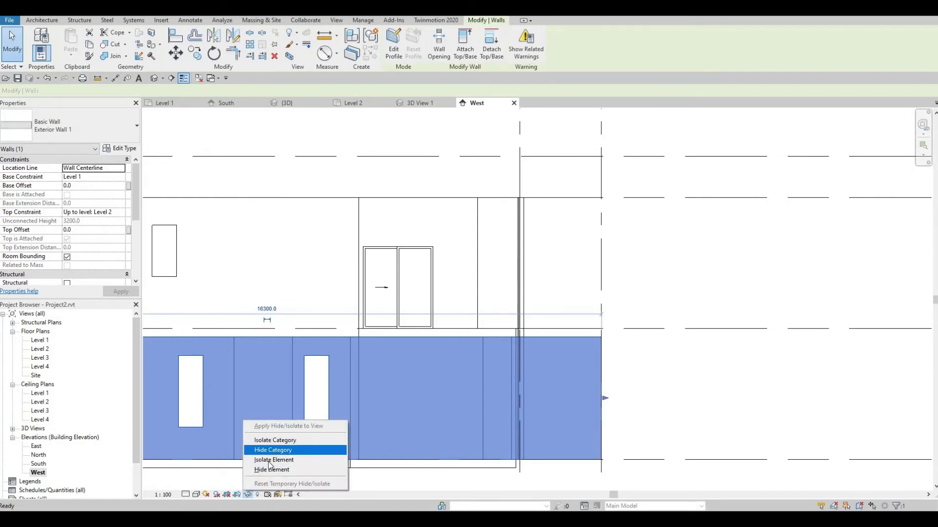
pyautogui.click(268, 470)
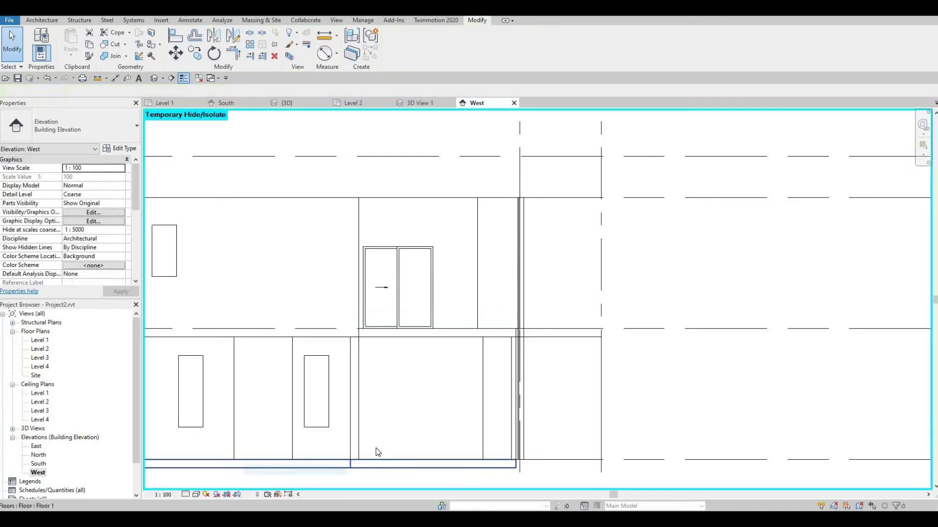
pyautogui.moveTo(490, 385); pyautogui.dragTo(508, 361, button='middle')
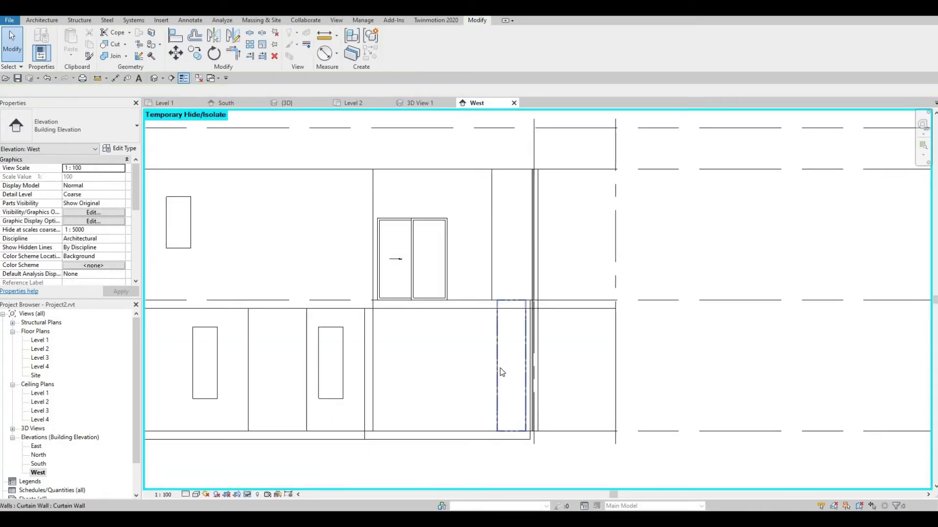
# Align the lower curtain wall's edge to the reference line above it (AL) and check it.
pyautogui.press('a')
pyautogui.press('l')
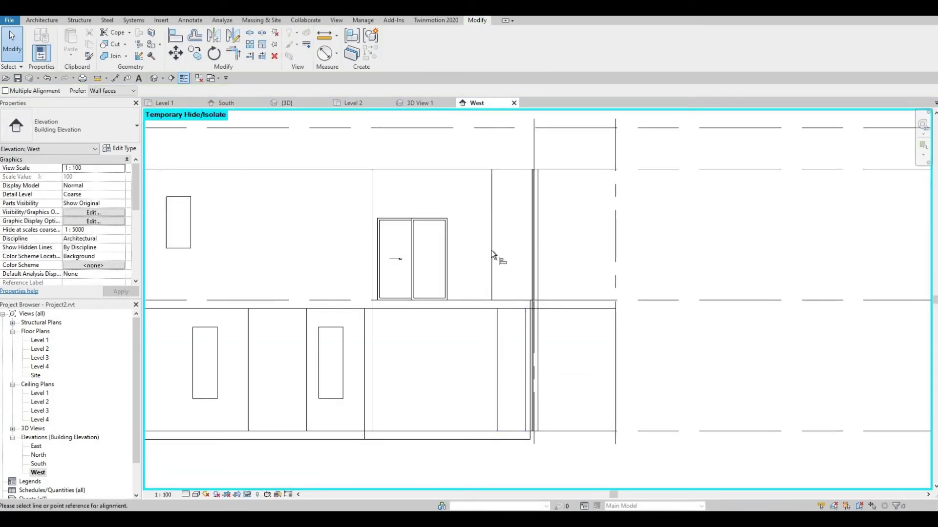
pyautogui.click(492, 251)
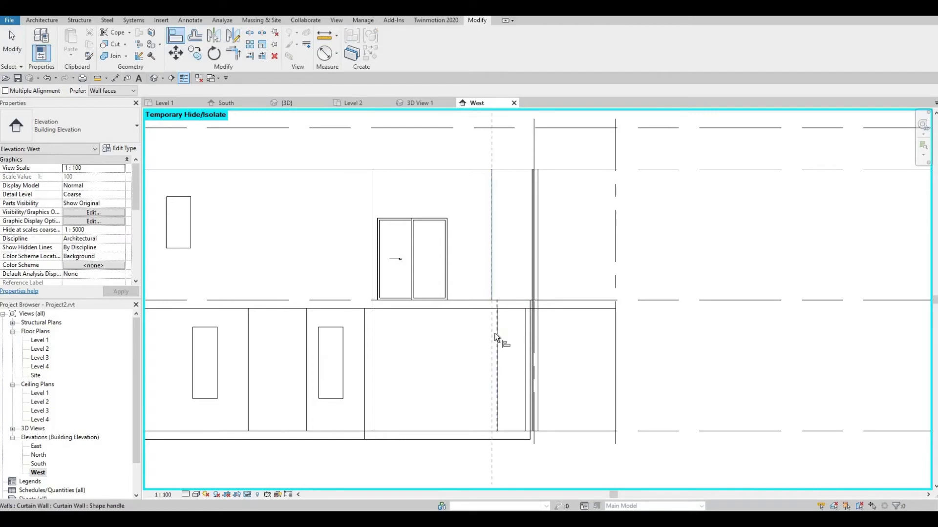
pyautogui.click(498, 346)
pyautogui.press('Escape')
pyautogui.press('Escape')
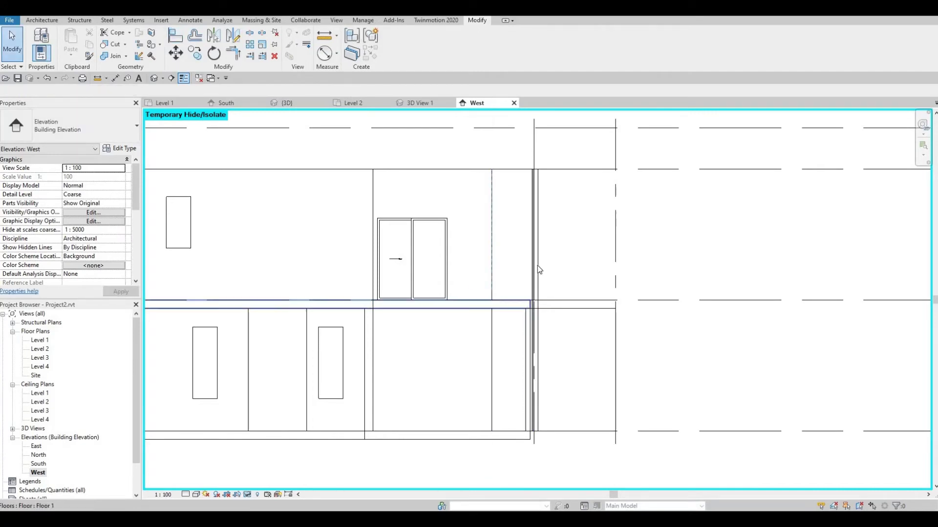
pyautogui.click(527, 366)
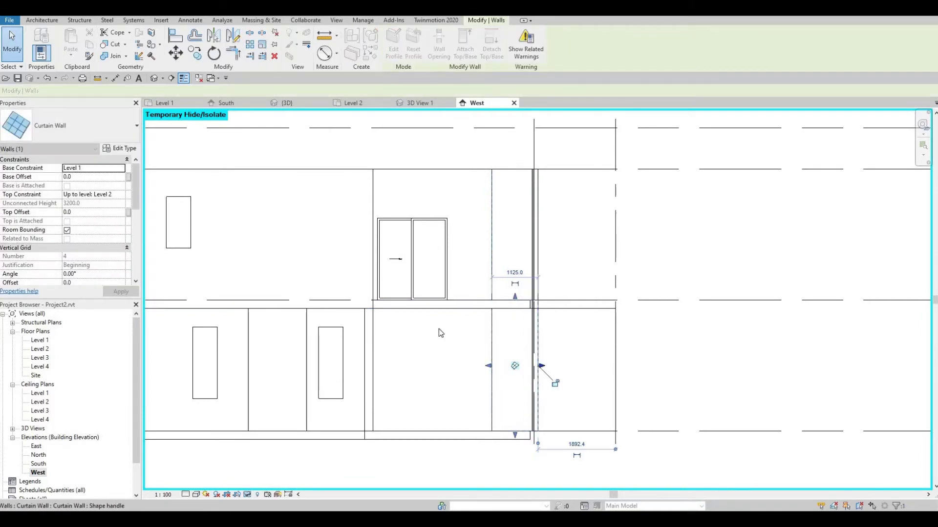
pyautogui.press('Escape')
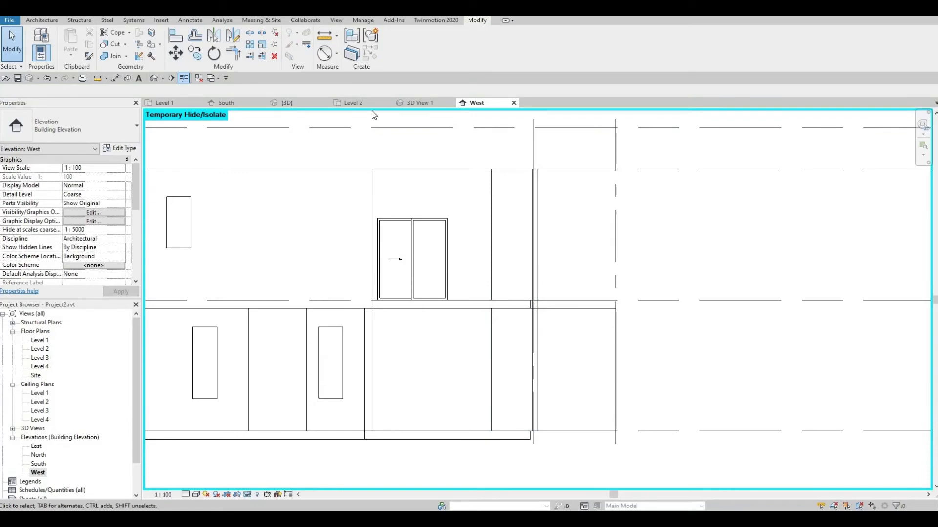
pyautogui.click(275, 102)
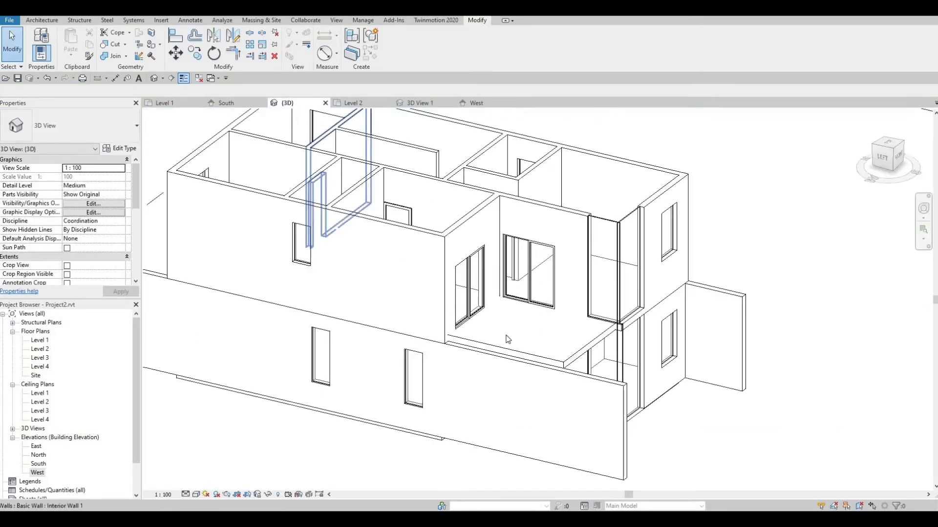
pyautogui.keyDown('shift'); pyautogui.moveTo(513, 342); pyautogui.dragTo(493, 293, button='middle'); pyautogui.keyUp('shift')
pyautogui.scroll(4, 517, 252)
pyautogui.scroll(4, 517, 252)
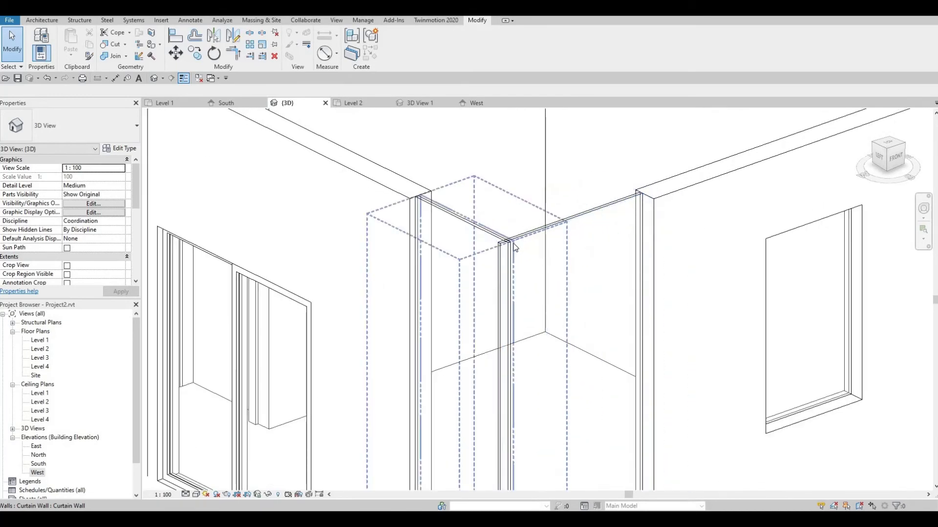
pyautogui.scroll(-5, 522, 328)
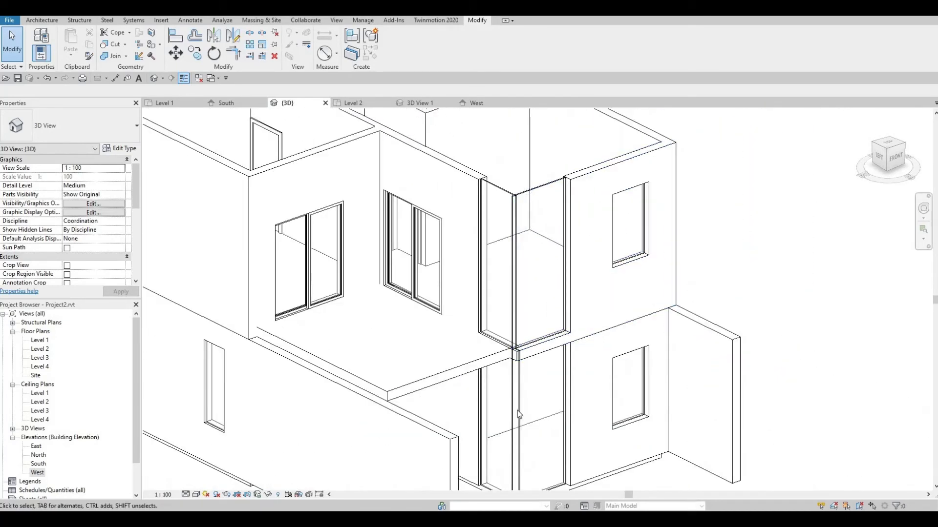
pyautogui.moveTo(526, 295); pyautogui.dragTo(518, 147, button='middle')
pyautogui.scroll(2, 488, 293)
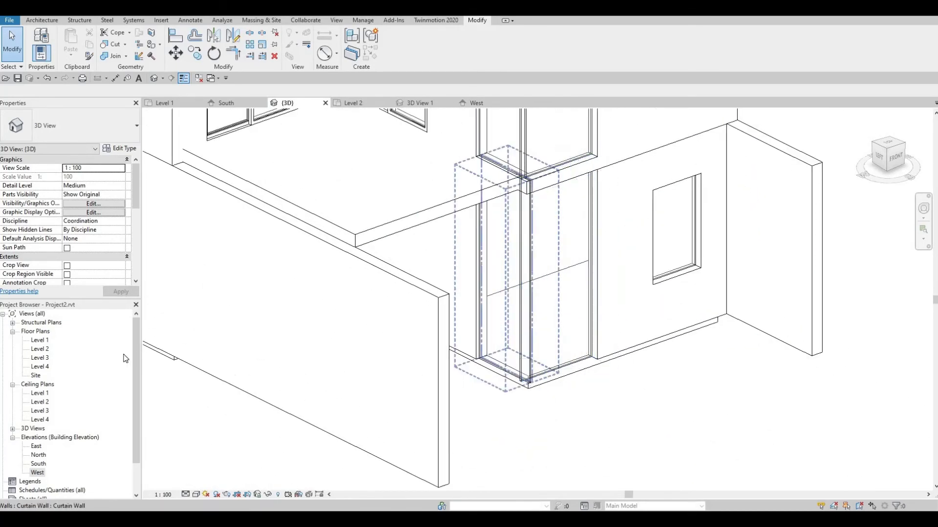
pyautogui.doubleClick(38, 473)
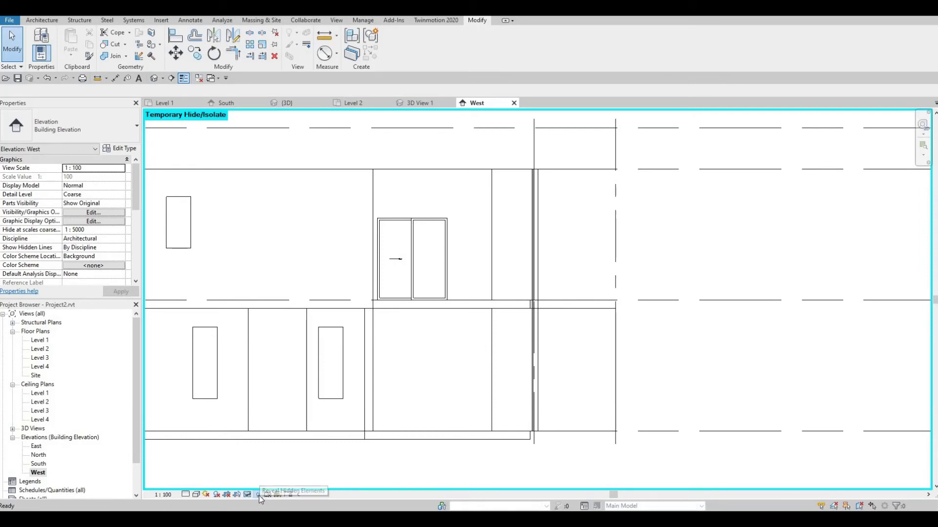
# Toggle Reveal Hidden Elements on and off to check the hidden ground-floor exterior wall.
pyautogui.click(258, 495)
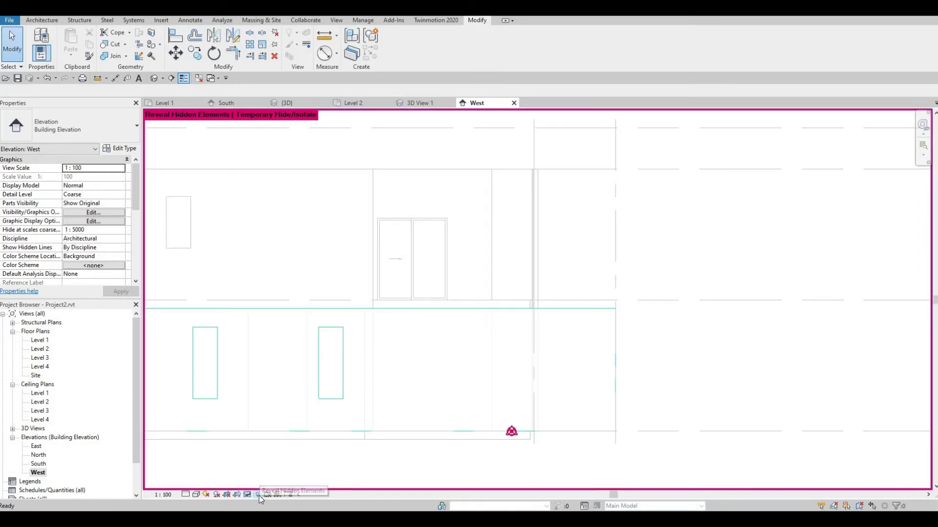
pyautogui.click(612, 321)
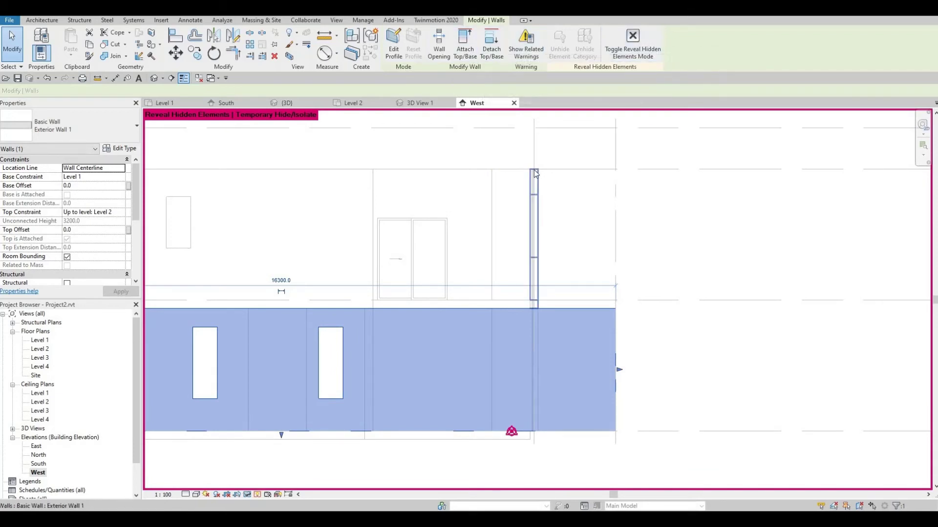
pyautogui.click(634, 41)
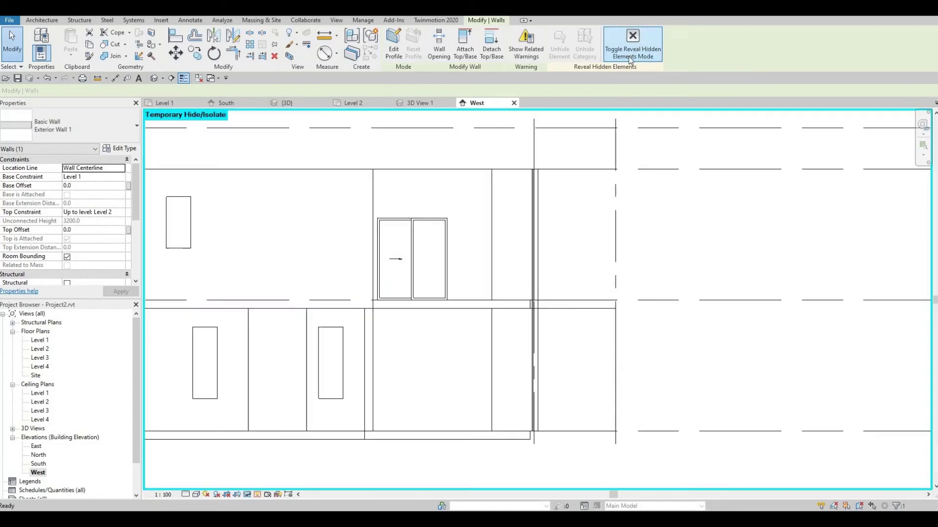
pyautogui.click(615, 336)
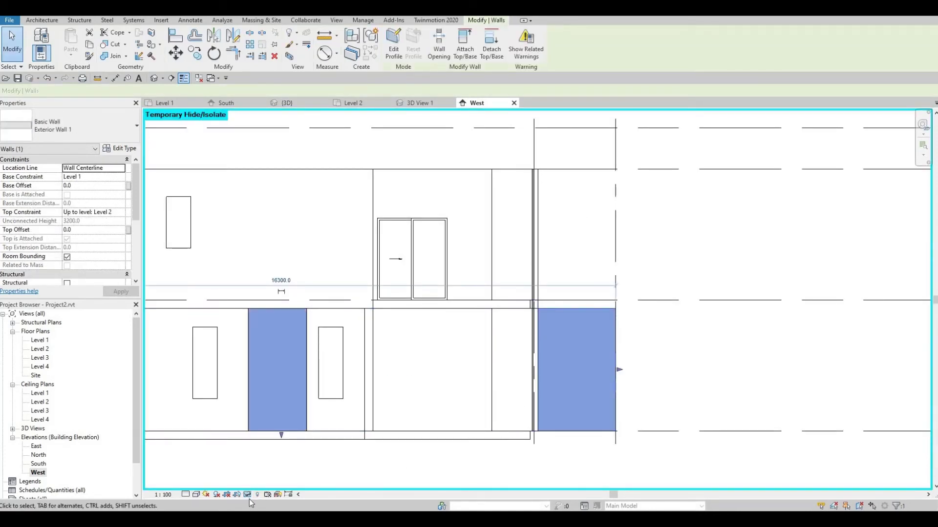
pyautogui.press('Escape')
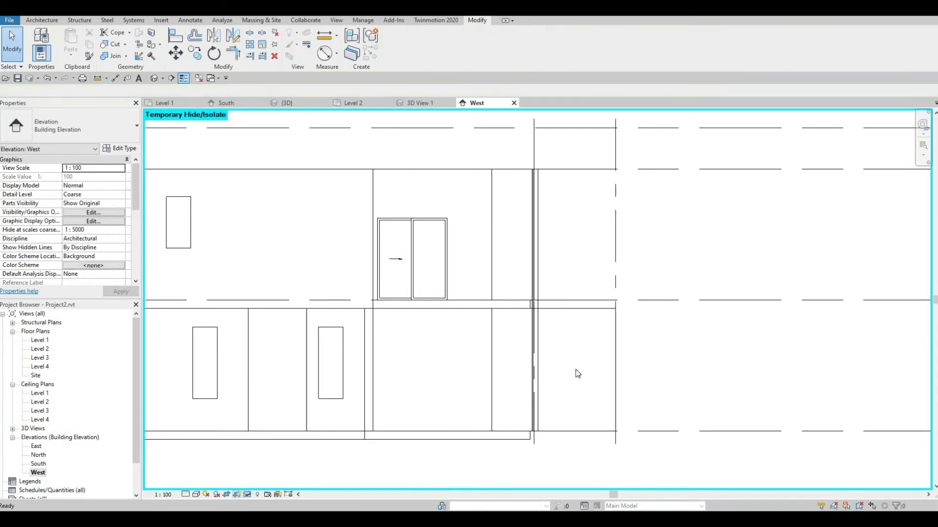
pyautogui.click(615, 333)
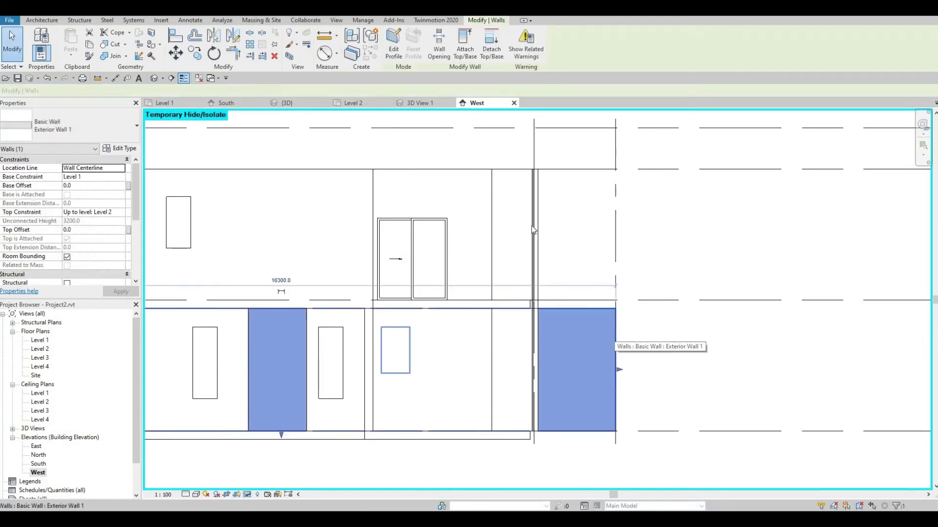
pyautogui.press('Escape')
pyautogui.click(247, 494)
# Reset Temporary Hide/Isolate so all hidden walls reappear.
pyautogui.click(295, 485)
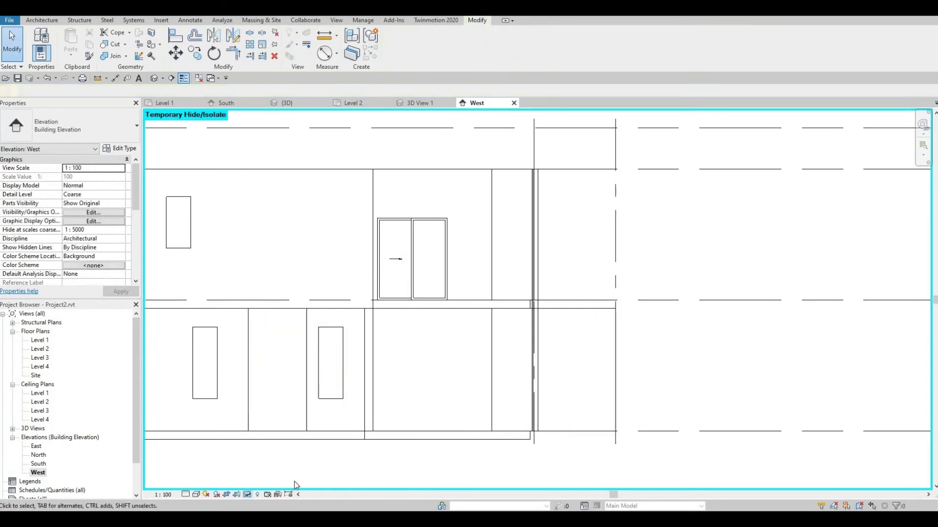
pyautogui.click(248, 496)
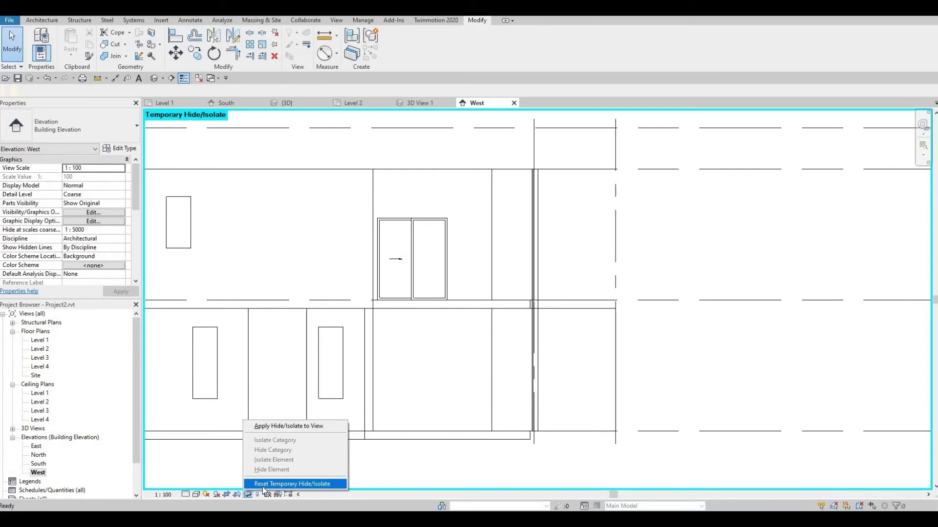
pyautogui.click(263, 486)
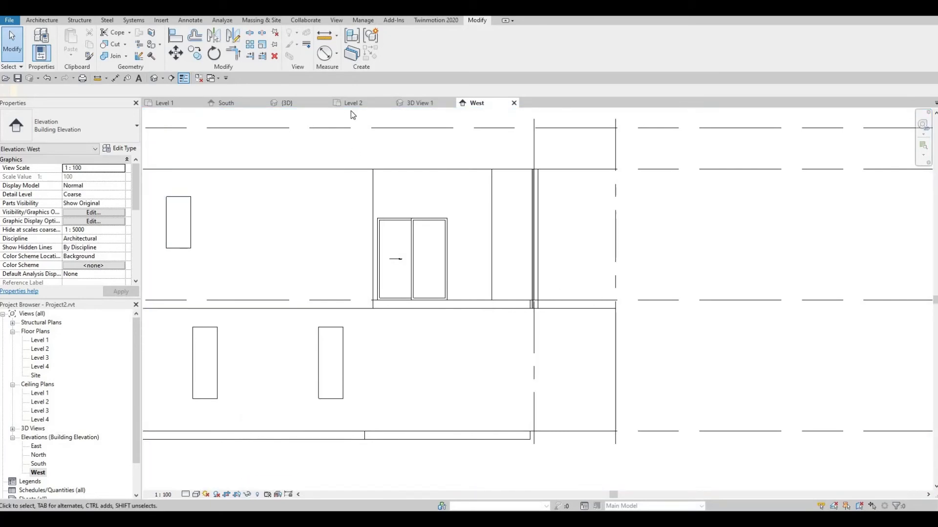
# Orbit the default 3D view, then open the Level 2 plan zoomed on the corner curtain walls.
pyautogui.click(160, 78)
pyautogui.scroll(3, 387, 251)
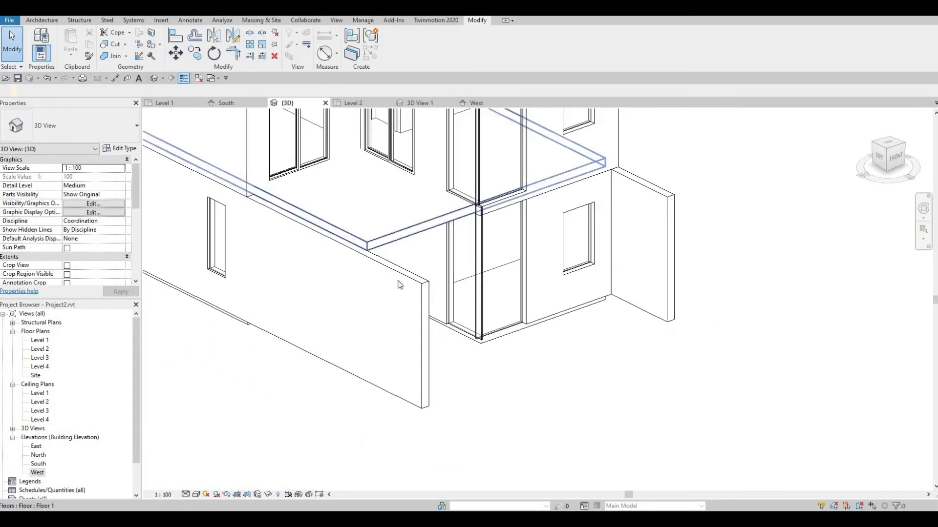
pyautogui.keyDown('shift'); pyautogui.moveTo(401, 286); pyautogui.dragTo(185, 215, button='middle'); pyautogui.keyUp('shift')
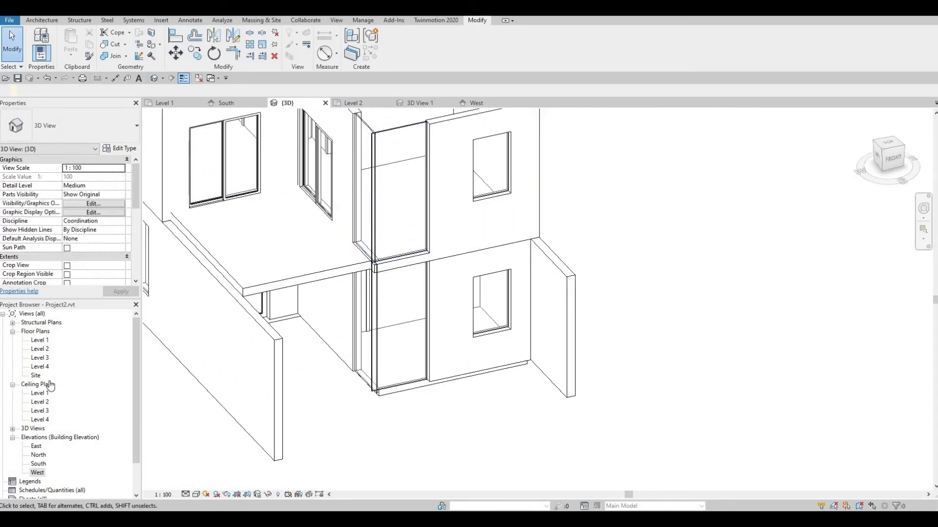
pyautogui.click(12, 385)
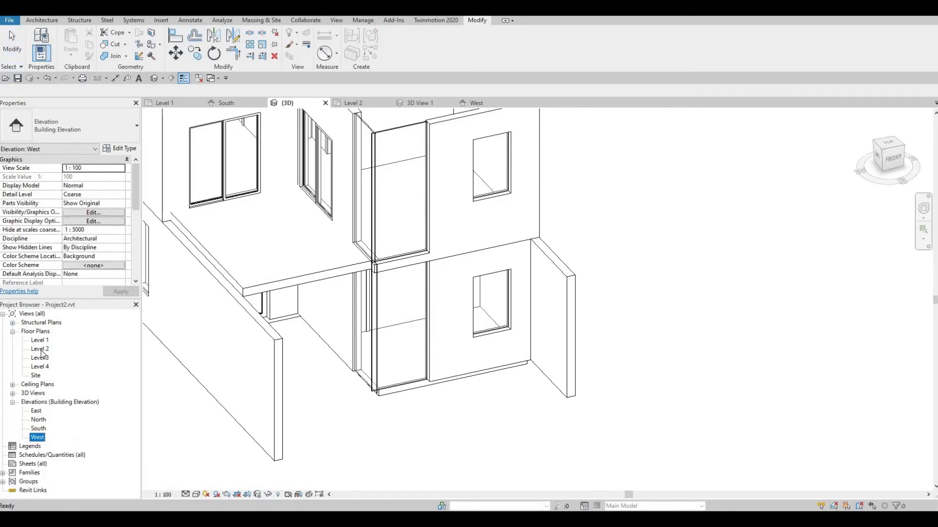
pyautogui.doubleClick(40, 349)
pyautogui.moveTo(322, 414); pyautogui.dragTo(402, 352, button='middle')
pyautogui.scroll(2, 395, 336)
pyautogui.scroll(5, 396, 336)
# Nudge the vertical curtain wall left, the horizontal one down 20, and shorten it to 1255.
pyautogui.click(421, 330)
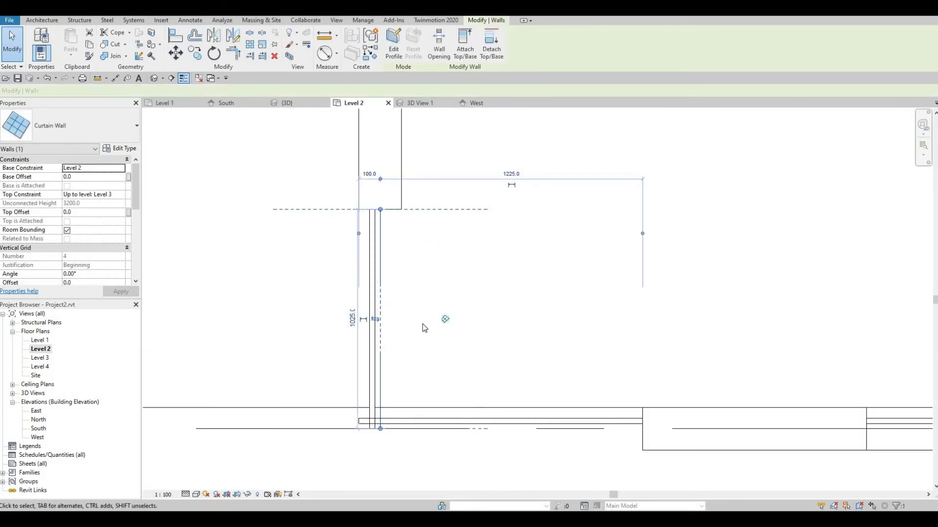
pyautogui.press('Left')
pyautogui.press('Left')
pyautogui.press('Left')
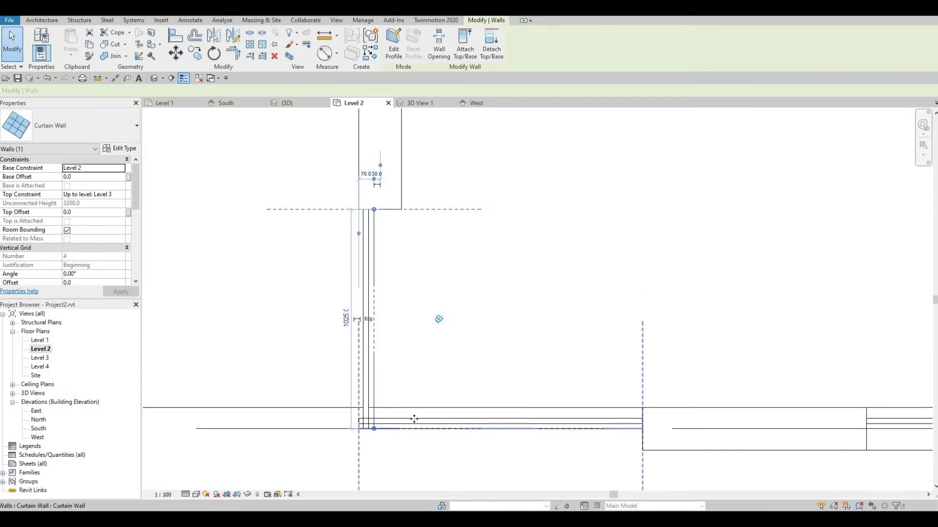
pyautogui.click(414, 419)
pyautogui.press('Down')
pyautogui.press('Down')
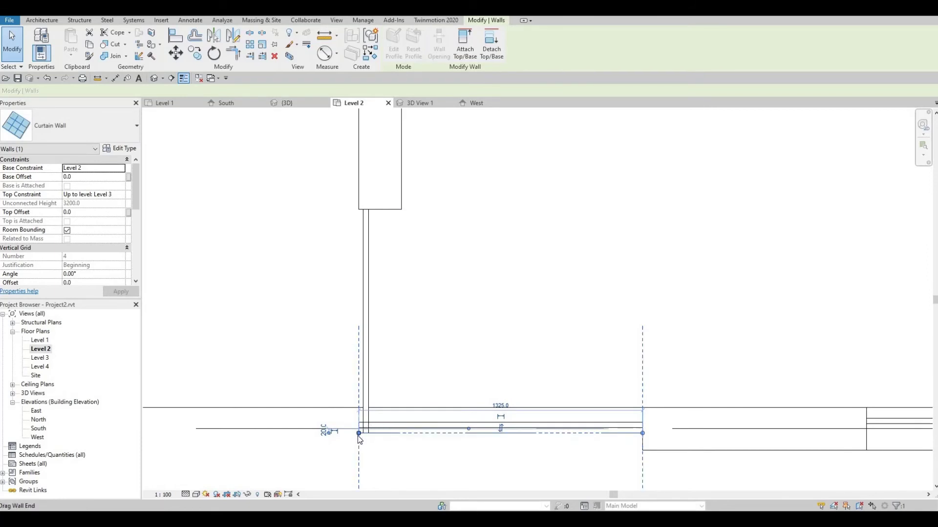
pyautogui.moveTo(358, 434); pyautogui.dragTo(373, 433)
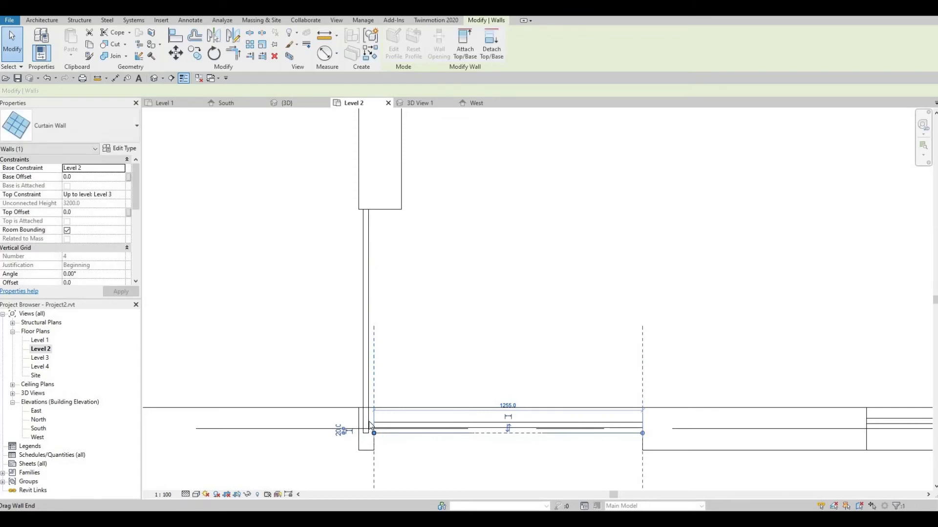
pyautogui.scroll(1, 371, 433)
pyautogui.press('Escape')
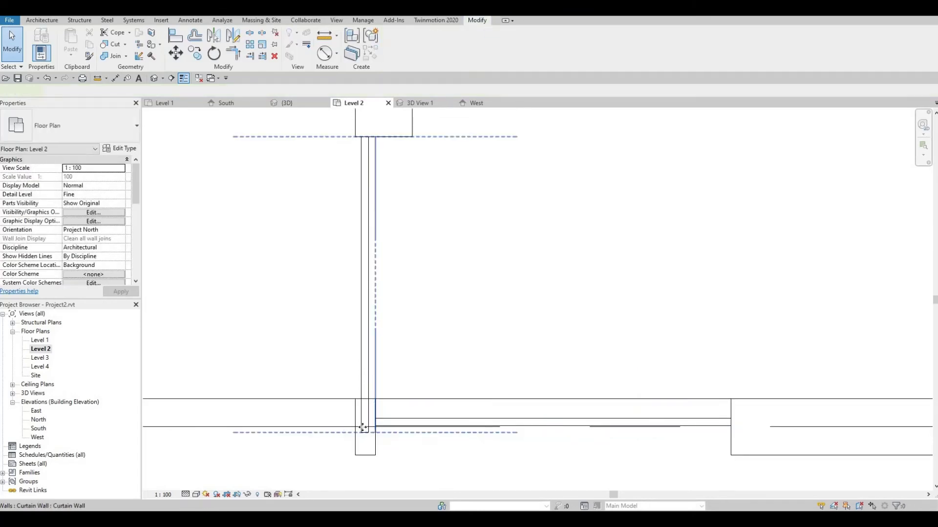
# Undo an accidental vertical wall tilt and extend the horizontal curtain wall to 1280.
pyautogui.click(360, 364)
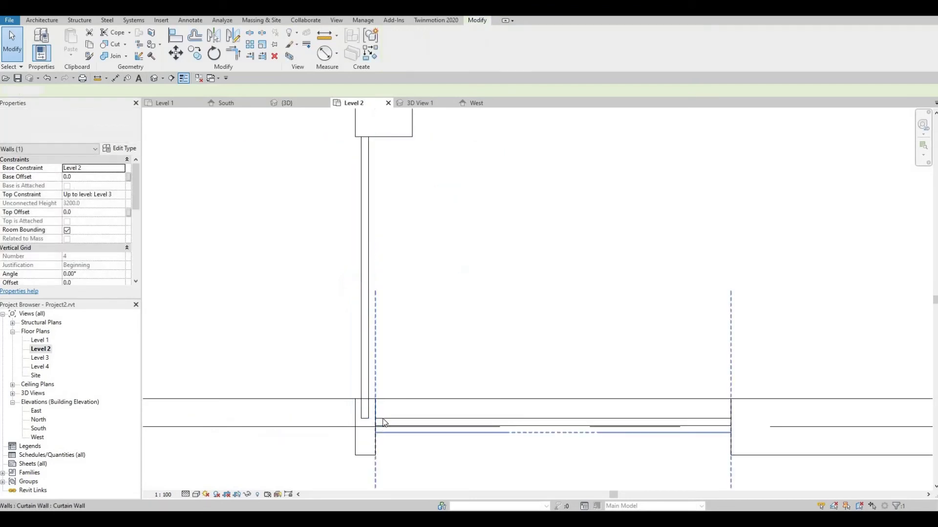
pyautogui.press('Escape')
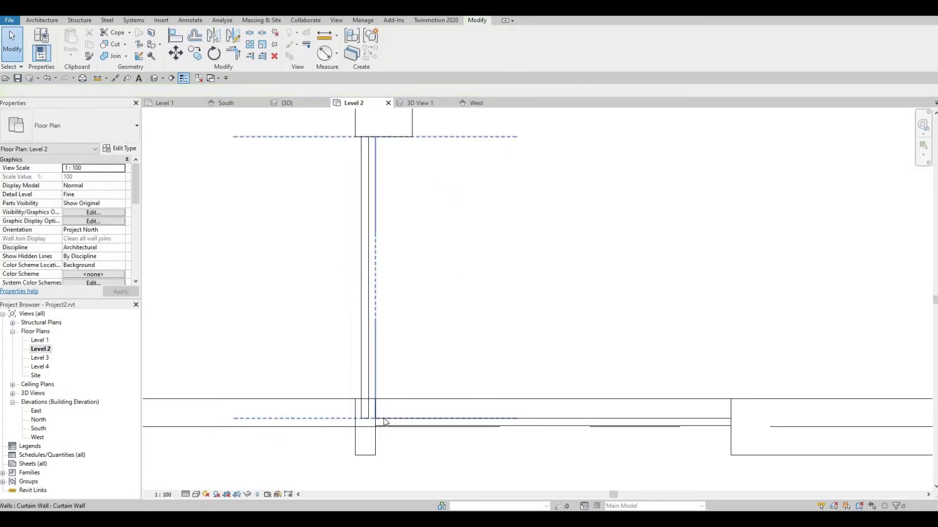
pyautogui.click(376, 423)
pyautogui.moveTo(373, 419)
pyautogui.mouseDown()
pyautogui.moveTo(366, 429)
pyautogui.moveTo(391, 420)
pyautogui.mouseUp()
pyautogui.hotkey('ctrl', 'z')
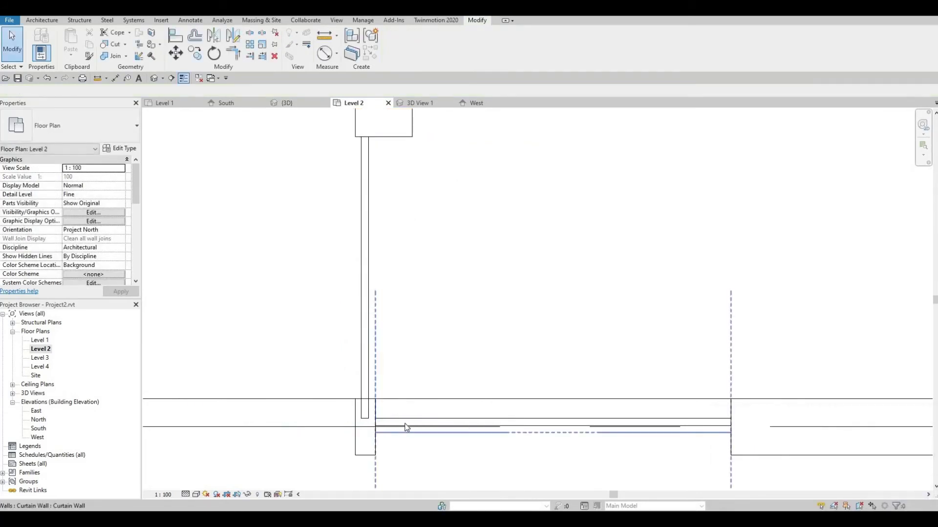
pyautogui.click(388, 432)
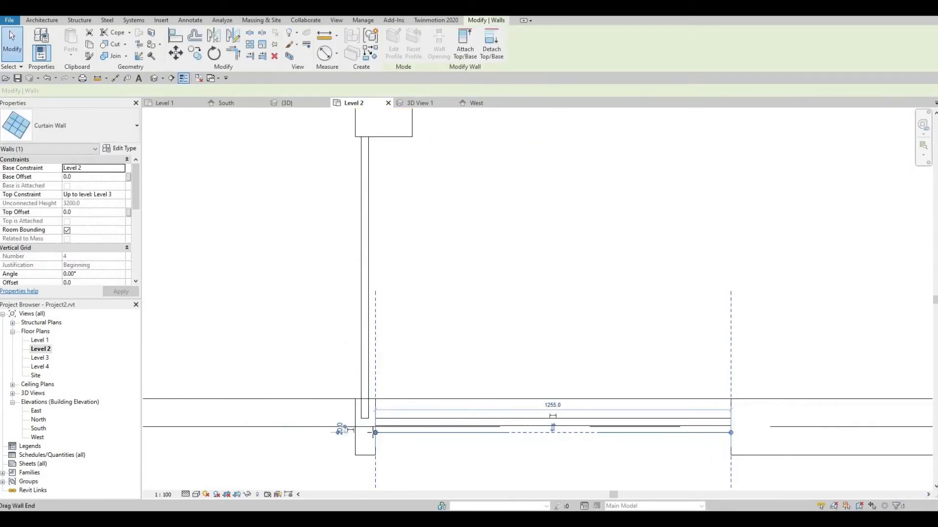
pyautogui.moveTo(370, 433); pyautogui.dragTo(371, 433)
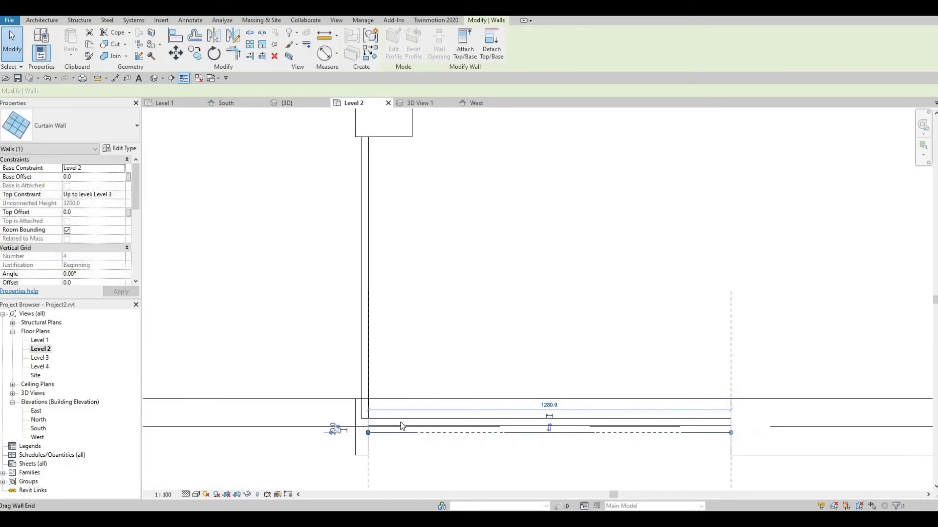
pyautogui.press('Escape')
# Stretch the horizontal curtain wall's left end to a length of 1300.
pyautogui.scroll(2, 371, 432)
pyautogui.scroll(2, 358, 432)
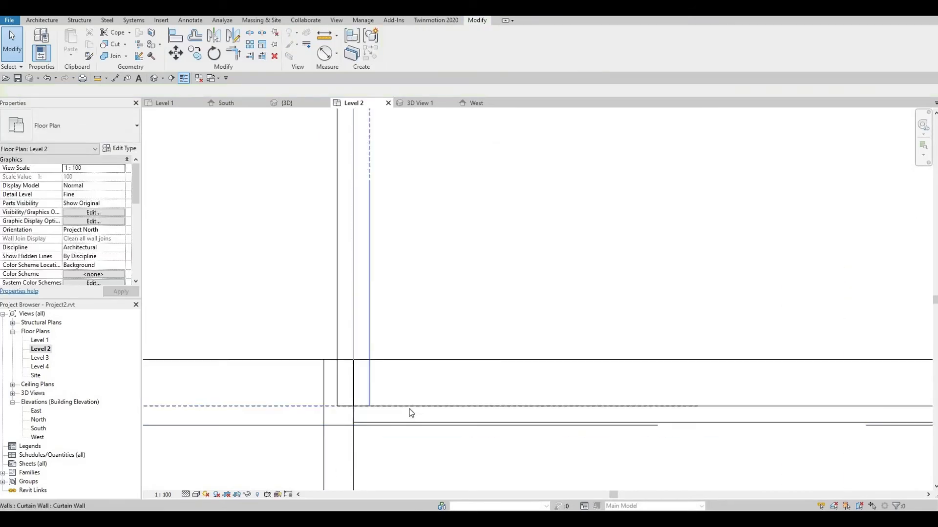
pyautogui.scroll(-1, 473, 427)
pyautogui.click(521, 424)
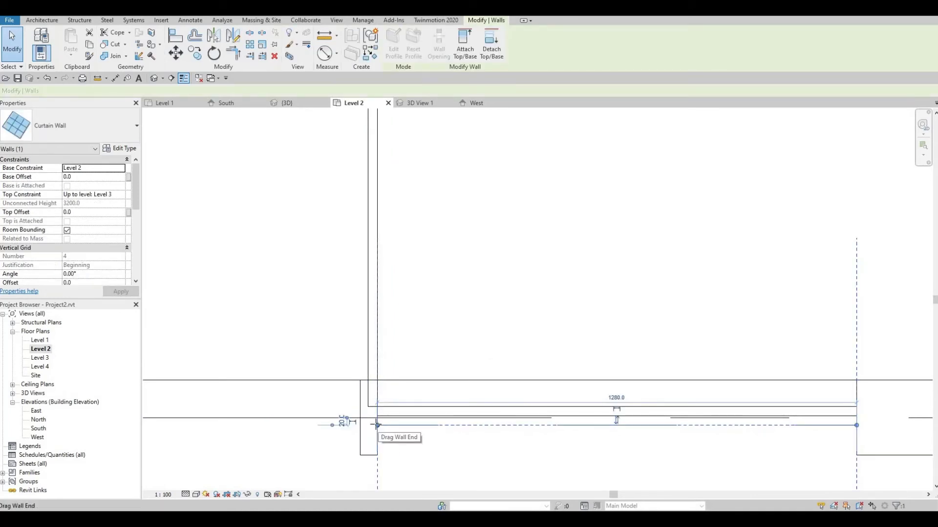
pyautogui.moveTo(377, 425); pyautogui.dragTo(371, 425)
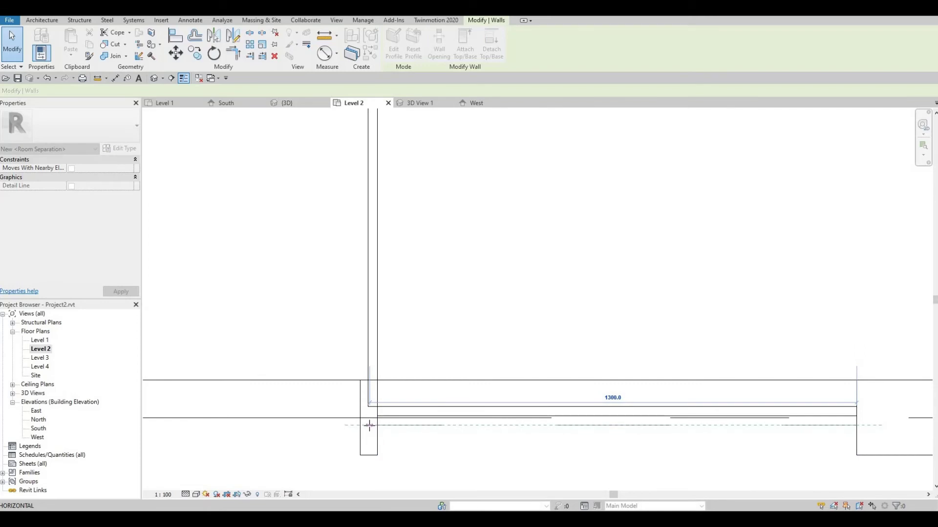
pyautogui.moveTo(395, 427); pyautogui.dragTo(391, 426)
pyautogui.press('Escape')
# Align the curtain panel's edge to the exterior wall face (AL).
pyautogui.scroll(2, 396, 421)
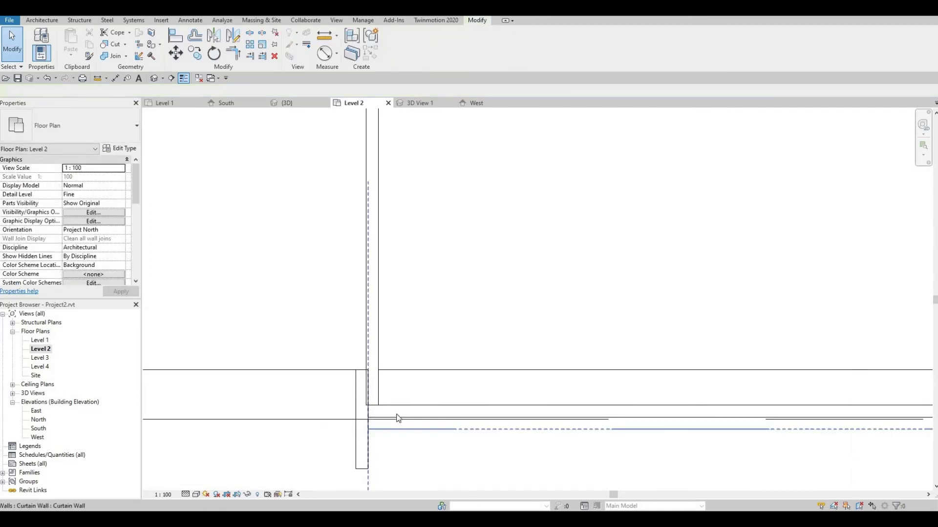
pyautogui.press('a')
pyautogui.press('l')
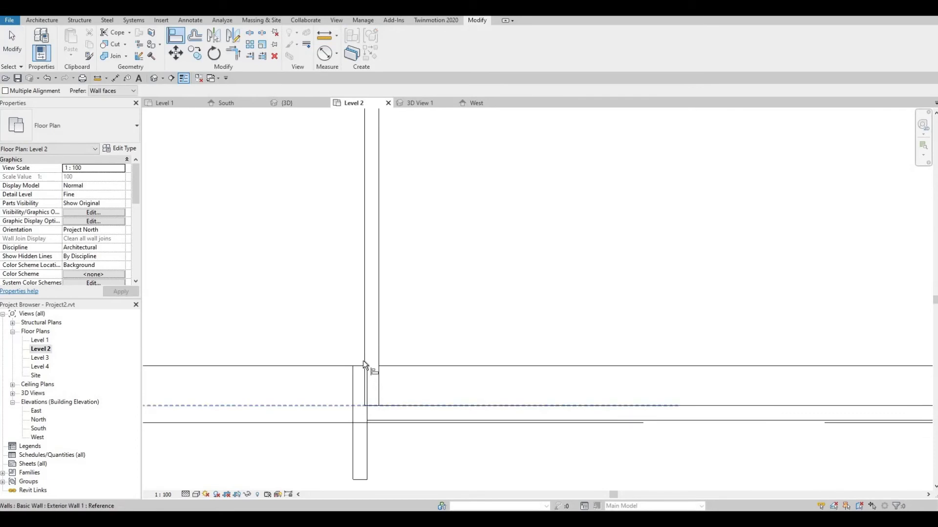
pyautogui.click(364, 356)
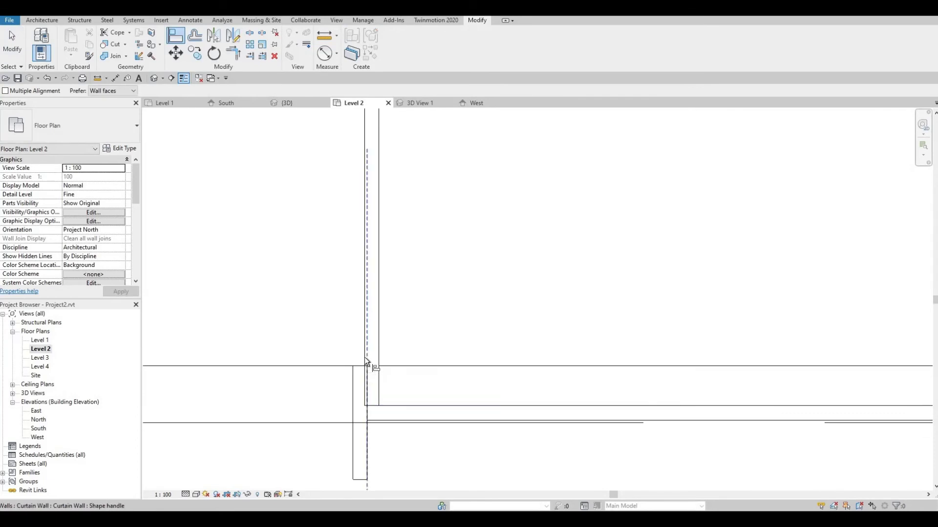
pyautogui.press('Escape')
pyautogui.press('Escape')
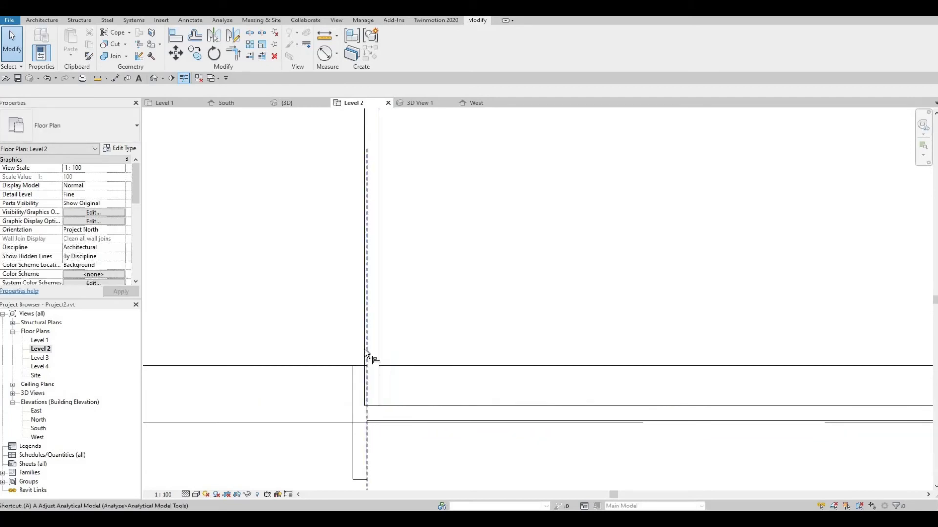
pyautogui.press('a')
pyautogui.press('l')
pyautogui.click(362, 345)
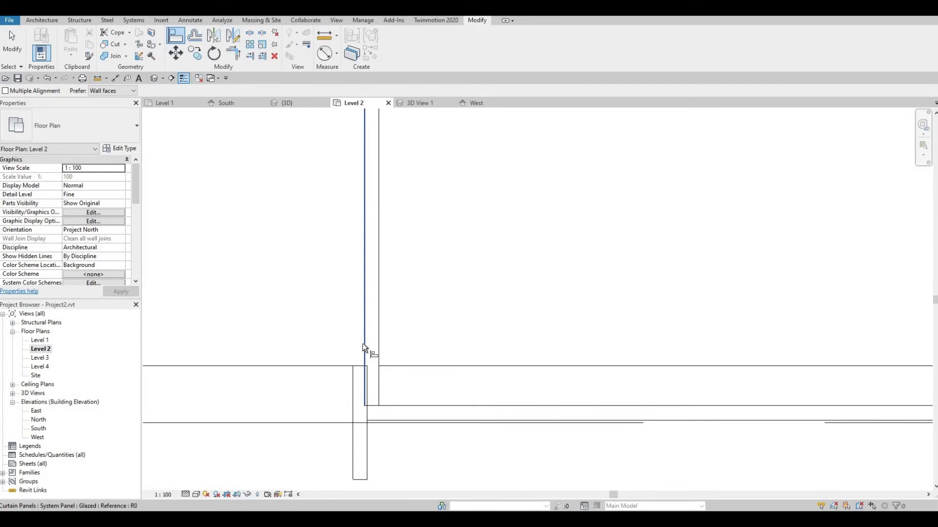
pyautogui.click(382, 415)
pyautogui.scroll(-3, 376, 401)
pyautogui.press('Escape')
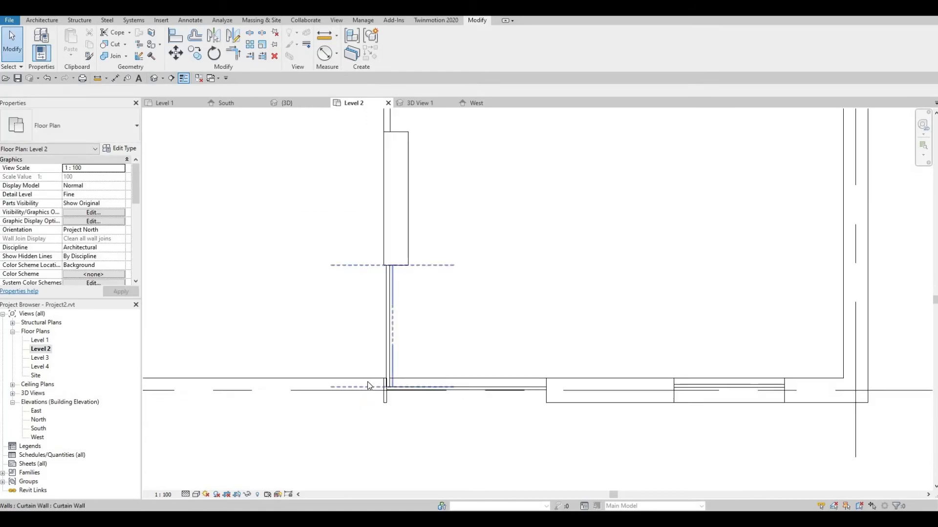
# Open the Level 1 plan, nudge the vertical curtain wall left, and shorten it to 980.
pyautogui.doubleClick(41, 341)
pyautogui.scroll(6, 374, 453)
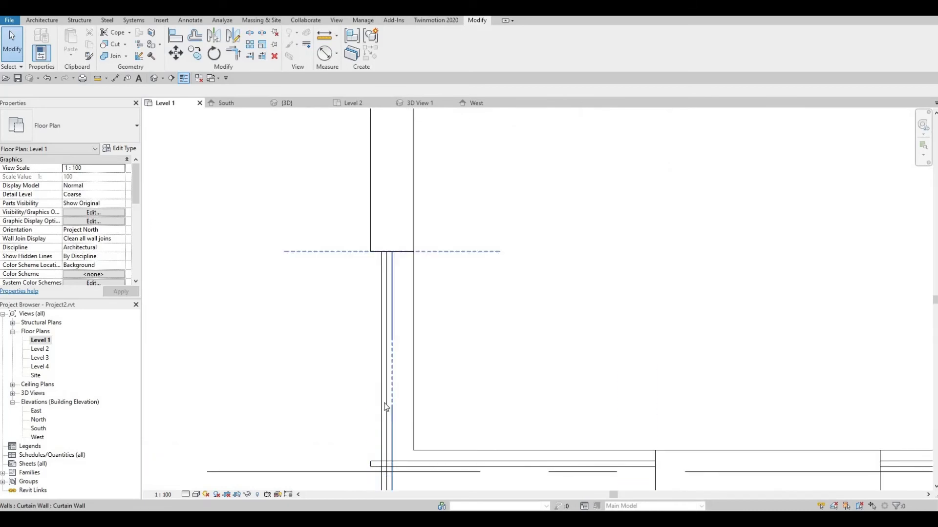
pyautogui.click(385, 406)
pyautogui.press('Left')
pyautogui.press('Left')
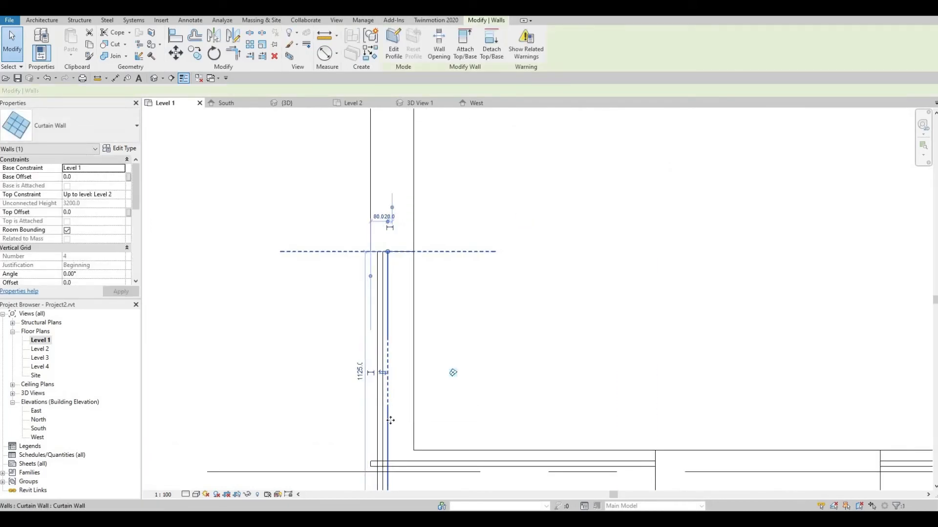
pyautogui.scroll(-1, 390, 444)
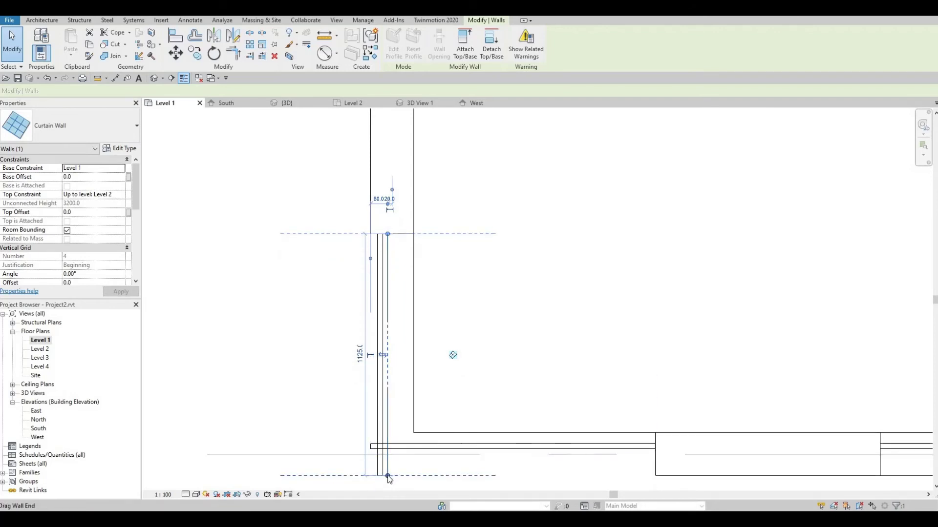
pyautogui.moveTo(391, 446); pyautogui.dragTo(387, 445)
# Extend the horizontal corner curtain wall to 1325.
pyautogui.click(375, 454)
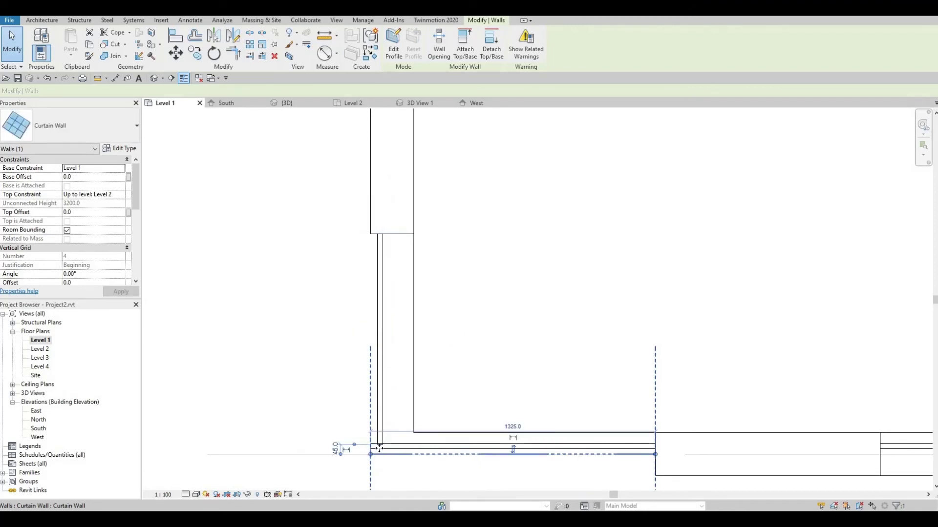
pyautogui.scroll(2, 371, 455)
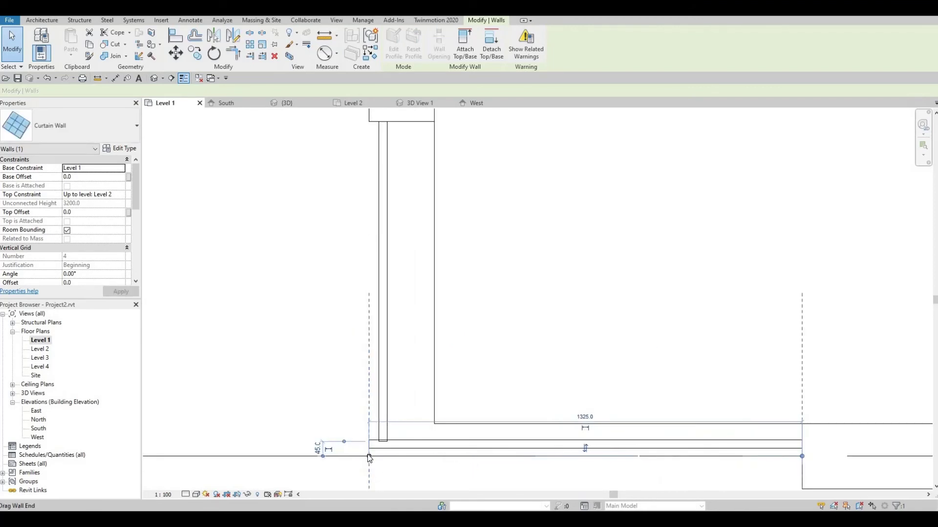
pyautogui.click(376, 456)
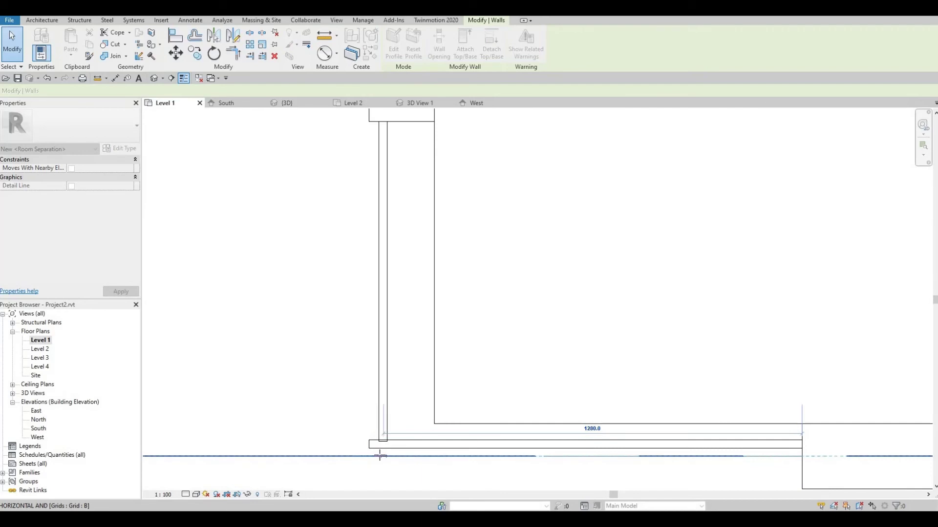
pyautogui.click(380, 455)
pyautogui.scroll(2, 386, 454)
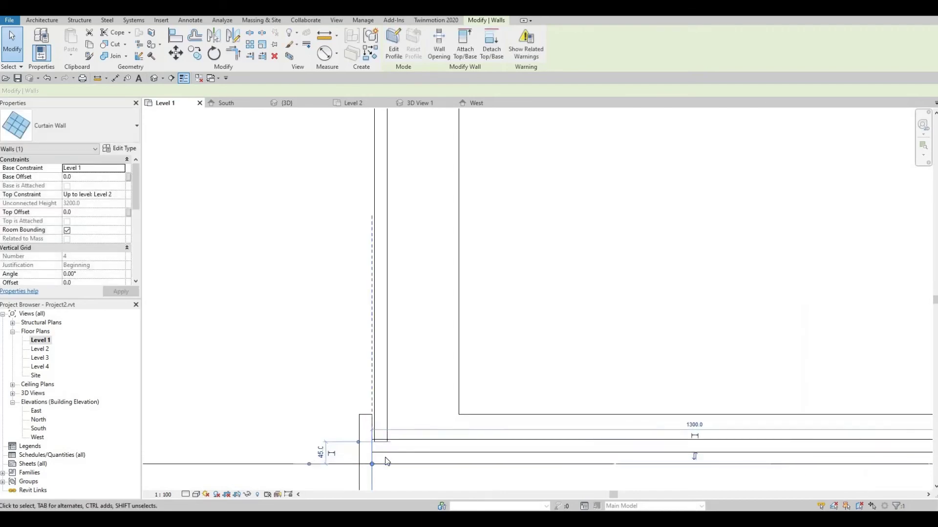
pyautogui.press('Escape')
pyautogui.scroll(-3, 393, 449)
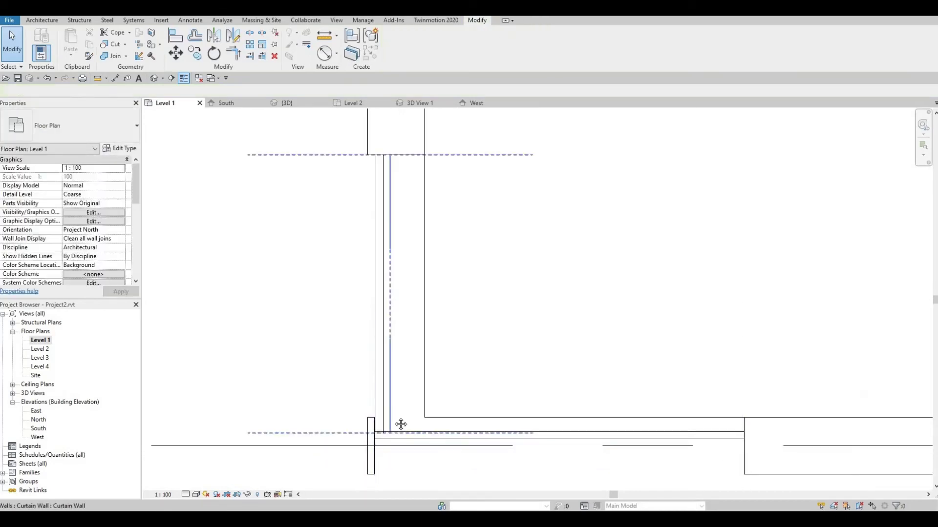
pyautogui.click(375, 441)
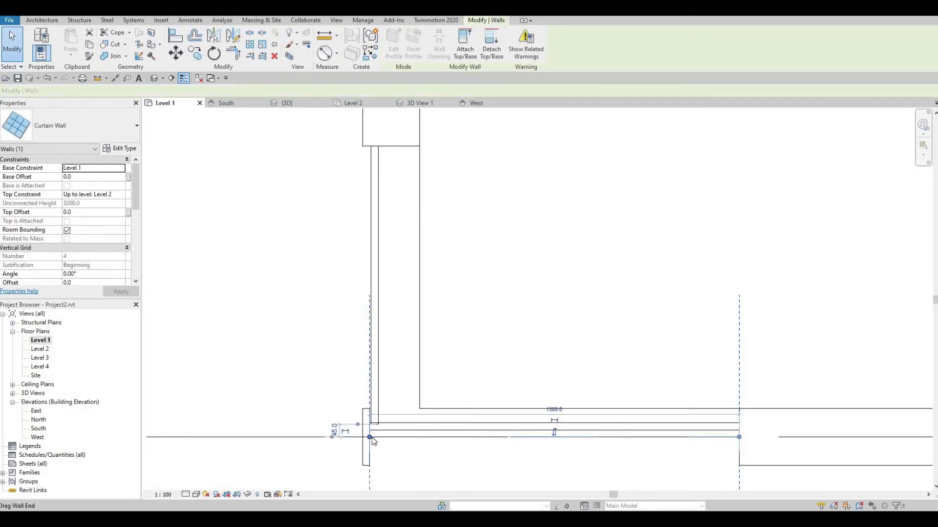
pyautogui.moveTo(369, 437); pyautogui.dragTo(362, 437)
pyautogui.press('Escape')
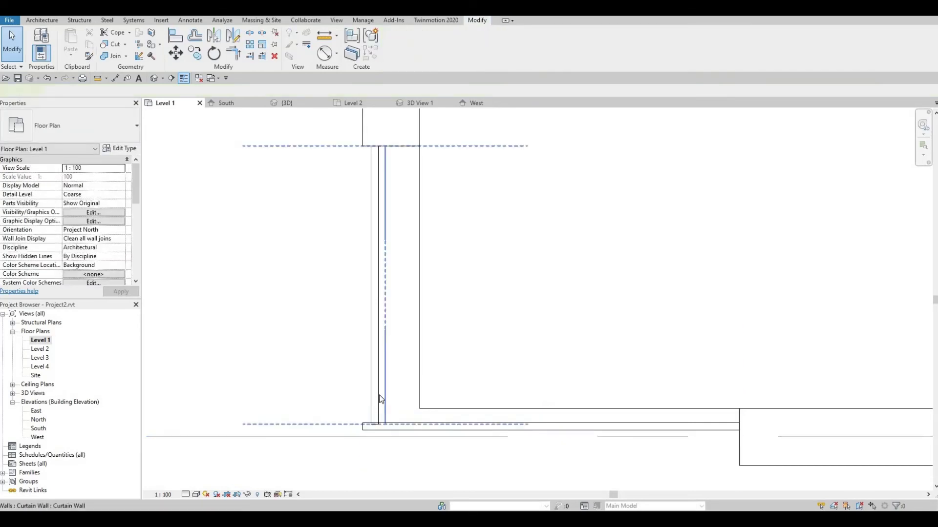
# Nudge the vertical curtain wall with arrow keys until it sits 50/50 in the wall.
pyautogui.click(379, 398)
pyautogui.press('Left')
pyautogui.press('Left')
pyautogui.press('Left')
pyautogui.press('Left')
pyautogui.press('Left')
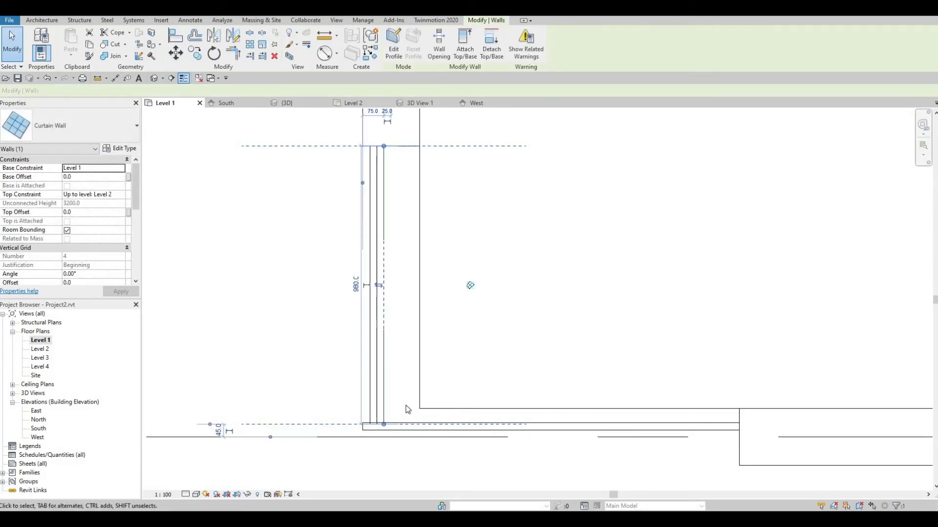
pyautogui.press('Left')
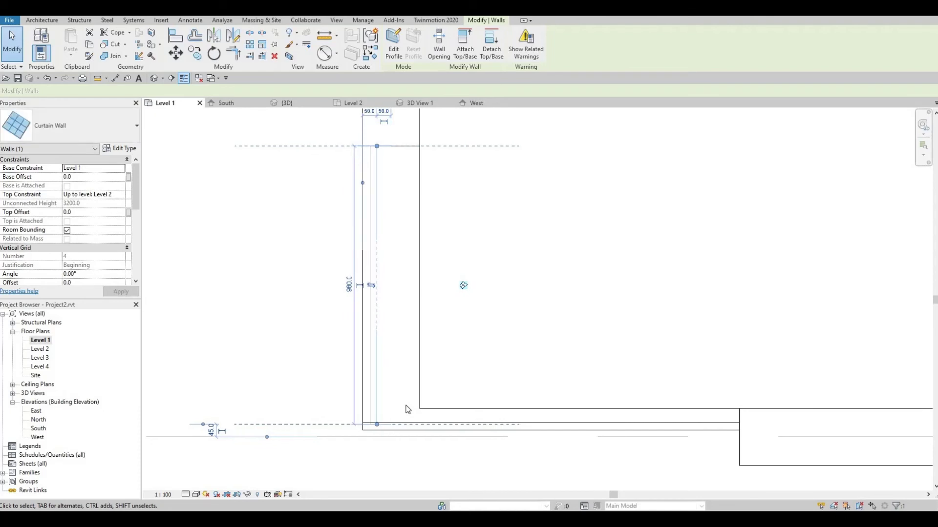
pyautogui.press('Down')
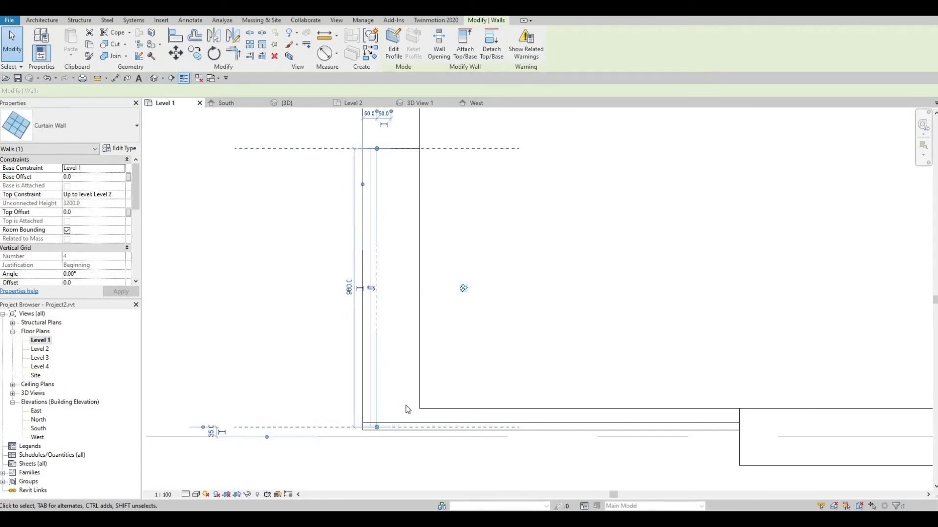
pyautogui.press('Up')
pyautogui.press('Up')
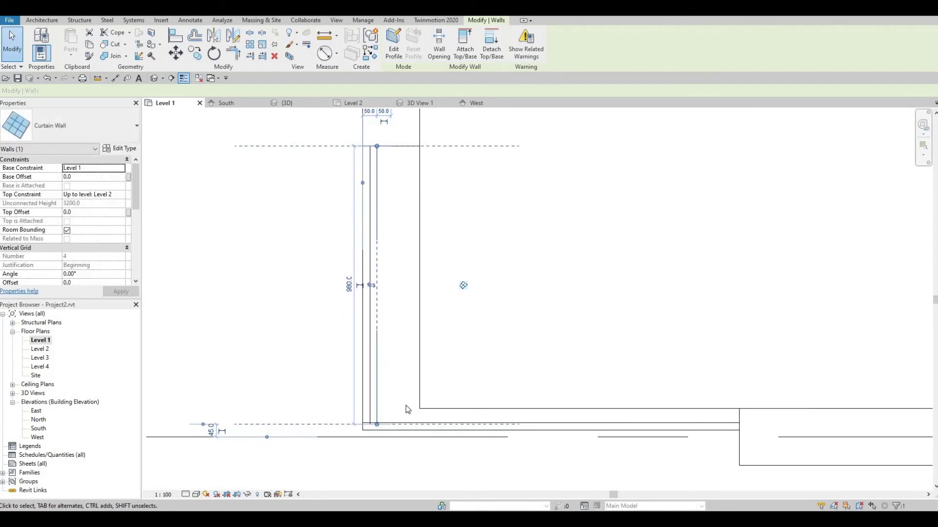
pyautogui.press('Up')
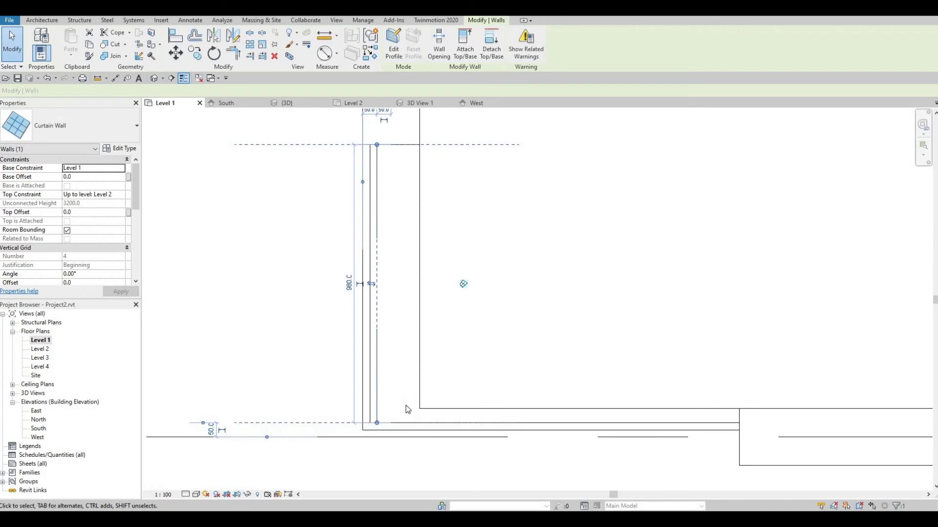
pyautogui.press('Escape')
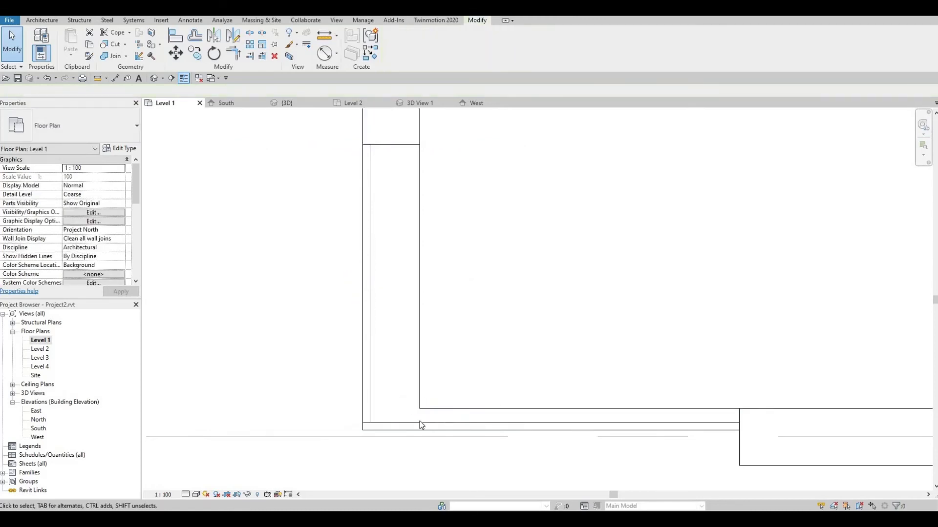
pyautogui.scroll(-2, 420, 425)
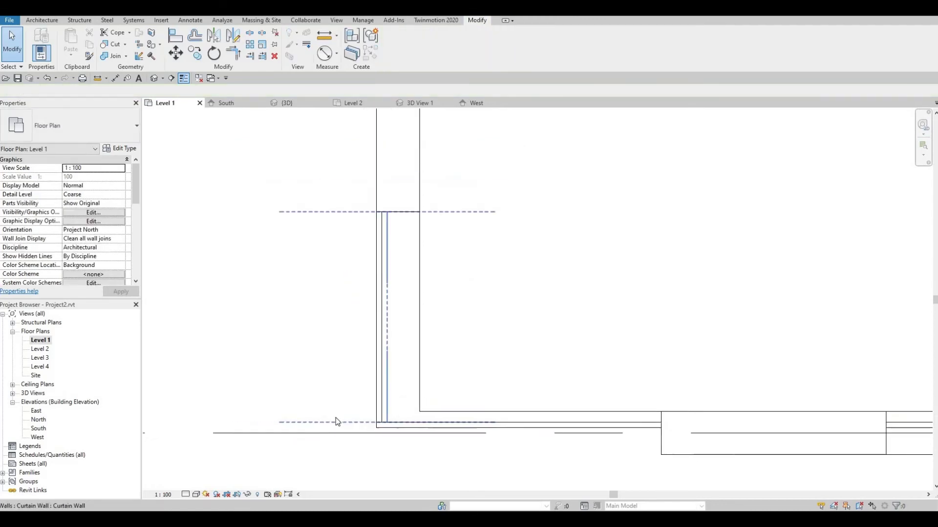
# In the Level 2 plan, pull the horizontal wall's end toward the vertical wall.
pyautogui.doubleClick(41, 349)
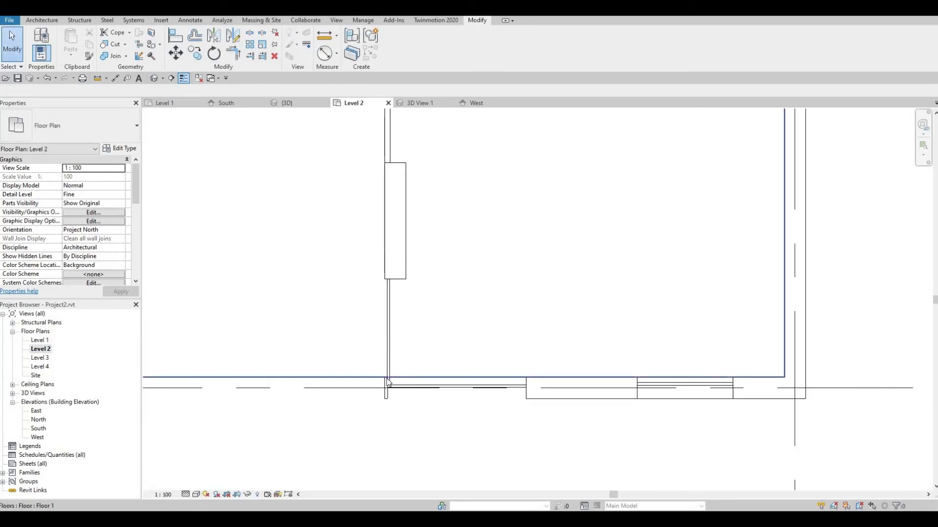
pyautogui.scroll(2, 380, 404)
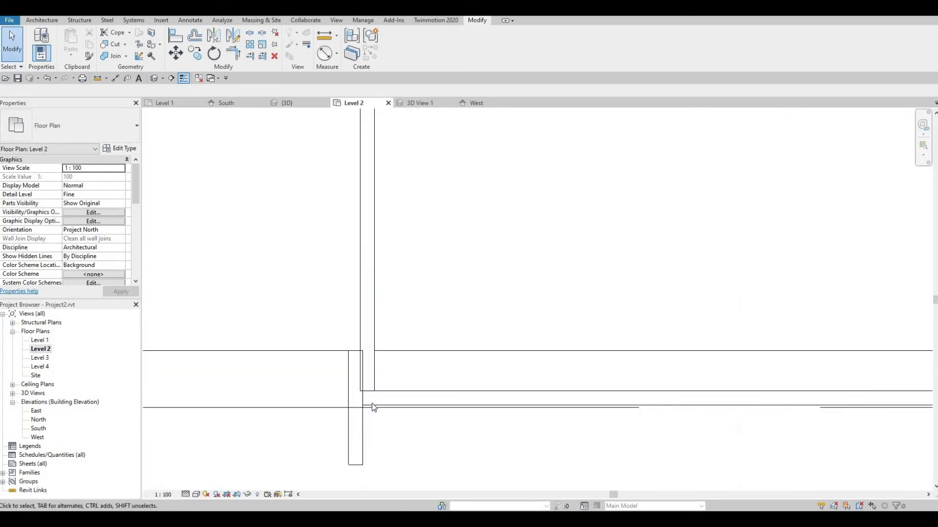
pyautogui.click(363, 419)
pyautogui.moveTo(361, 421); pyautogui.dragTo(354, 420)
pyautogui.press('Escape')
pyautogui.click(356, 418)
pyautogui.moveTo(355, 419); pyautogui.dragTo(350, 420)
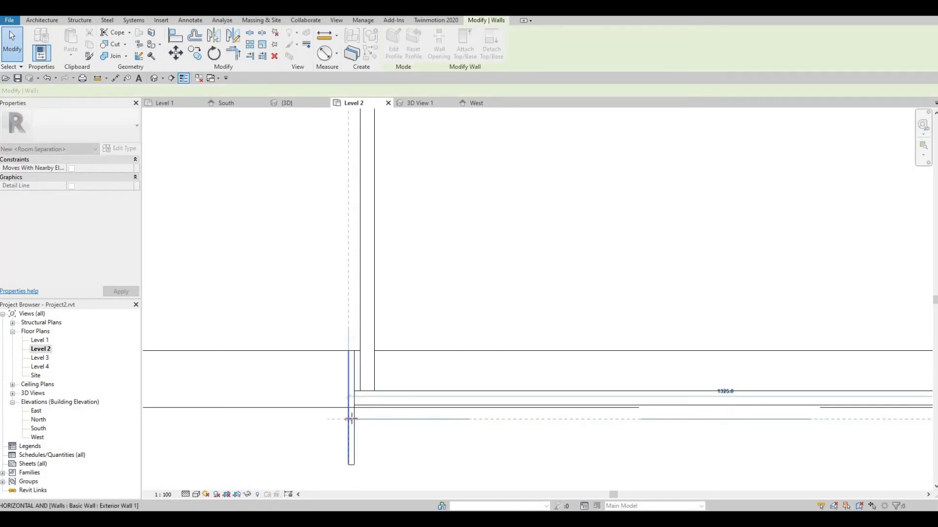
pyautogui.moveTo(370, 379); pyautogui.dragTo(367, 376)
# Nudge the vertical corner curtain wall two steps to the left, then deselect it.
pyautogui.click(365, 375)
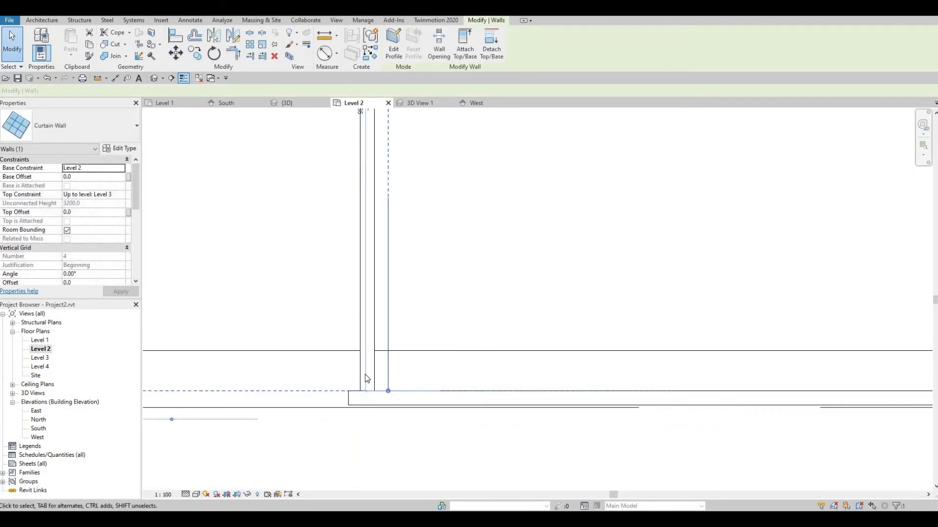
pyautogui.press('Left')
pyautogui.press('Left')
pyautogui.press('Left')
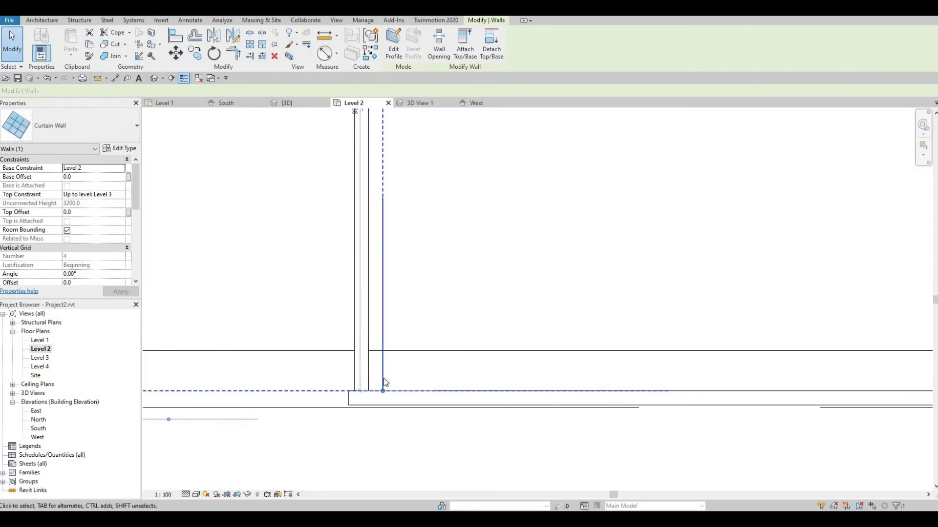
pyautogui.press('Left')
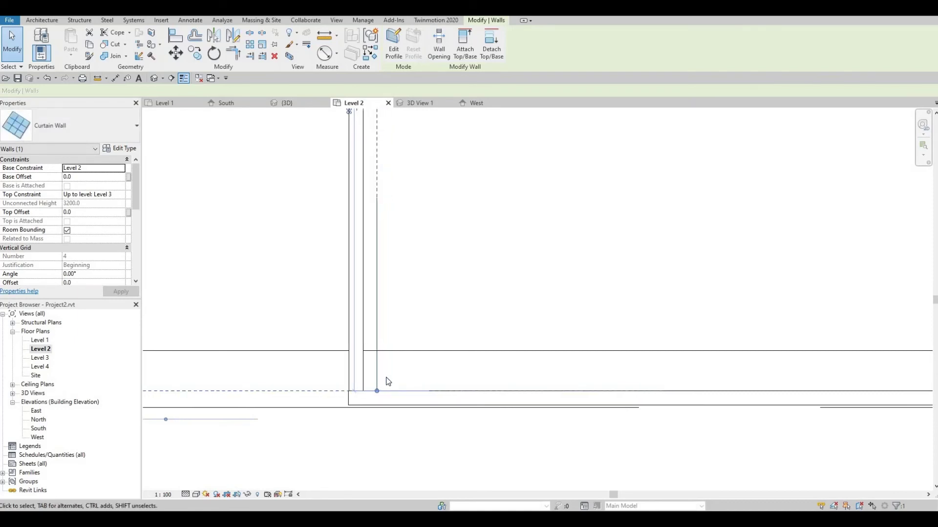
pyautogui.scroll(-3, 384, 379)
pyautogui.press('Escape')
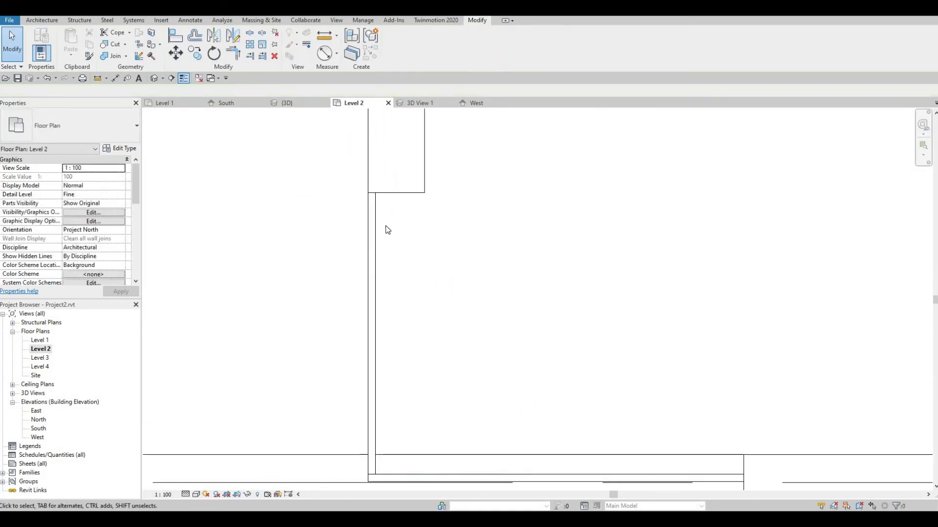
pyautogui.scroll(-3, 400, 252)
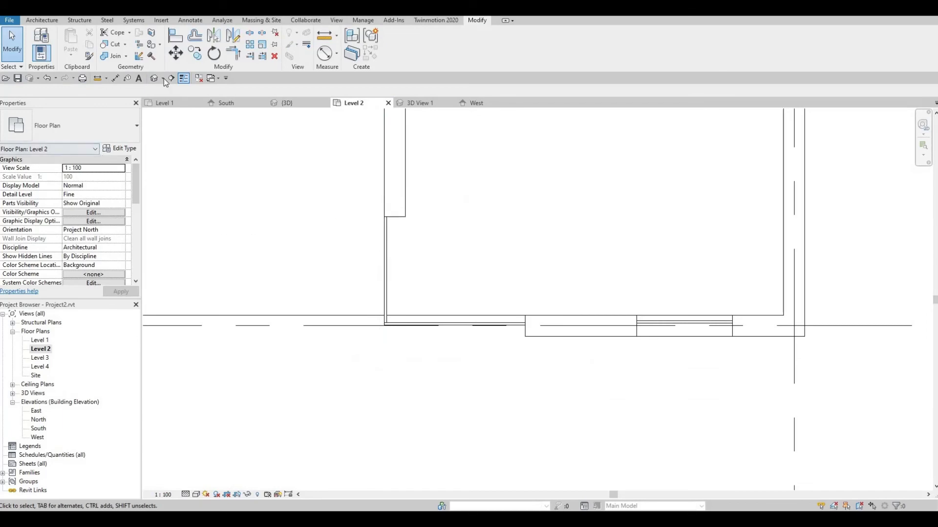
# In 3D, drag the upper corner curtain wall's top down to Top Offset -507.3 (2692.7 high).
pyautogui.click(287, 103)
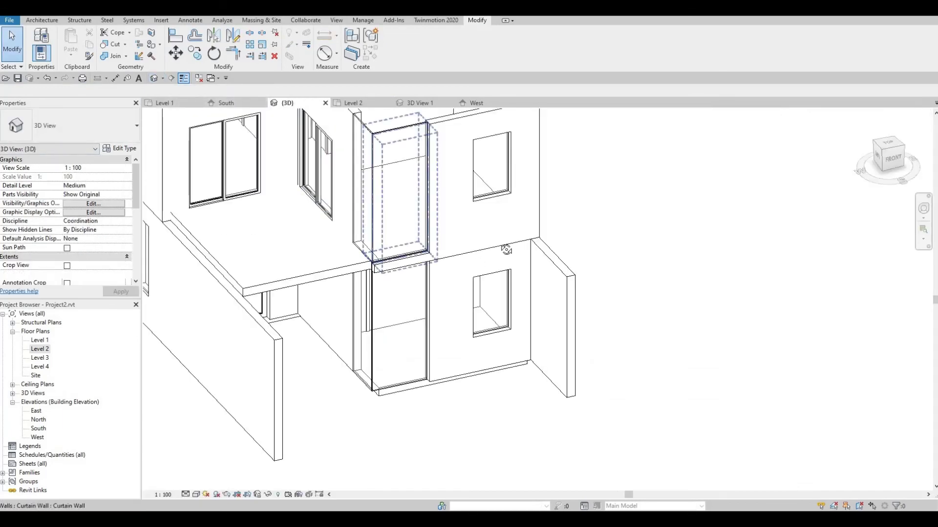
pyautogui.keyDown('shift'); pyautogui.moveTo(504, 279); pyautogui.dragTo(406, 196, button='middle'); pyautogui.keyUp('shift')
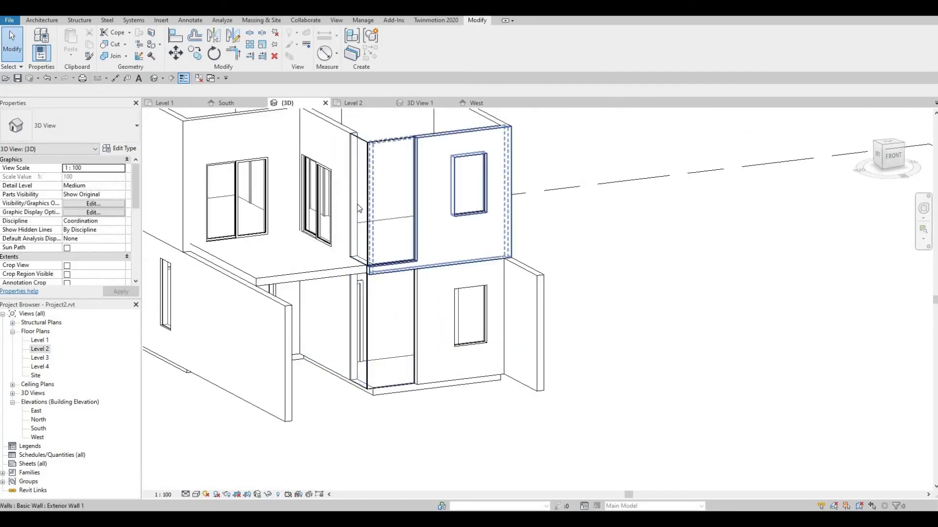
pyautogui.scroll(2, 383, 147)
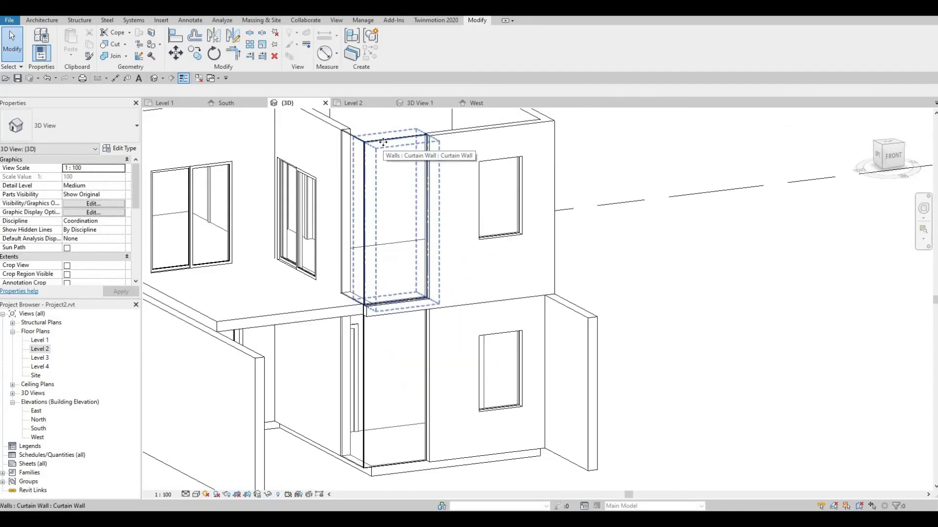
pyautogui.click(386, 142)
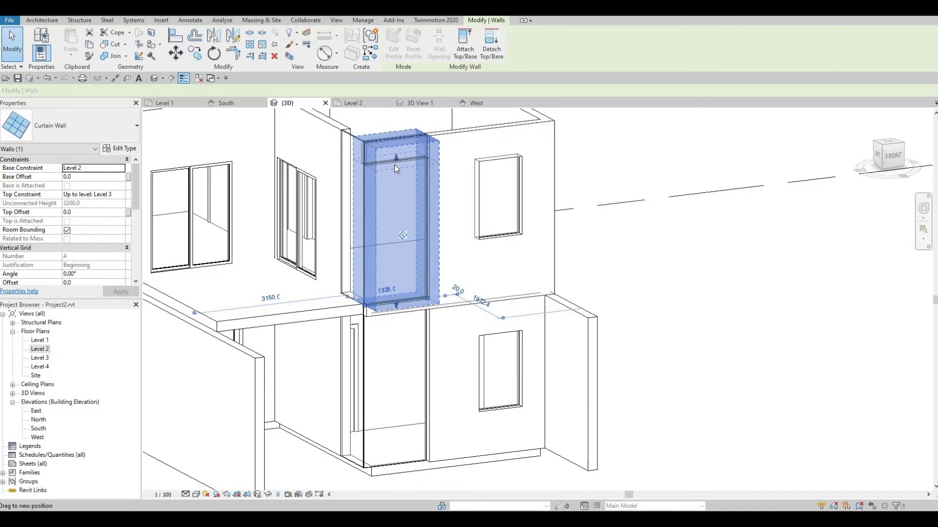
pyautogui.moveTo(396, 160); pyautogui.dragTo(412, 170)
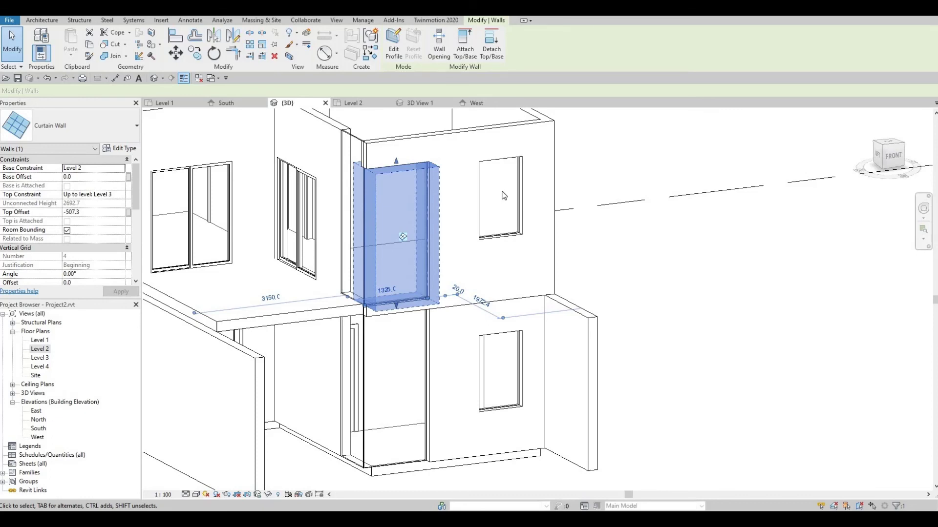
# Align the corner curtain walls' head edges to the neighbouring window heads on both floors.
pyautogui.press('a')
pyautogui.press('l')
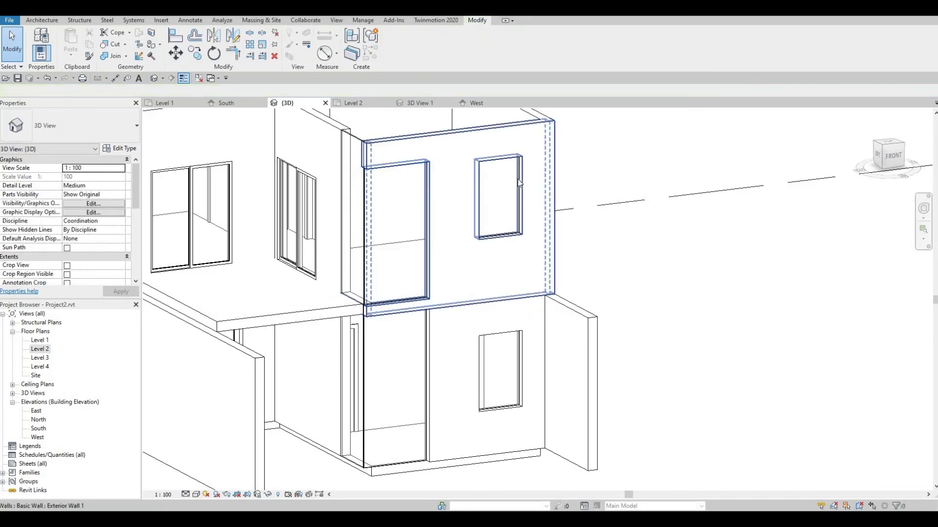
pyautogui.click(508, 161)
pyautogui.click(375, 150)
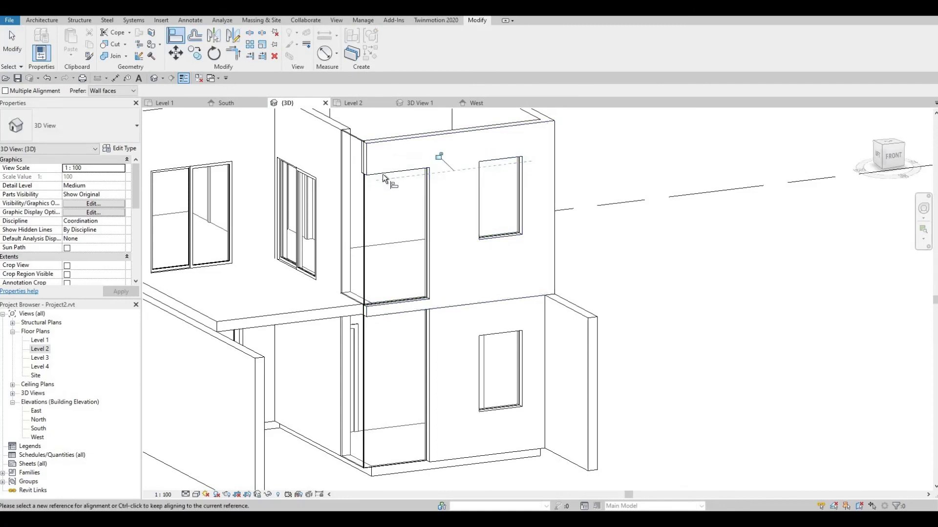
pyautogui.click(383, 175)
pyautogui.click(354, 144)
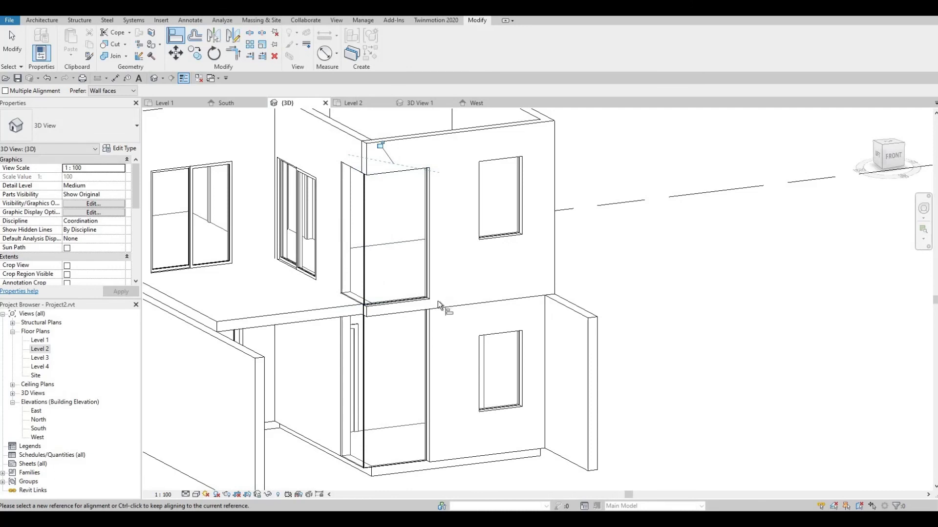
pyautogui.click(485, 335)
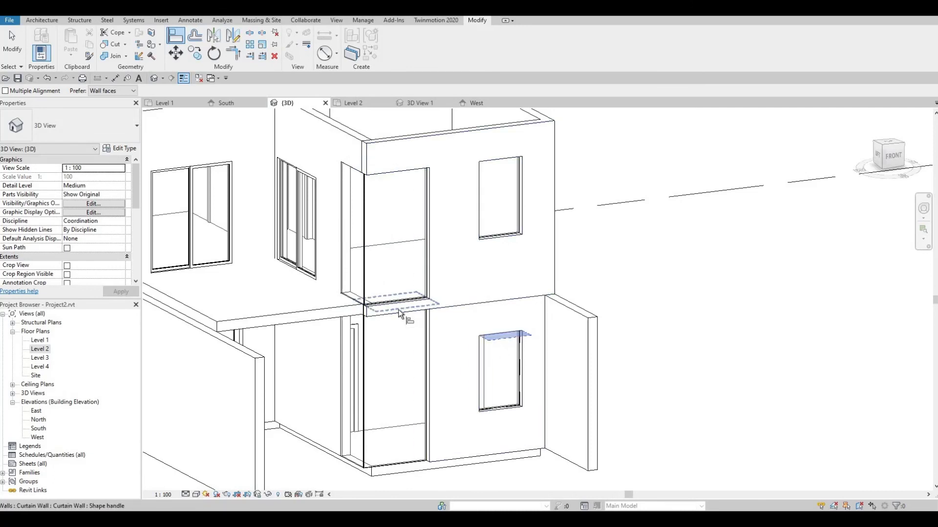
pyautogui.click(426, 332)
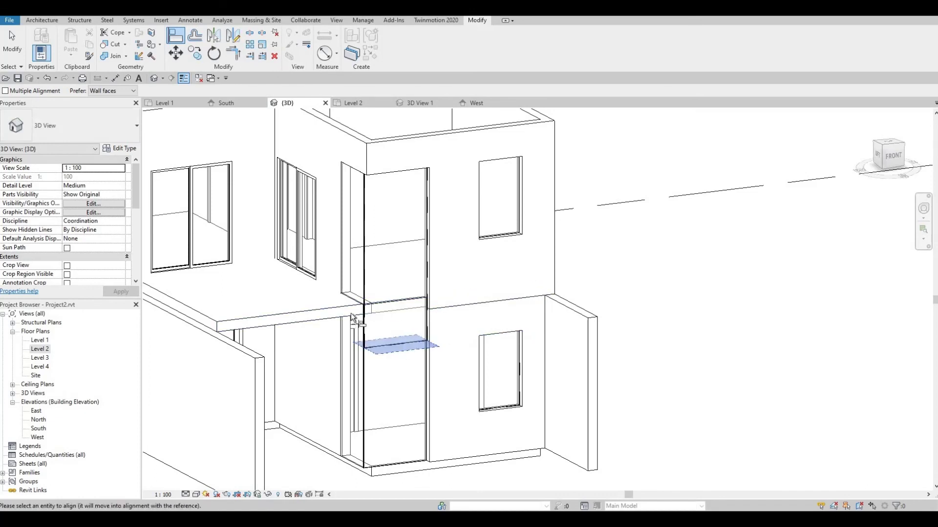
pyautogui.click(369, 319)
pyautogui.keyDown('shift'); pyautogui.moveTo(379, 303); pyautogui.dragTo(409, 217, button='middle'); pyautogui.keyUp('shift')
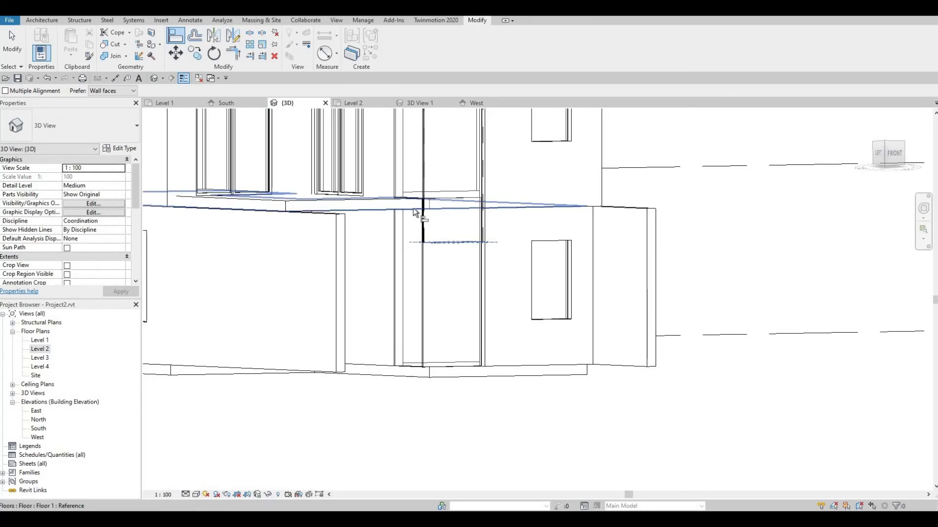
pyautogui.click(418, 204)
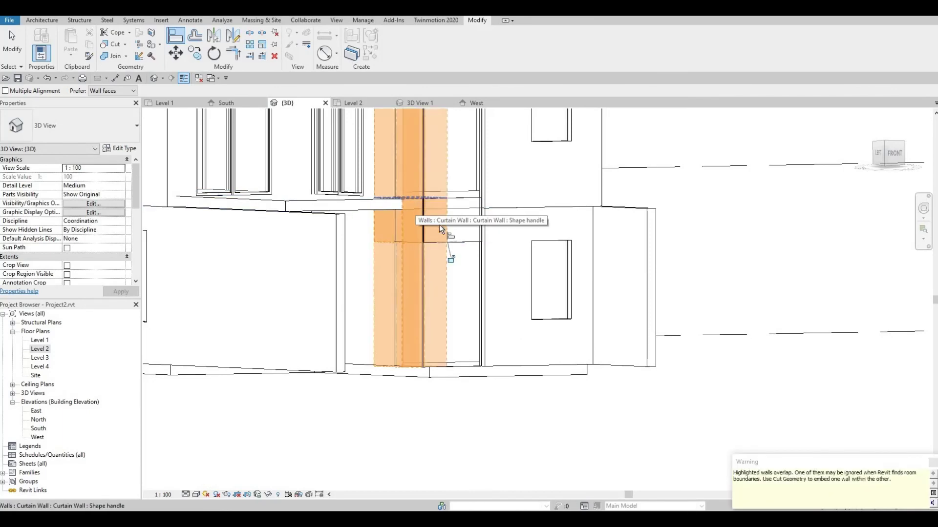
pyautogui.press('Escape')
pyautogui.keyDown('shift'); pyautogui.moveTo(433, 295); pyautogui.dragTo(504, 345, button='middle'); pyautogui.keyUp('shift')
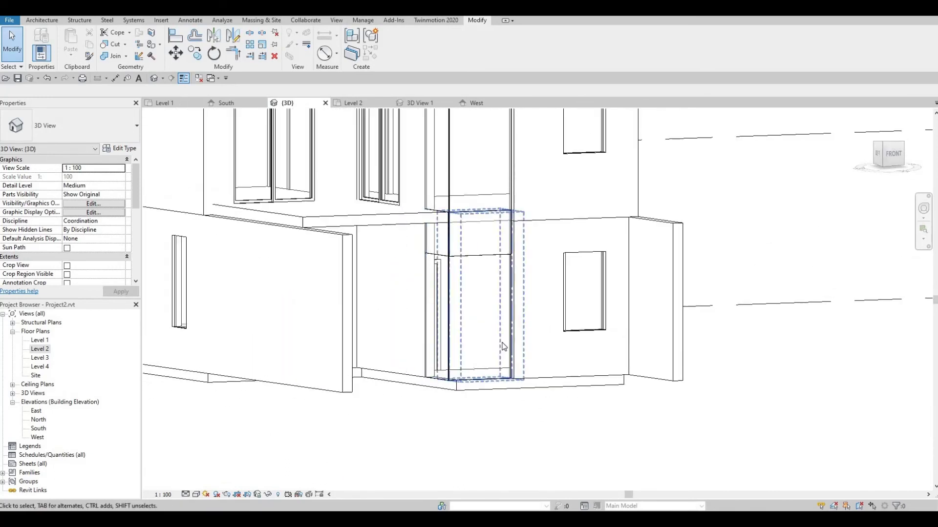
# Align the corner curtain walls' bottom edges to the adjacent window sills.
pyautogui.press('l')
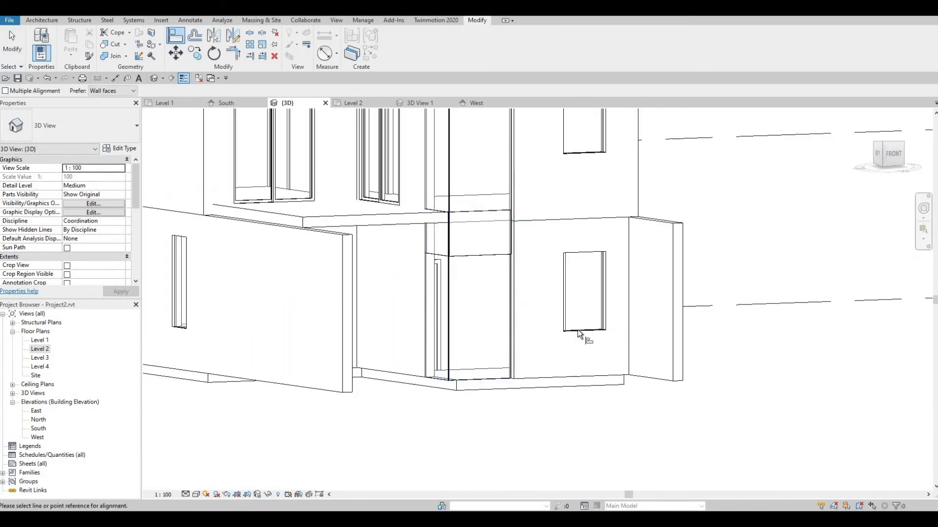
pyautogui.click(577, 331)
pyautogui.click(461, 379)
pyautogui.click(468, 333)
pyautogui.click(446, 377)
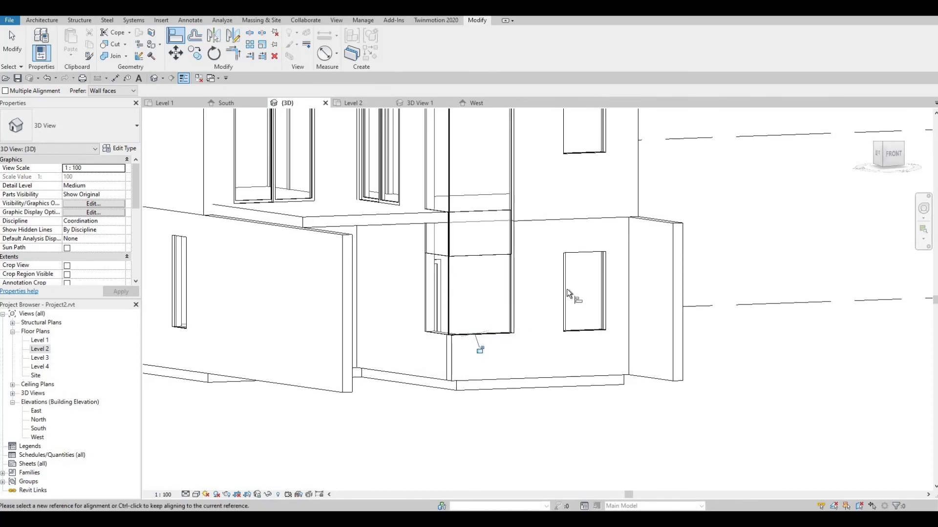
pyautogui.moveTo(518, 272); pyautogui.dragTo(467, 315, button='middle')
pyautogui.click(502, 246)
pyautogui.click(364, 307)
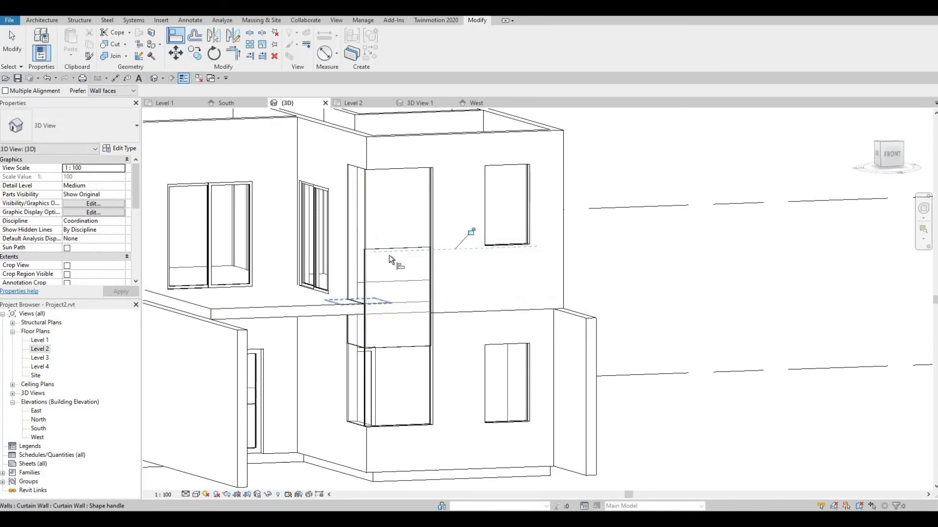
pyautogui.click(370, 289)
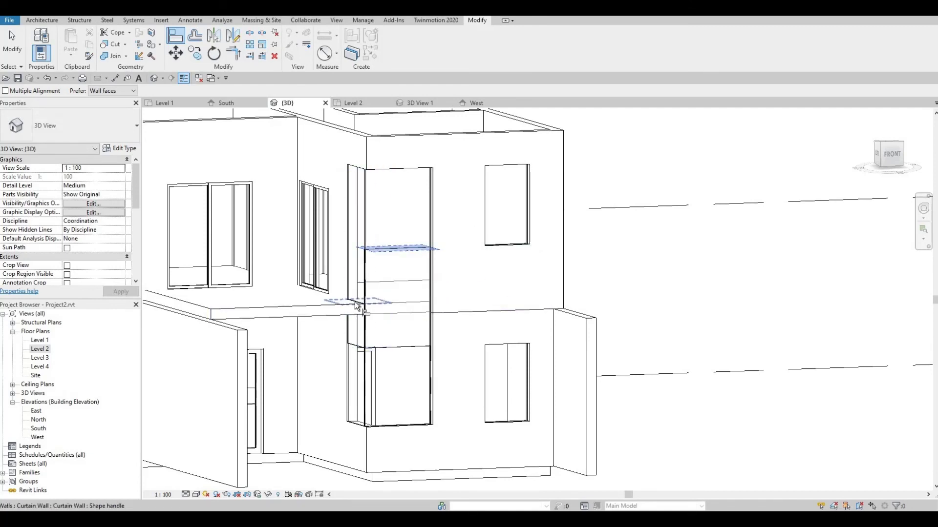
pyautogui.press('Escape')
pyautogui.press('Escape')
pyautogui.keyDown('shift'); pyautogui.moveTo(442, 342); pyautogui.dragTo(362, 245, button='middle'); pyautogui.keyUp('shift')
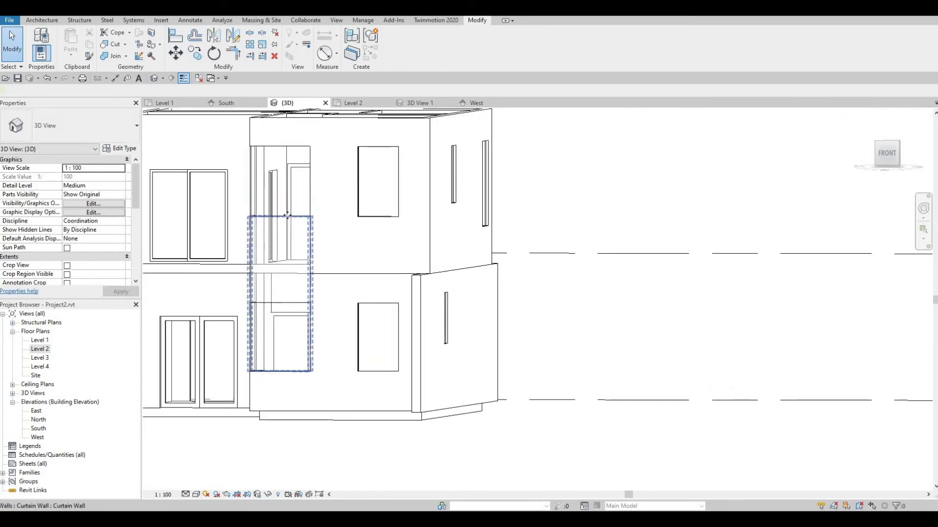
# Resize the other corner's curtain walls, lowering their tops and raising the upper wall's bottom.
pyautogui.click(288, 226)
pyautogui.moveTo(280, 213); pyautogui.dragTo(290, 314)
pyautogui.press('Escape')
pyautogui.keyDown('shift'); pyautogui.moveTo(327, 322); pyautogui.dragTo(499, 275, button='middle'); pyautogui.keyUp('shift')
pyautogui.click(501, 266)
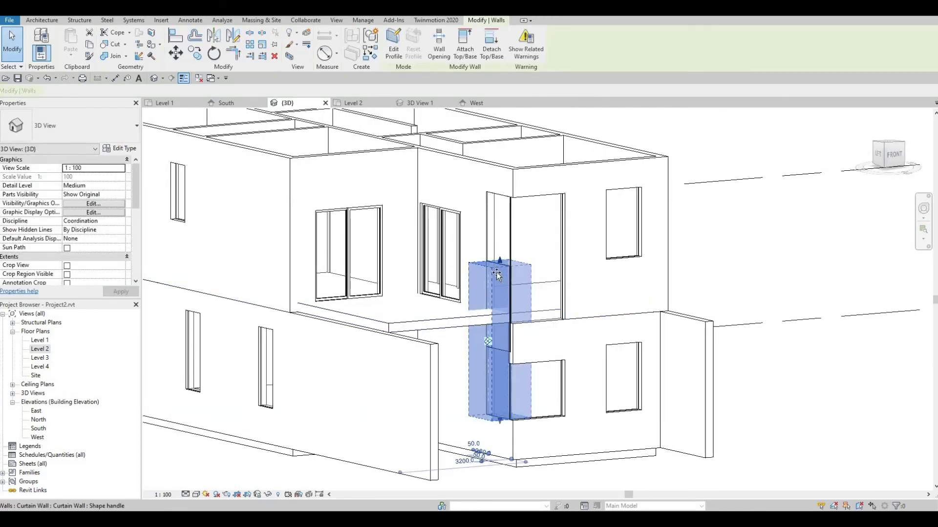
pyautogui.moveTo(500, 264); pyautogui.dragTo(546, 348)
pyautogui.press('Escape')
pyautogui.scroll(2, 560, 288)
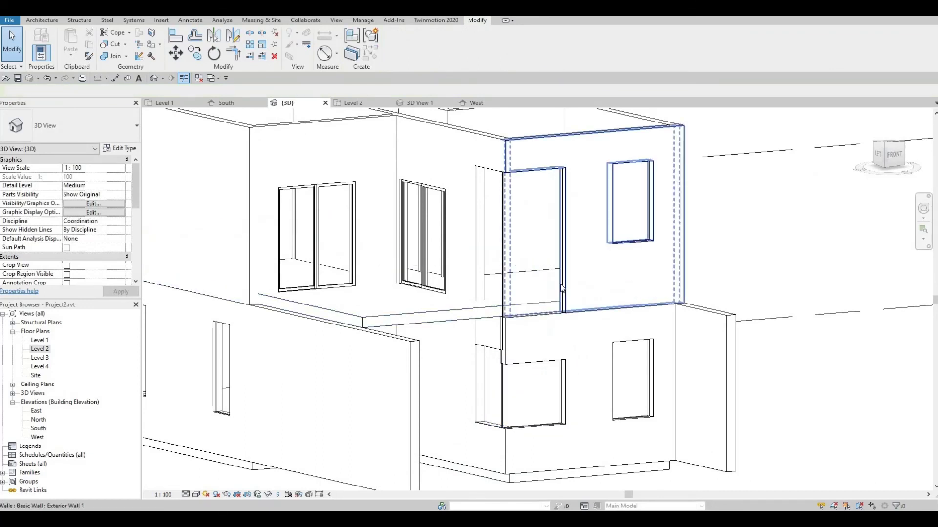
pyautogui.click(548, 345)
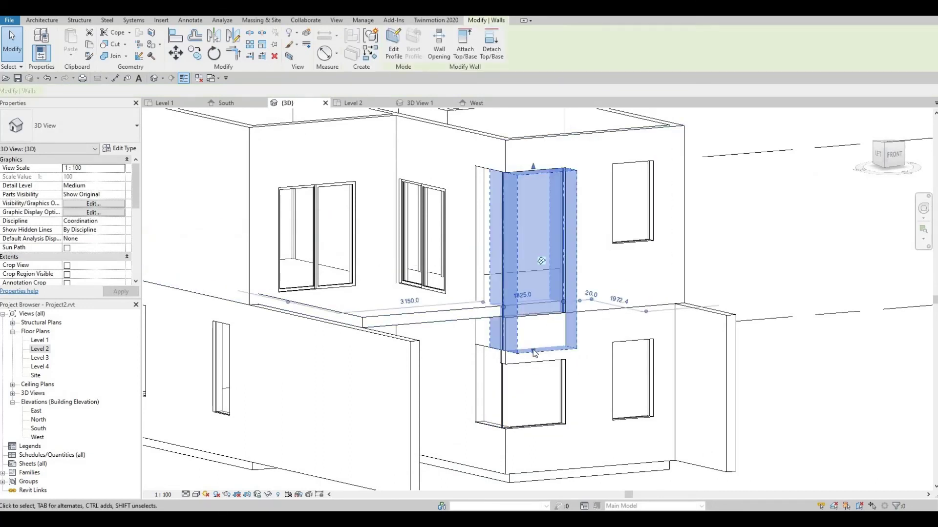
pyautogui.moveTo(490, 302); pyautogui.dragTo(499, 286)
pyautogui.click(537, 293)
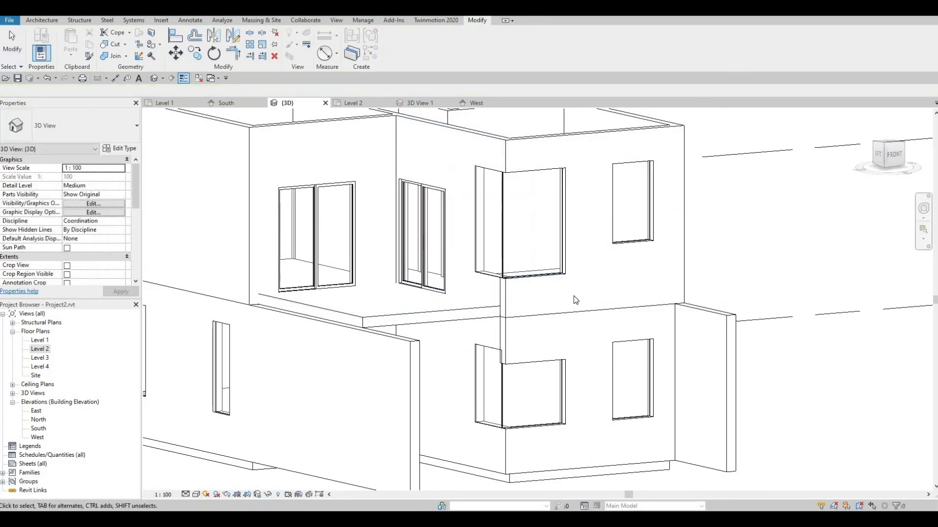
# Align the curtain wall bottom to the right window's sill and its top to the lower window's head.
pyautogui.press('l')
pyautogui.click(616, 243)
pyautogui.click(549, 275)
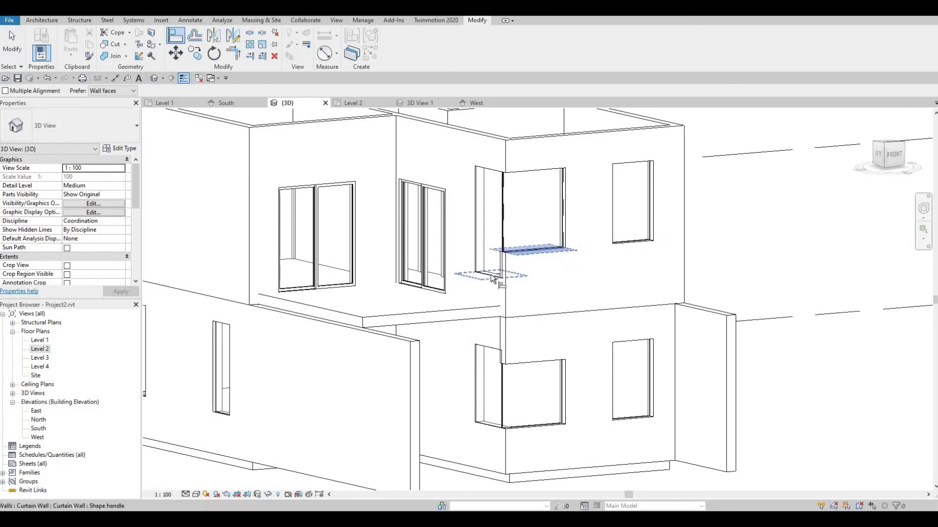
pyautogui.click(634, 342)
pyautogui.click(546, 365)
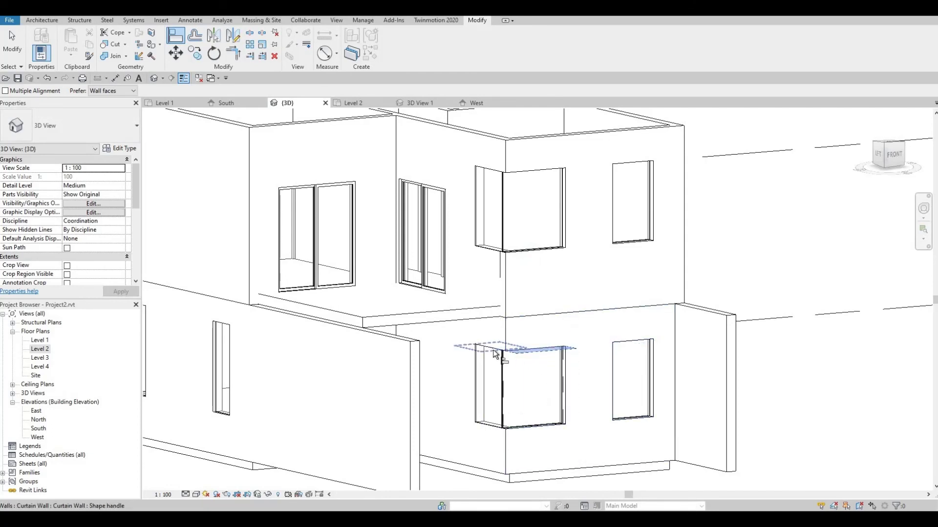
pyautogui.press('Escape')
pyautogui.keyDown('shift'); pyautogui.moveTo(538, 377); pyautogui.dragTo(552, 342, button='middle'); pyautogui.keyUp('shift')
pyautogui.scroll(-3, 420, 396)
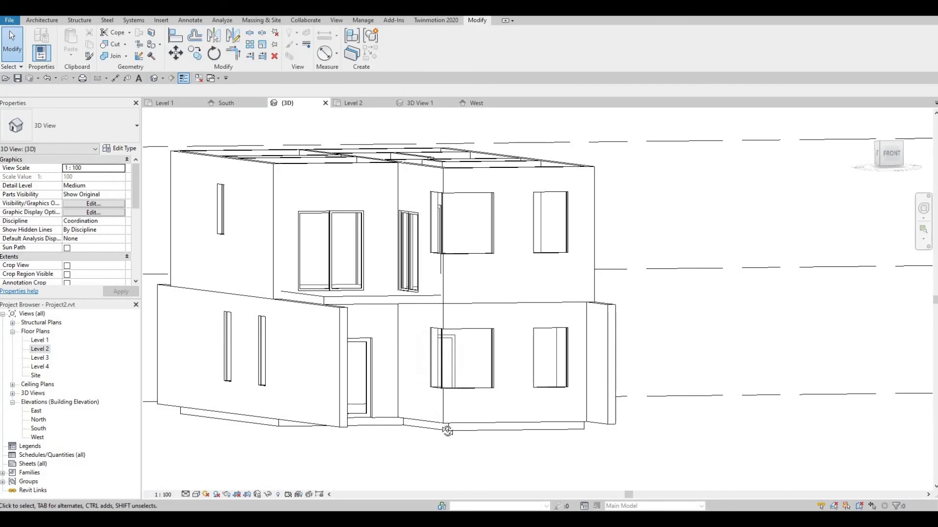
pyautogui.keyDown('shift'); pyautogui.moveTo(447, 431); pyautogui.dragTo(441, 428, button='middle'); pyautogui.keyUp('shift')
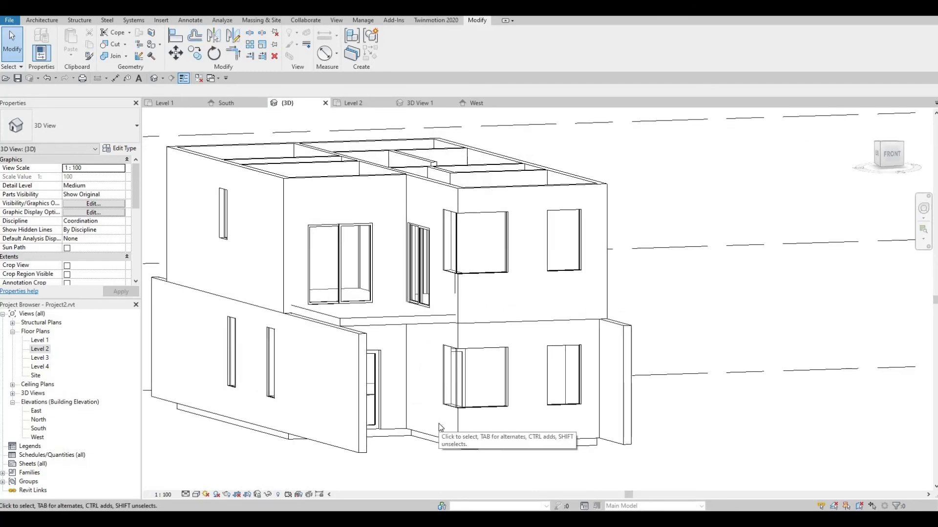